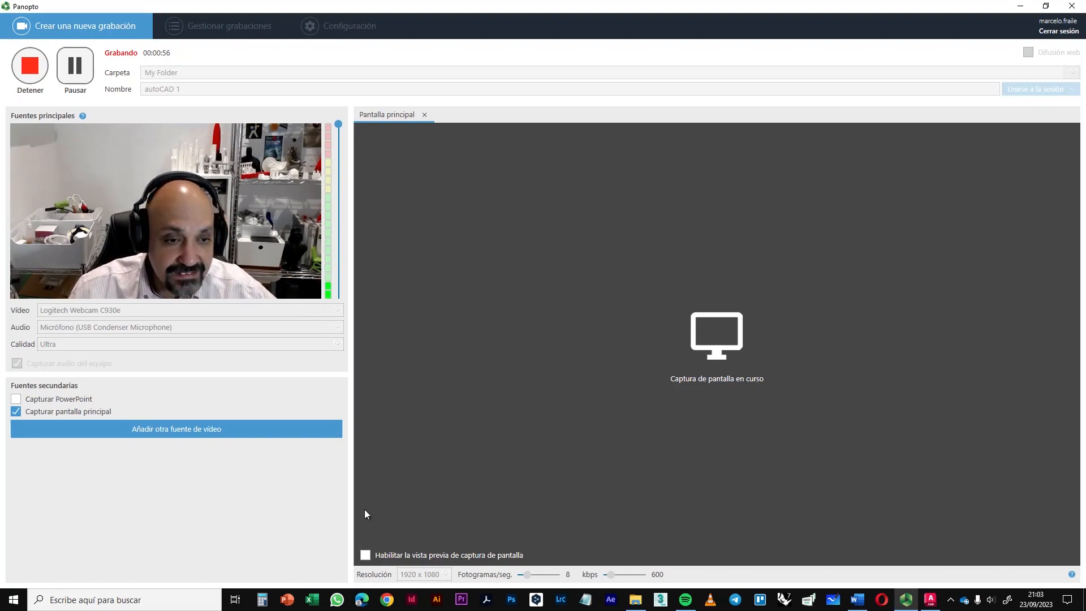
- Switch to AutoCAD and create a new blank drawing
{"action": "left_click", "coordinate": [931, 602]}
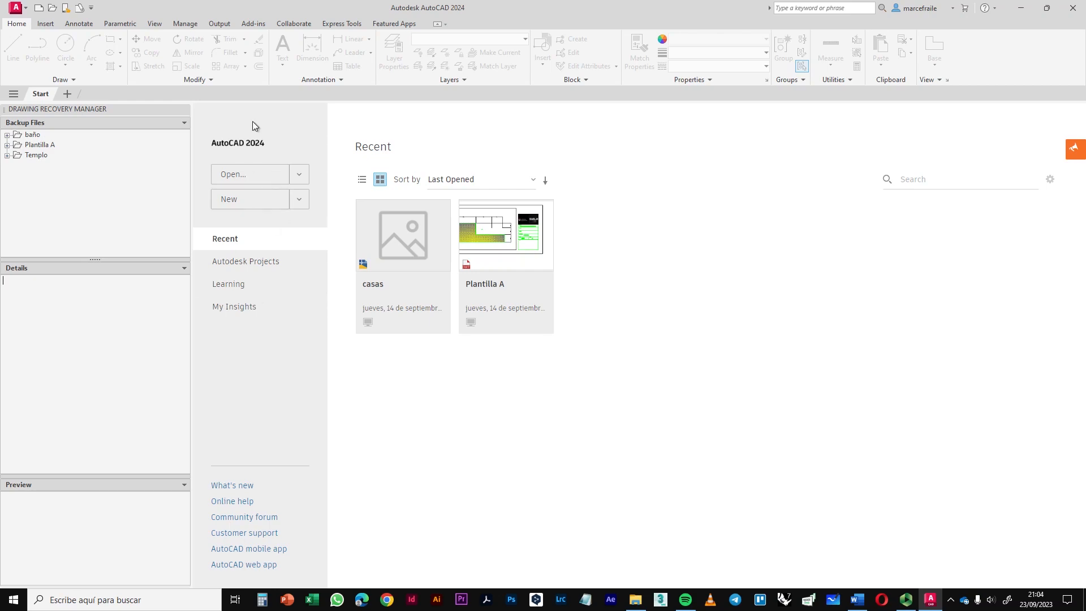
{"action": "left_click", "coordinate": [262, 202]}
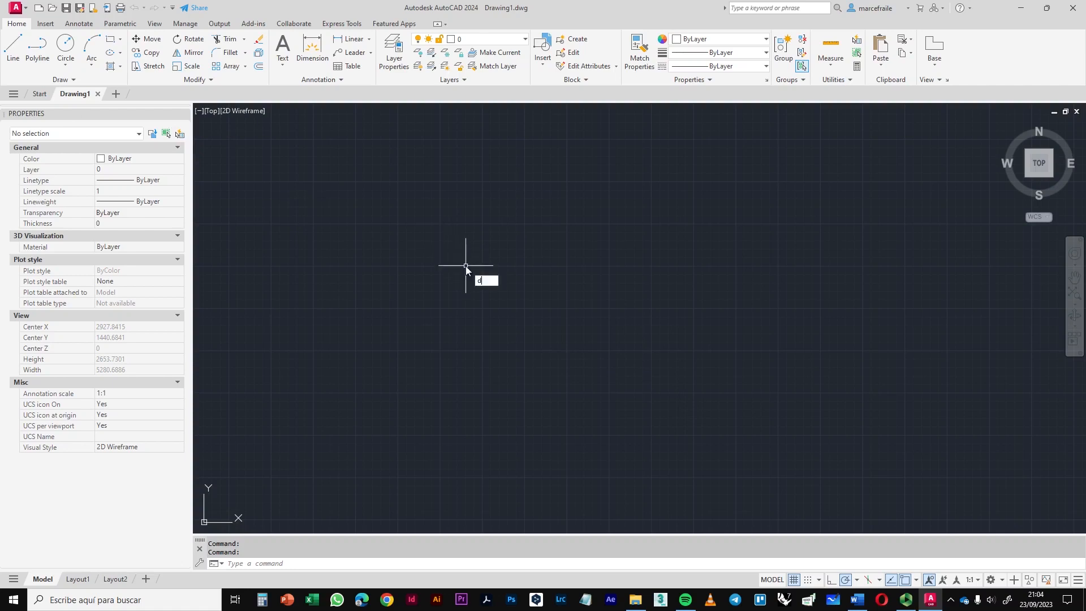
- Use -DWGUNITS to set the drawing units to meters, with decimal display format and a linear precision of 2
{"action": "type", "text": "wg"}
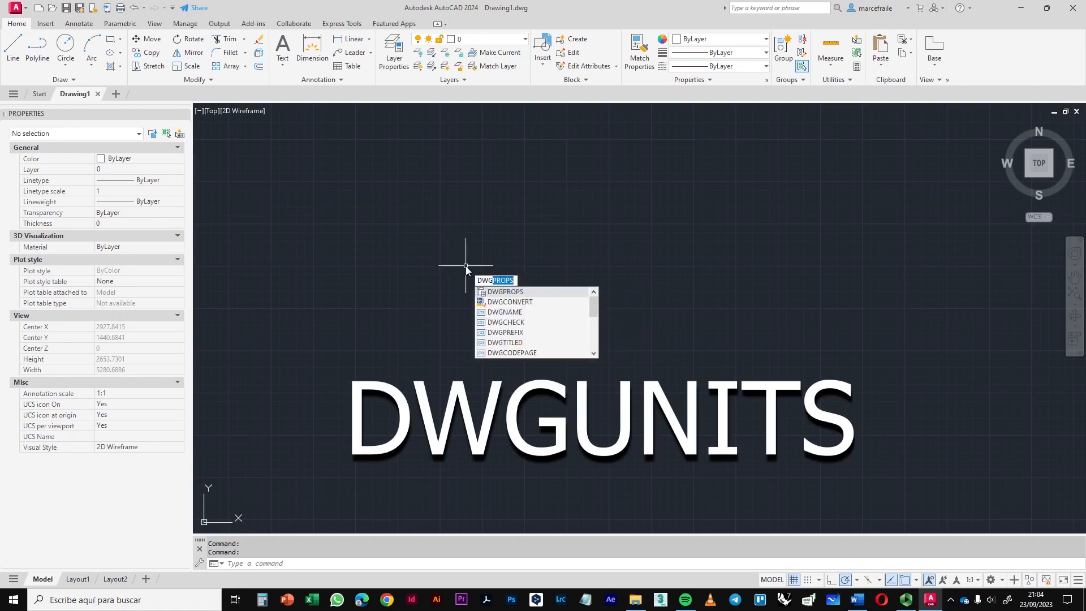
{"action": "type", "text": "uni"}
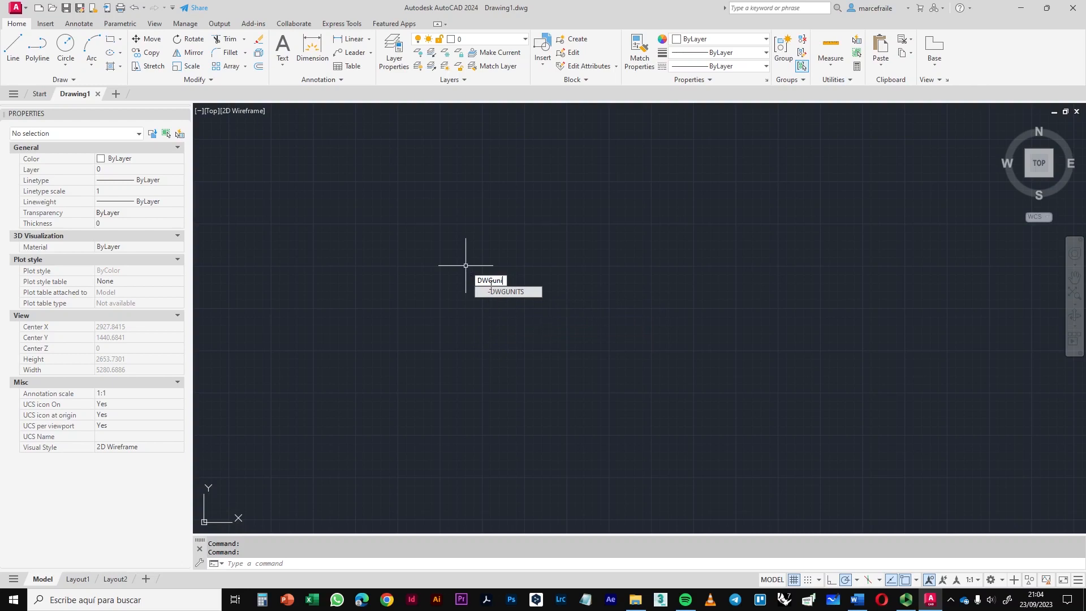
{"action": "left_click", "coordinate": [535, 292]}
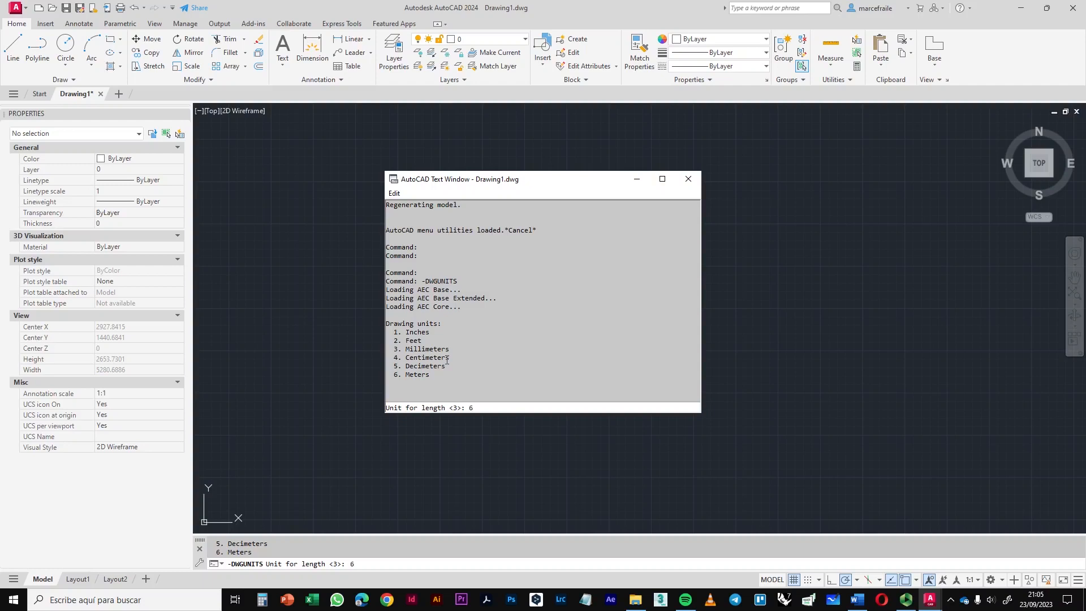
{"action": "key", "text": "Return"}
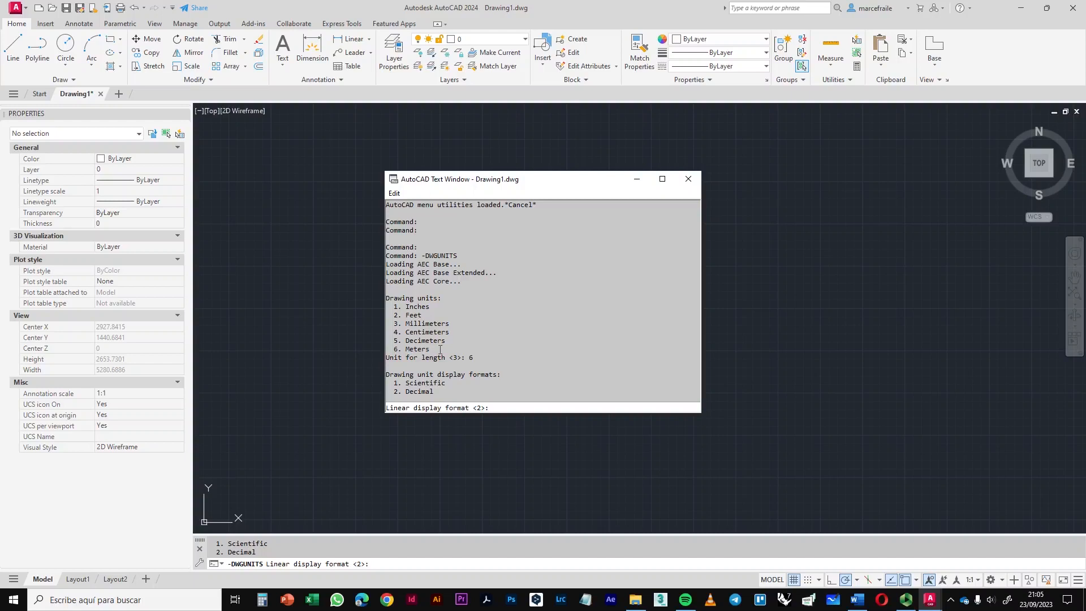
{"action": "key", "text": "Return"}
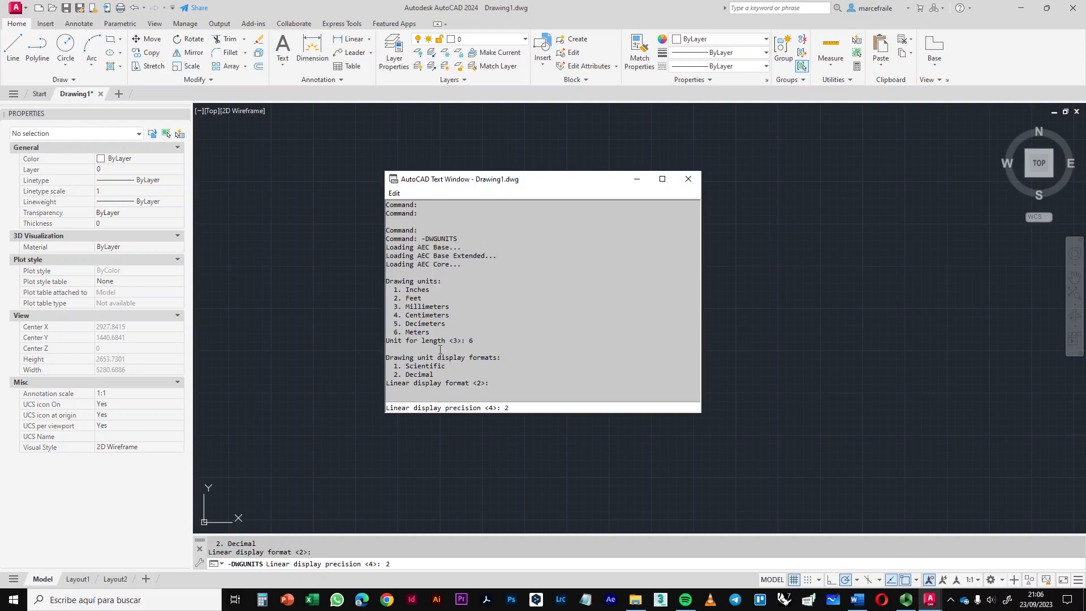
{"action": "key", "text": "Return"}
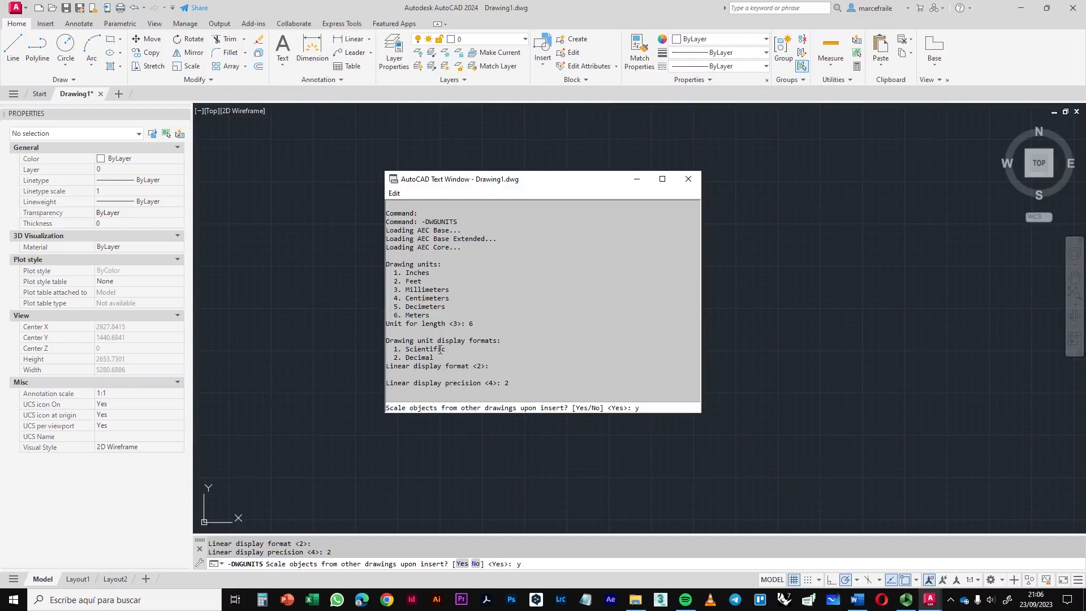
- Answer Yes to scaling inserted objects, matching INSUNITS, scaling current objects and including Paper Space, and close the text window
{"action": "key", "text": "Return"}
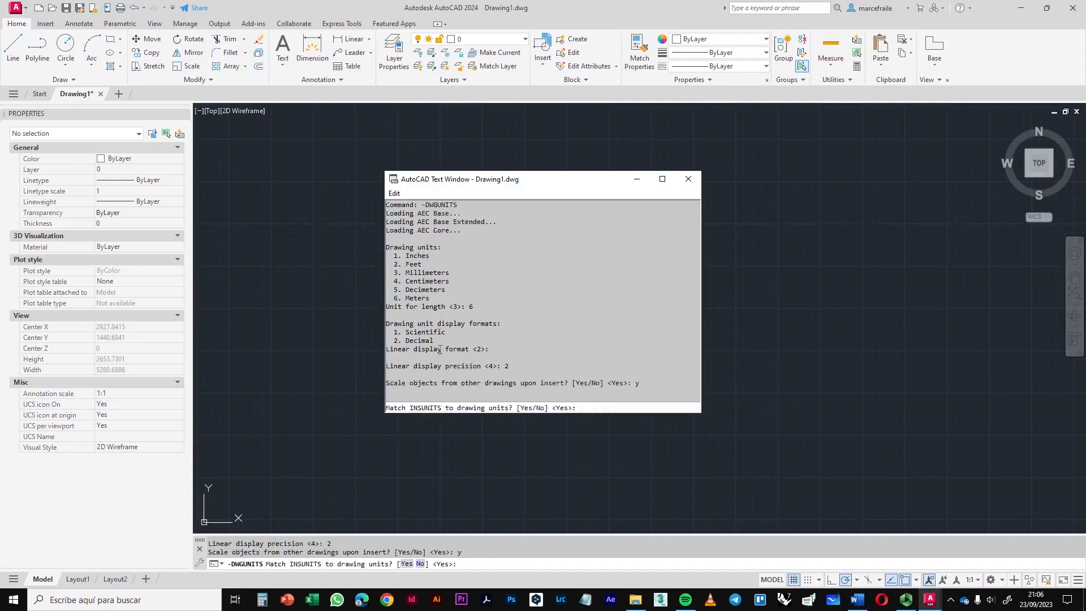
{"action": "key", "text": "Return"}
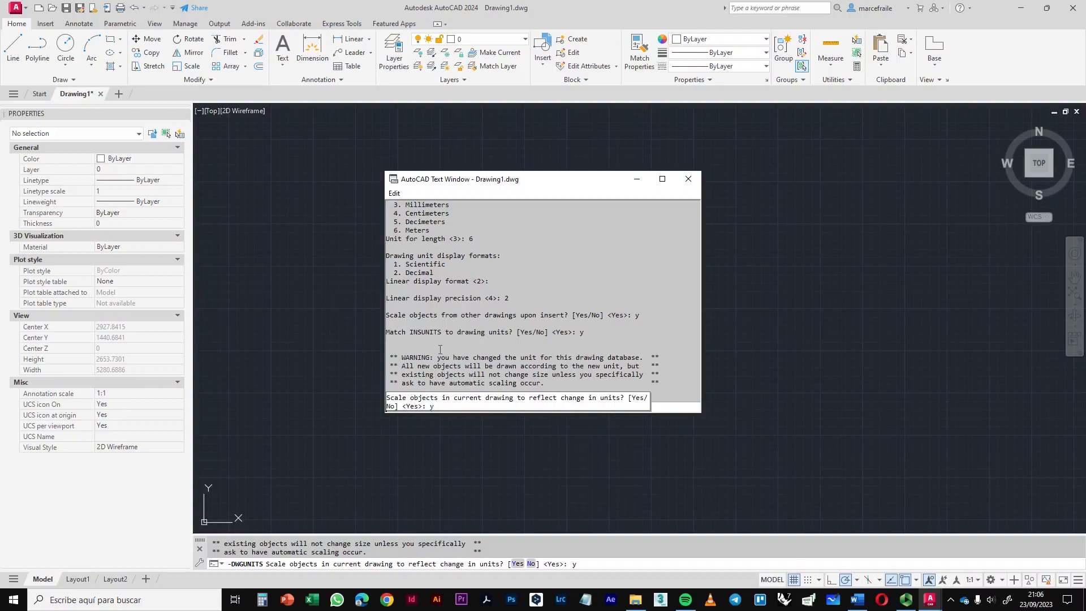
{"action": "key", "text": "Return"}
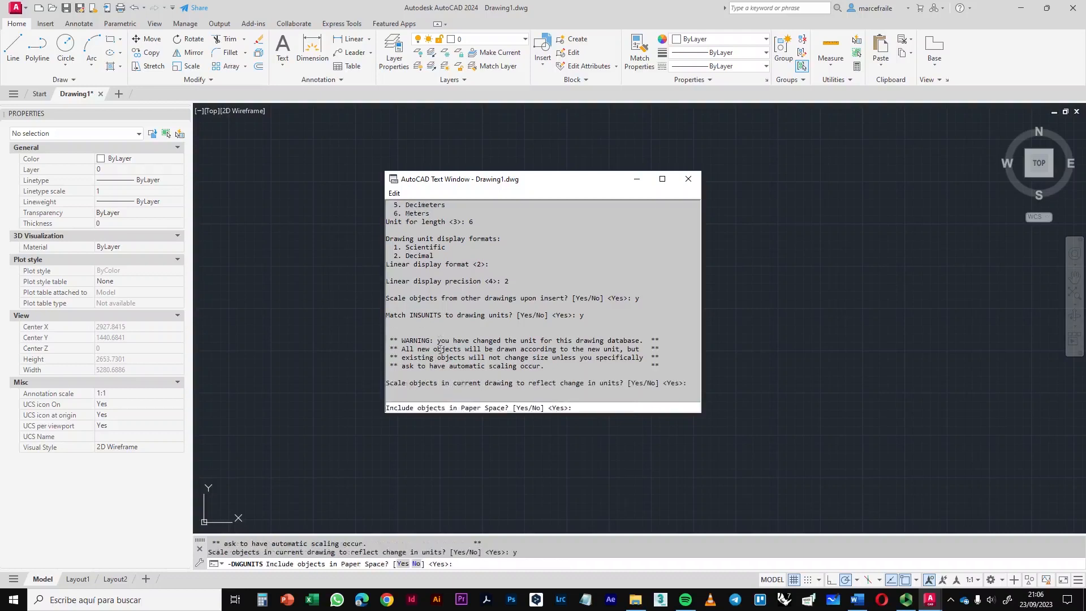
{"action": "key", "text": "Return"}
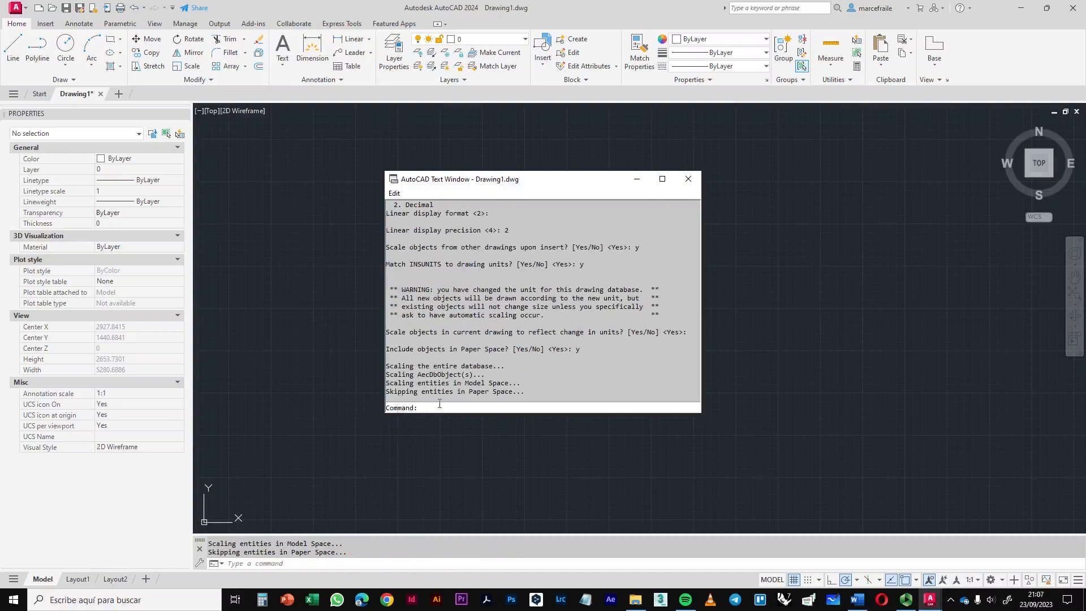
{"action": "left_click", "coordinate": [697, 179]}
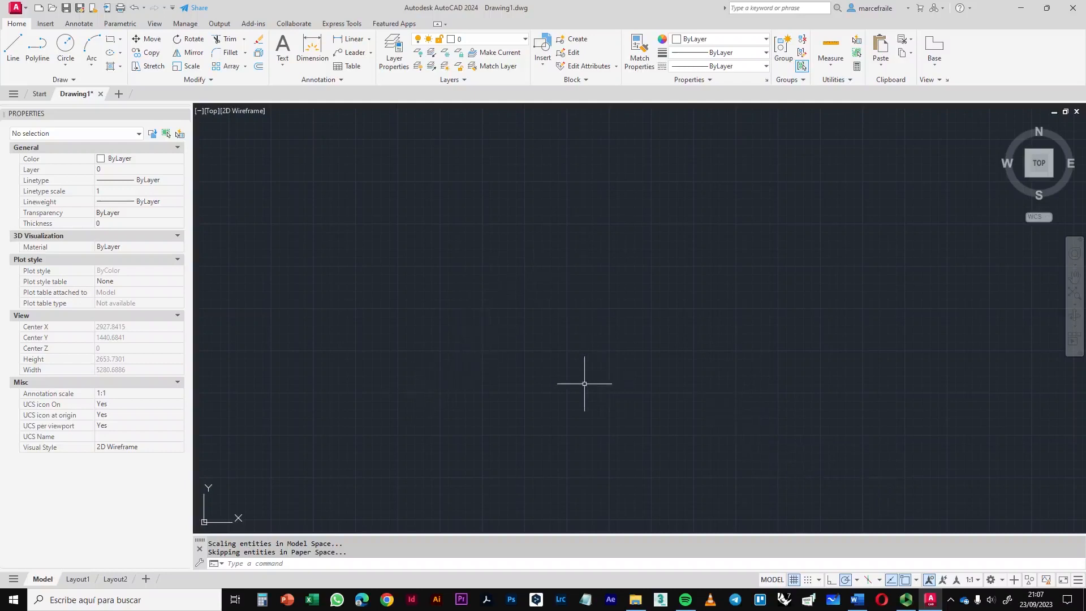
- Draw a horizontal test line across the middle of the empty drawing area
{"action": "type", "text": "L"}
{"action": "key", "text": "Return"}
{"action": "left_click", "coordinate": [456, 275]}
{"action": "left_click", "coordinate": [736, 276]}
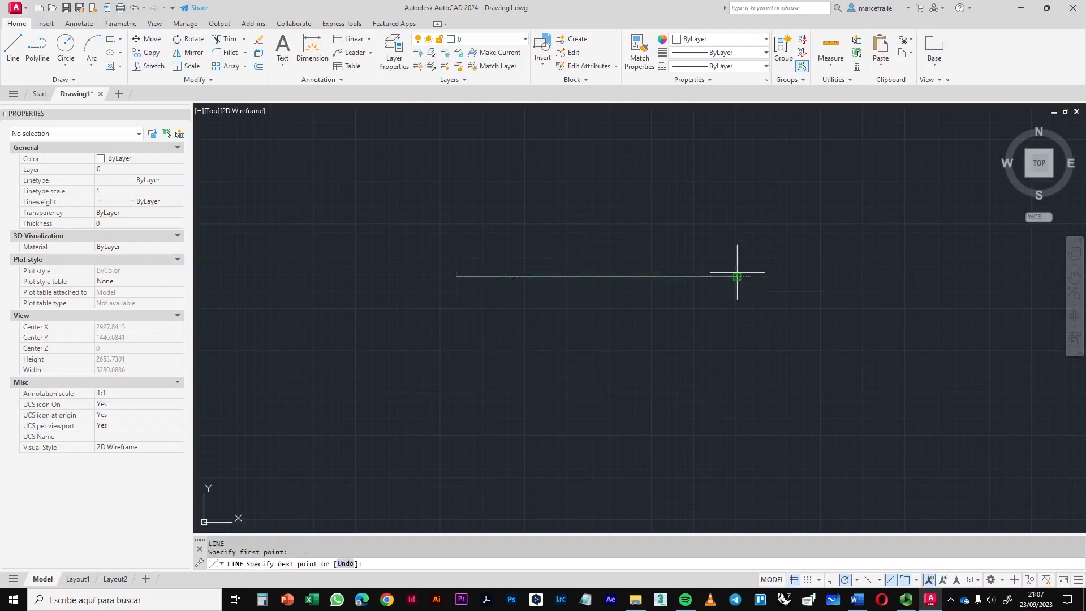
{"action": "key", "text": "Return"}
{"action": "key", "text": "Return"}
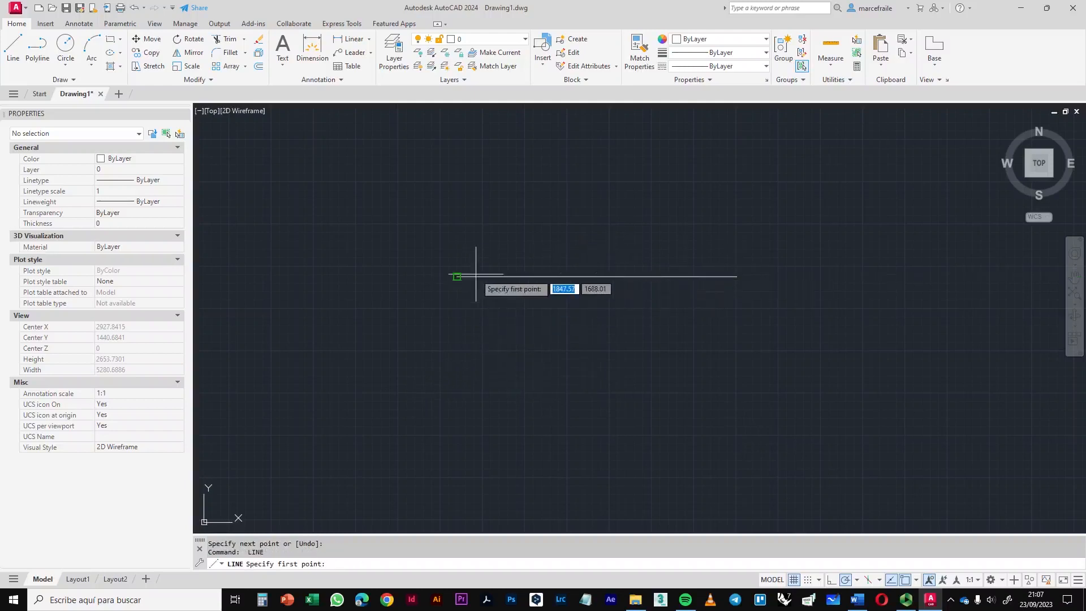
{"action": "left_click", "coordinate": [663, 359]}
{"action": "key", "text": "Escape"}
- Draw a test circle just below the right half of the horizontal line
{"action": "type", "text": "c"}
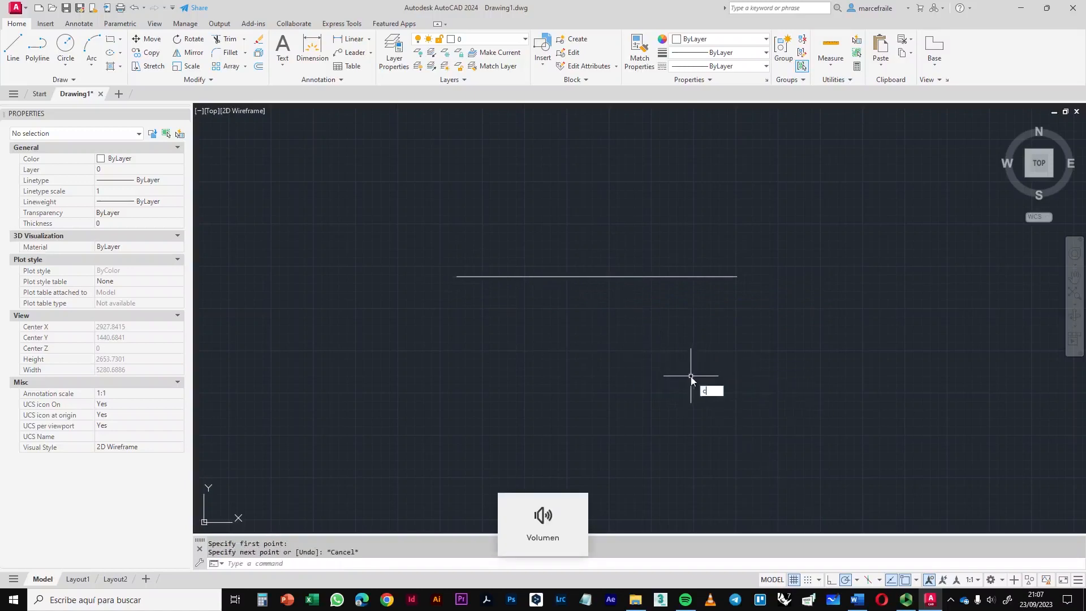
{"action": "key", "text": "Return"}
{"action": "left_click", "coordinate": [653, 359]}
{"action": "left_click", "coordinate": [721, 390]}
{"action": "key", "text": "Return"}
{"action": "type", "text": "l"}
{"action": "key", "text": "Return"}
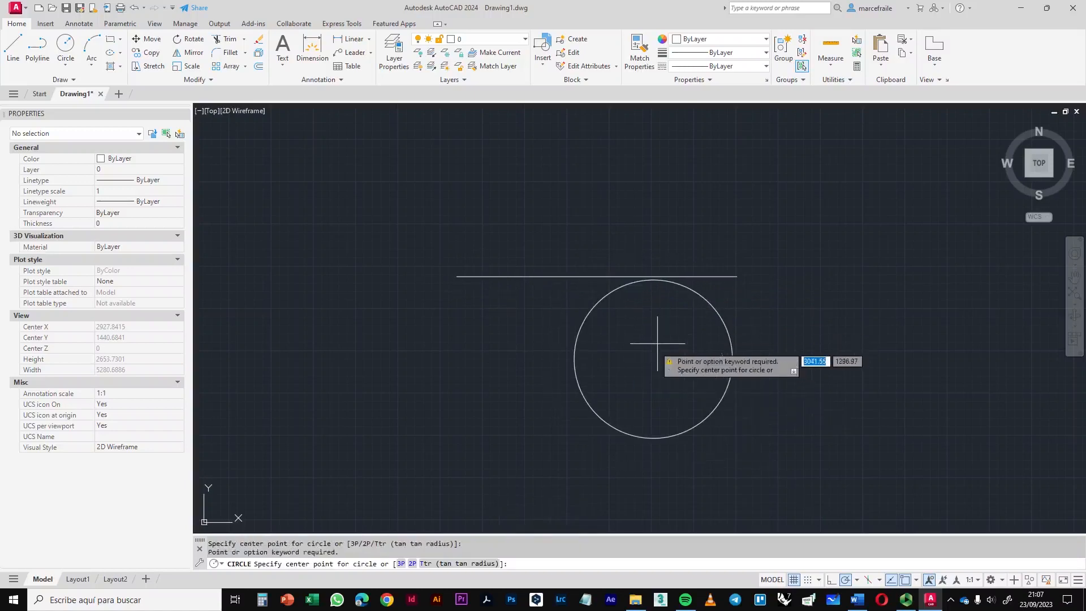
{"action": "key", "text": "Escape"}
{"action": "type", "text": "l"}
{"action": "key", "text": "Return"}
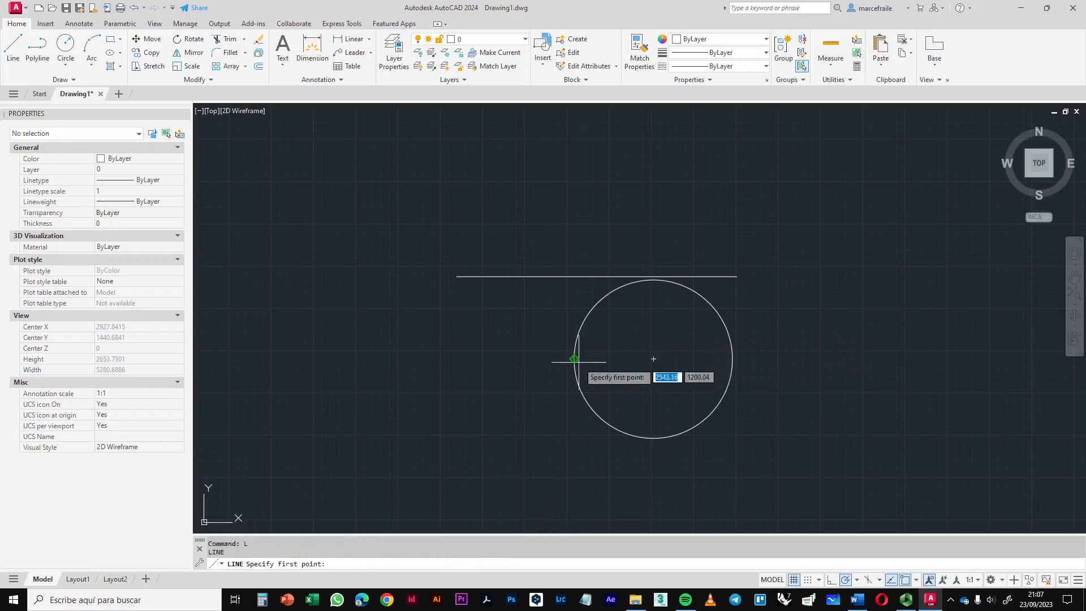
{"action": "left_click", "coordinate": [575, 360]}
{"action": "key", "text": "Escape"}
- Erase the test line and the circle together with a crossing selection
{"action": "left_click", "coordinate": [765, 445]}
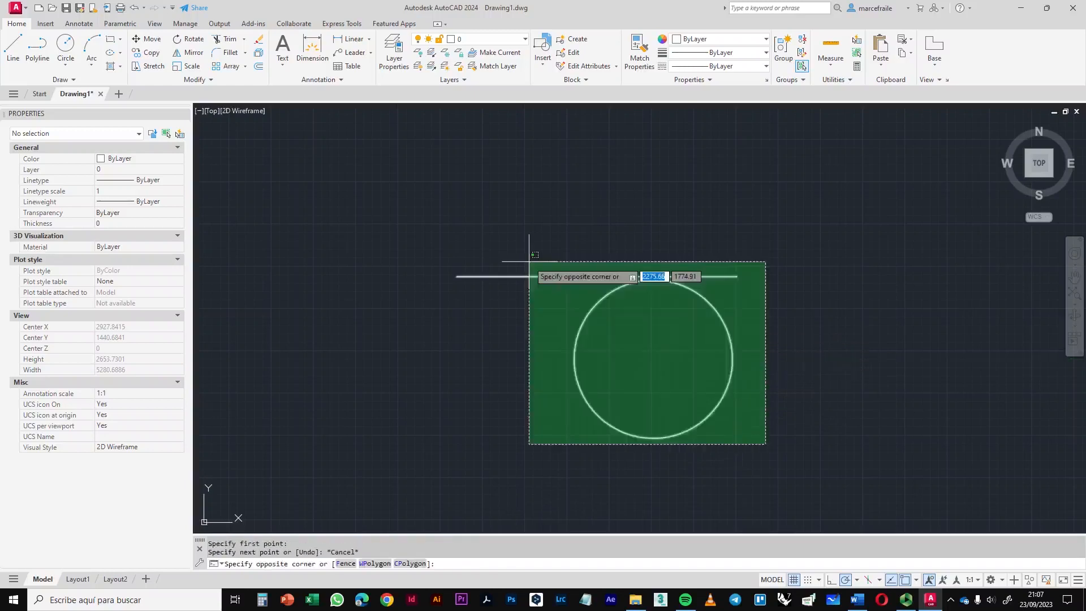
{"action": "left_click", "coordinate": [530, 274]}
{"action": "key", "text": "Delete"}
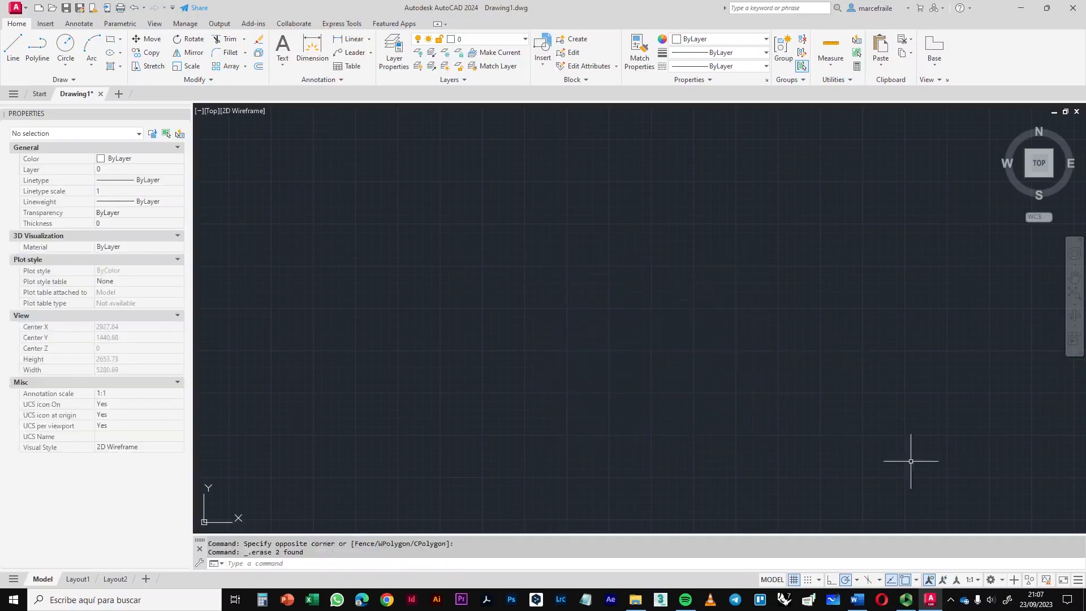
- Enable all object snap modes except Nearest in the drafting settings
{"action": "left_click", "coordinate": [916, 580]}
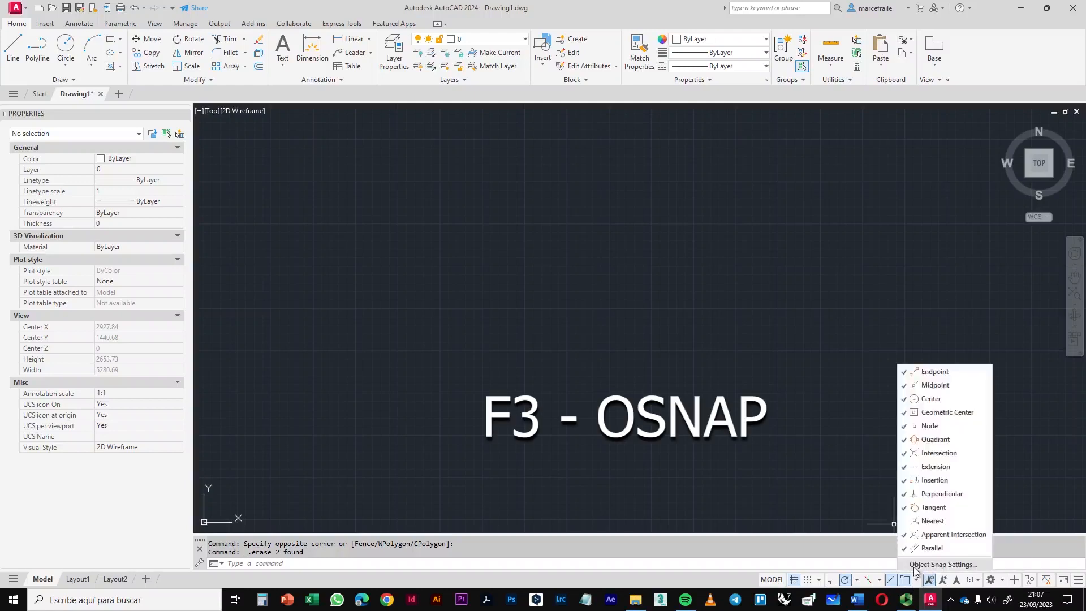
{"action": "left_click", "coordinate": [969, 565]}
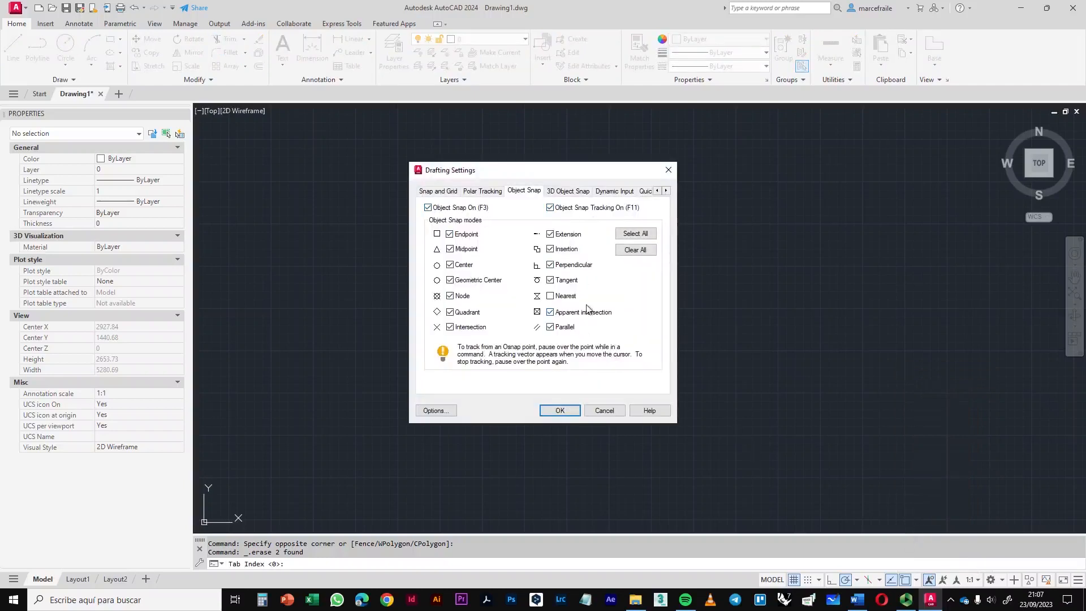
{"action": "left_click", "coordinate": [636, 237]}
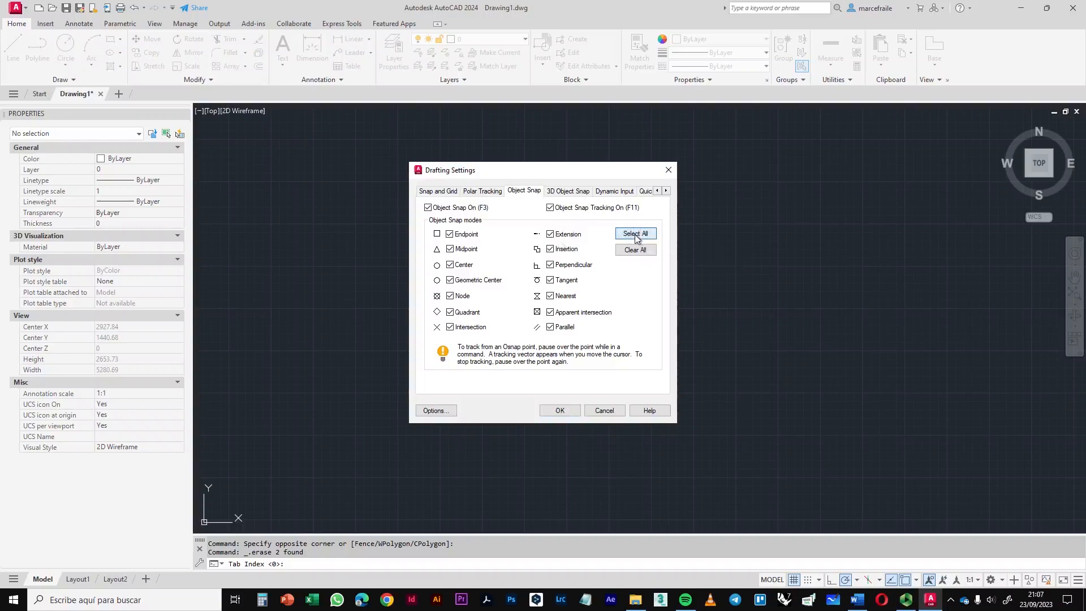
{"action": "left_click", "coordinate": [569, 299]}
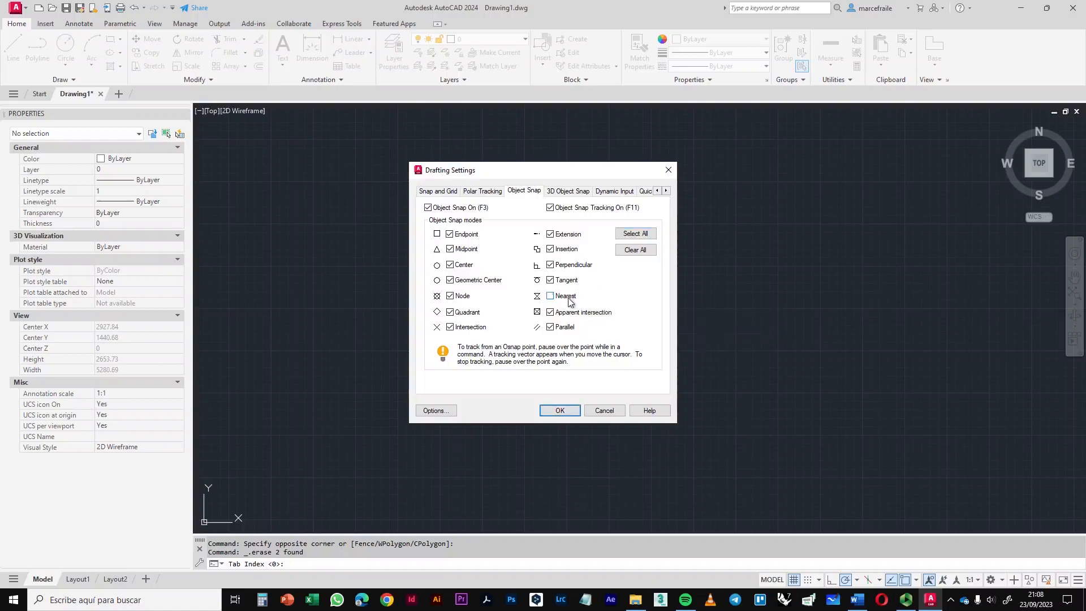
{"action": "left_click", "coordinate": [565, 411]}
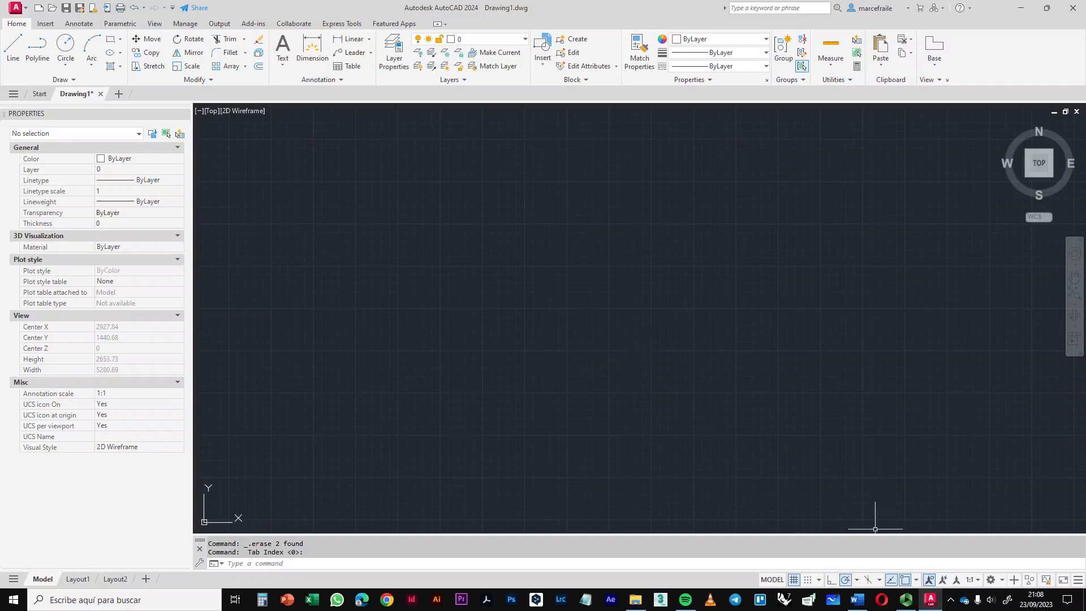
- Edit the custom annotation scales and delete every scale from the list except 1:1
{"action": "left_click", "coordinate": [979, 581]}
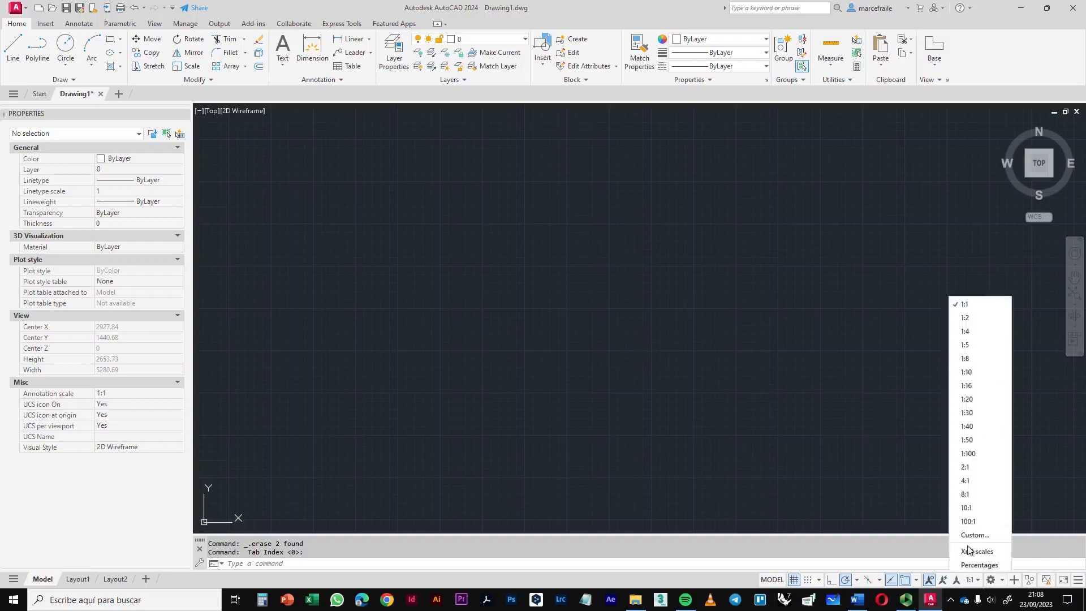
{"action": "left_click", "coordinate": [970, 581]}
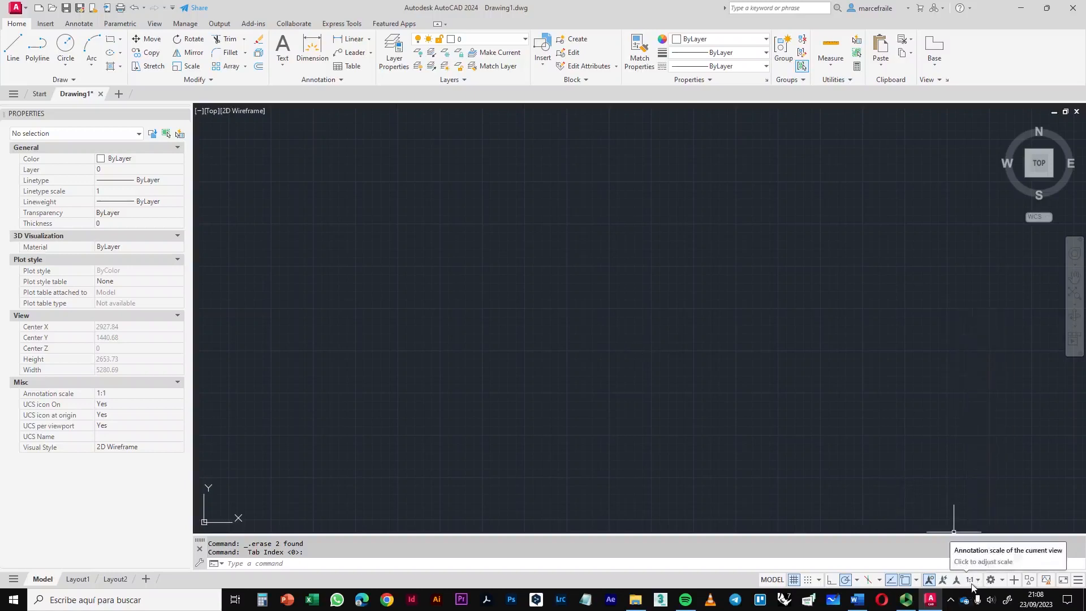
{"action": "left_click", "coordinate": [979, 582]}
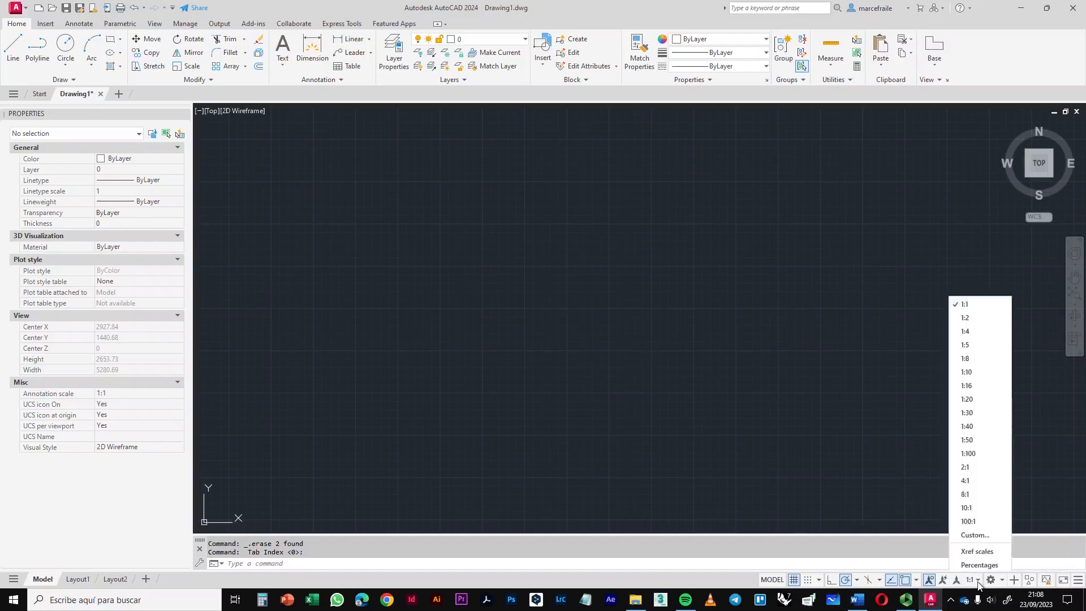
{"action": "left_click", "coordinate": [981, 536]}
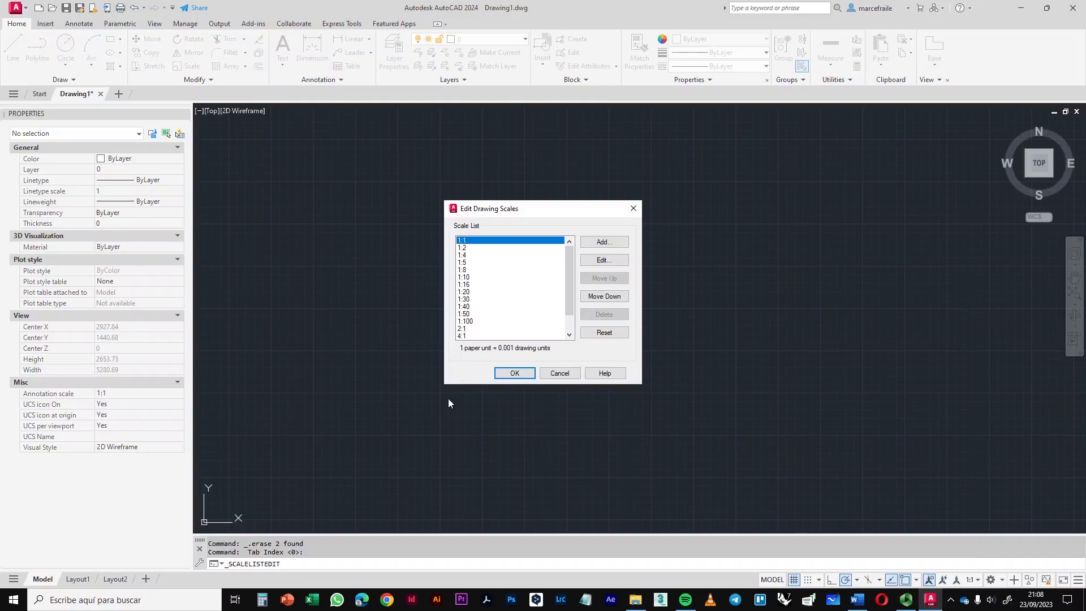
{"action": "left_click", "coordinate": [467, 249]}
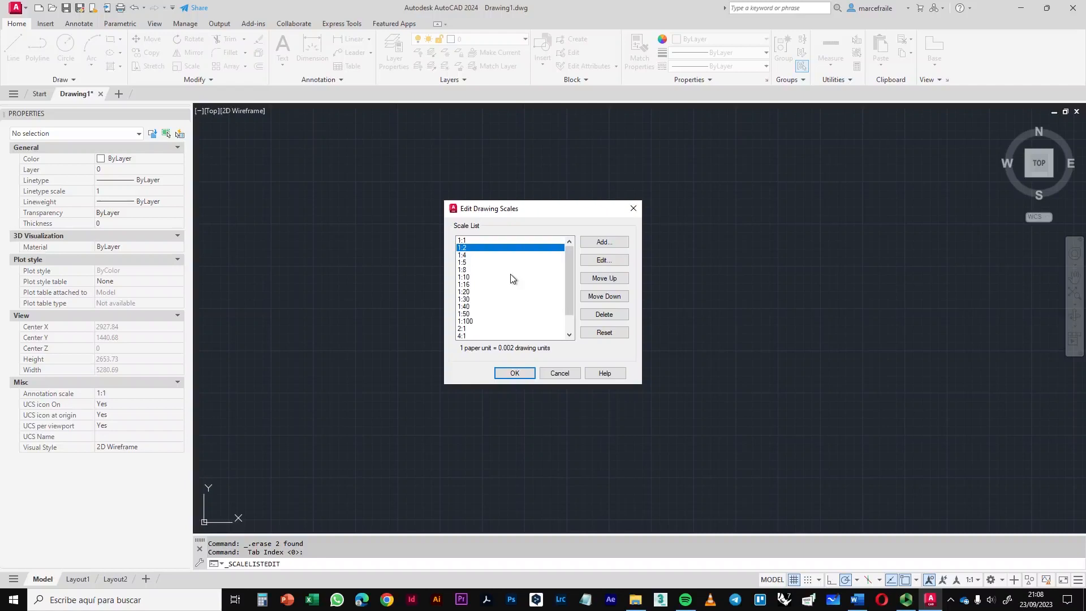
{"action": "left_click", "coordinate": [610, 316]}
{"action": "left_click", "coordinate": [611, 316]}
{"action": "left_click", "coordinate": [611, 316]}
{"action": "double_click", "coordinate": [610, 317]}
{"action": "left_click", "coordinate": [611, 316]}
{"action": "double_click", "coordinate": [611, 316]}
{"action": "left_click", "coordinate": [611, 316]}
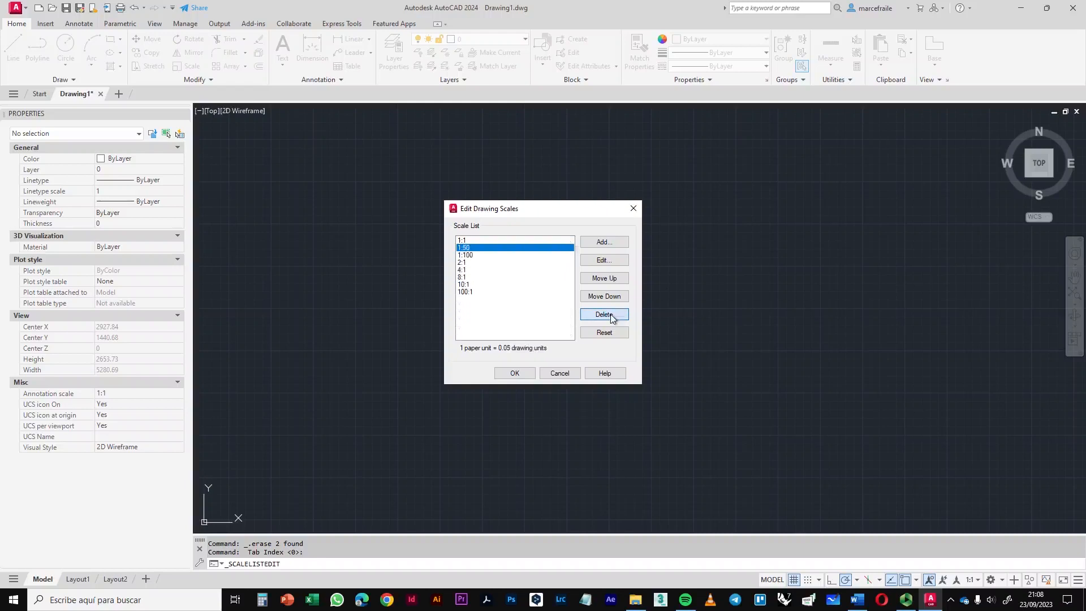
{"action": "double_click", "coordinate": [611, 317]}
{"action": "left_click", "coordinate": [610, 317]}
{"action": "double_click", "coordinate": [610, 317]}
{"action": "left_click", "coordinate": [611, 316]}
{"action": "left_click", "coordinate": [610, 317]}
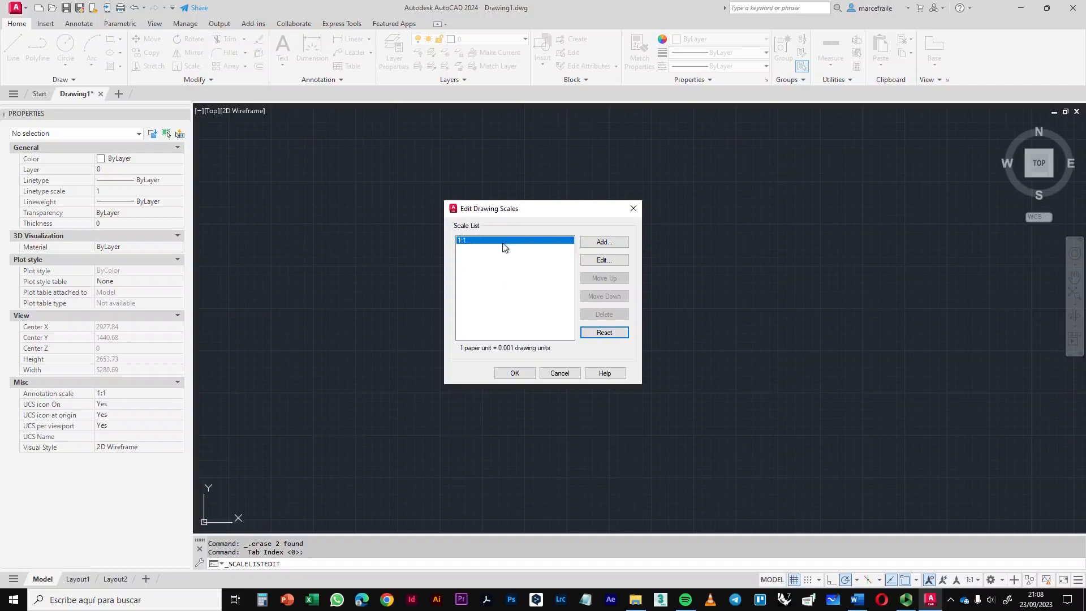
- Add a drawing scale named 1:100 with 1000 paper units equal to 100 drawing units
{"action": "left_click", "coordinate": [603, 242]}
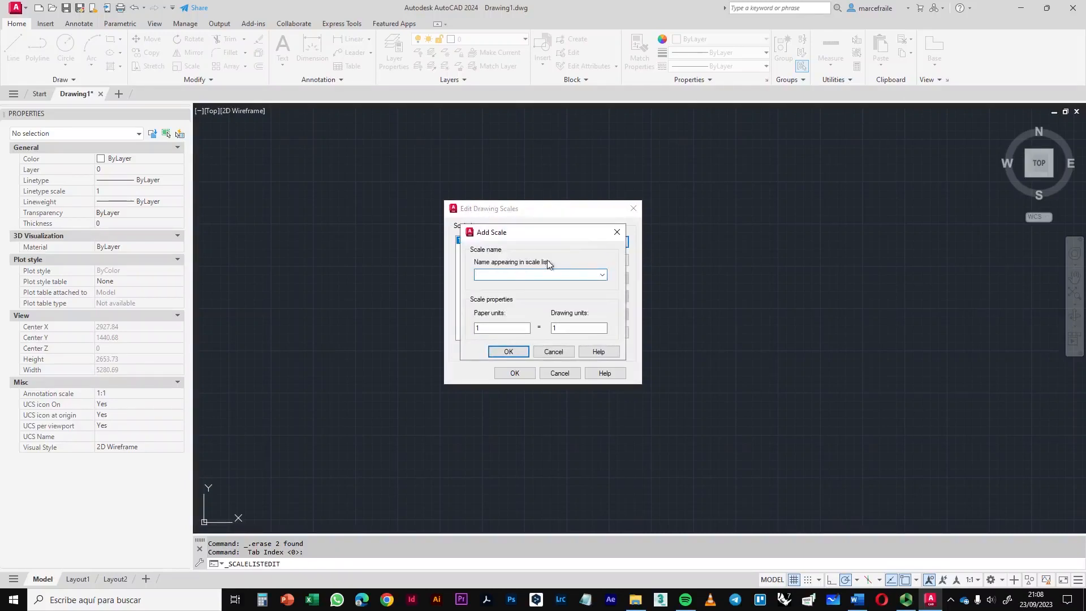
{"action": "type", "text": "1"}
{"action": "left_click", "coordinate": [493, 328]}
{"action": "type", "text": "000"}
{"action": "left_click", "coordinate": [568, 326]}
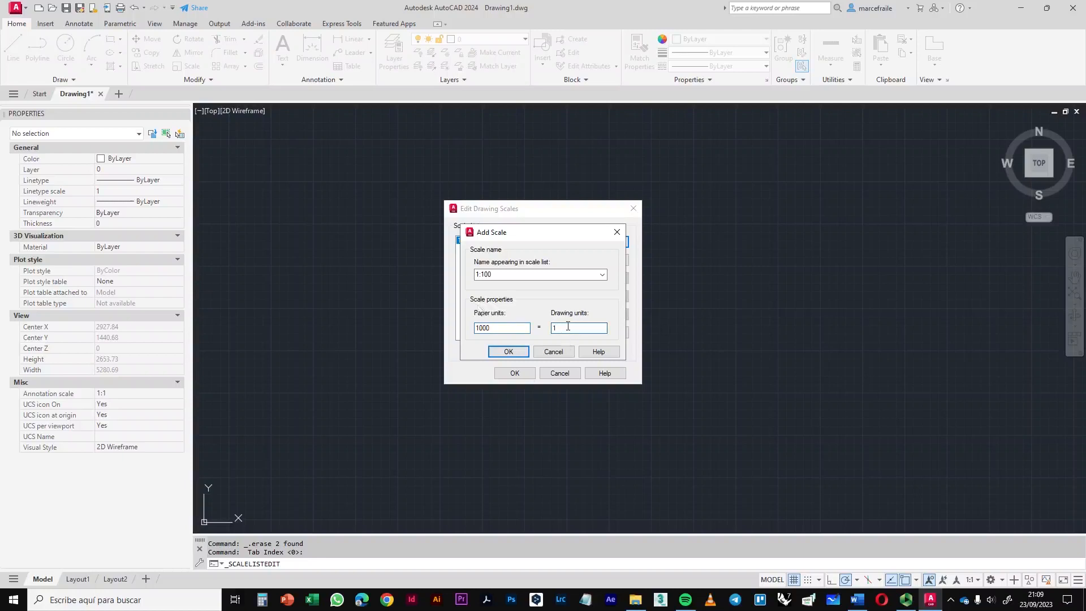
{"action": "type", "text": "00"}
{"action": "left_click", "coordinate": [508, 351]}
- Add a drawing scale named 1:50 with 1000 paper units equal to 50 drawing units
{"action": "left_click", "coordinate": [604, 242]}
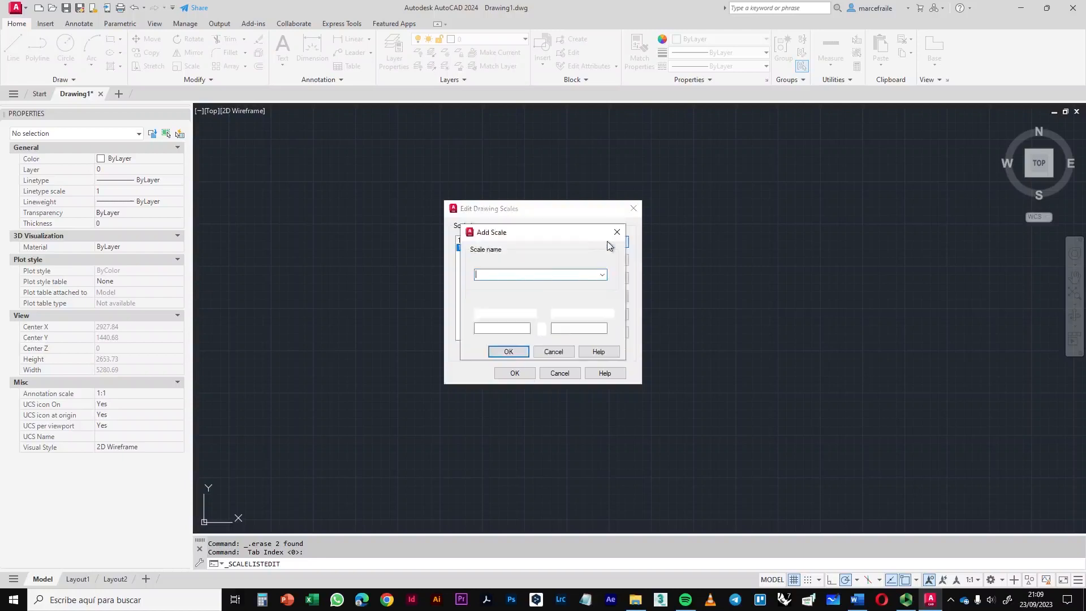
{"action": "type", "text": "1"}
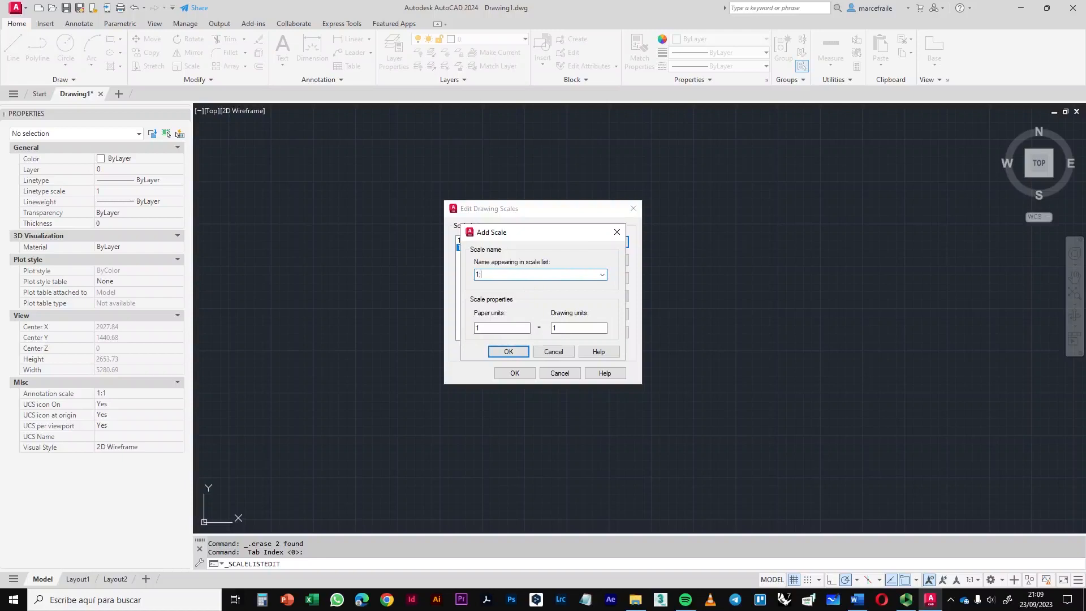
{"action": "type", "text": ":50"}
{"action": "left_click", "coordinate": [521, 330]}
{"action": "key", "text": "Tab"}
{"action": "type", "text": "50"}
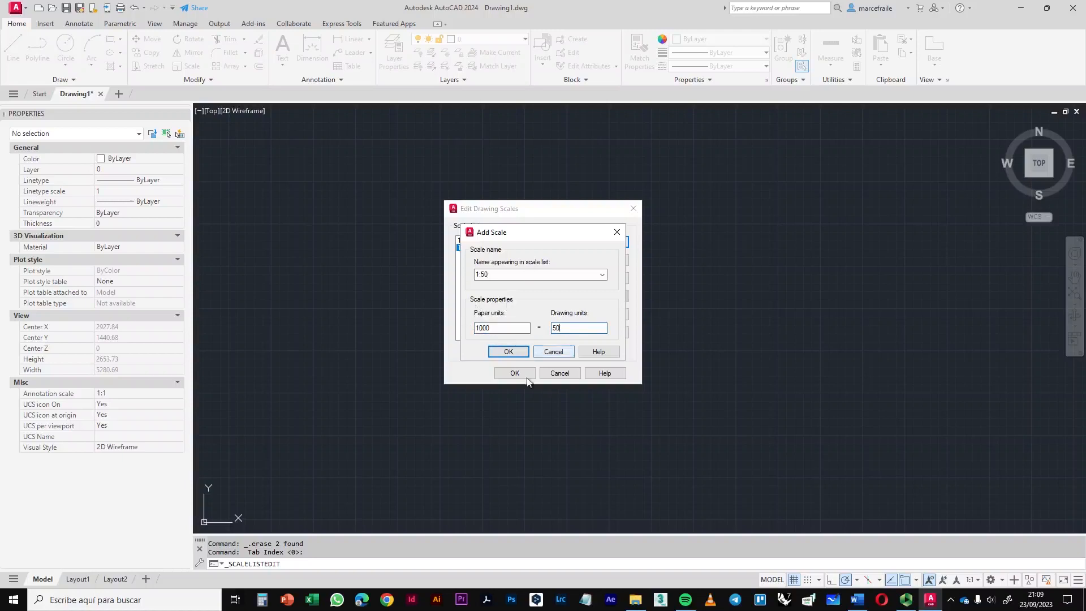
{"action": "left_click", "coordinate": [509, 351]}
- Add a 1:75 scale with 1000 paper units equal to 75 drawing units, and place it above 1:50 in the accepted list
{"action": "left_click", "coordinate": [616, 242]}
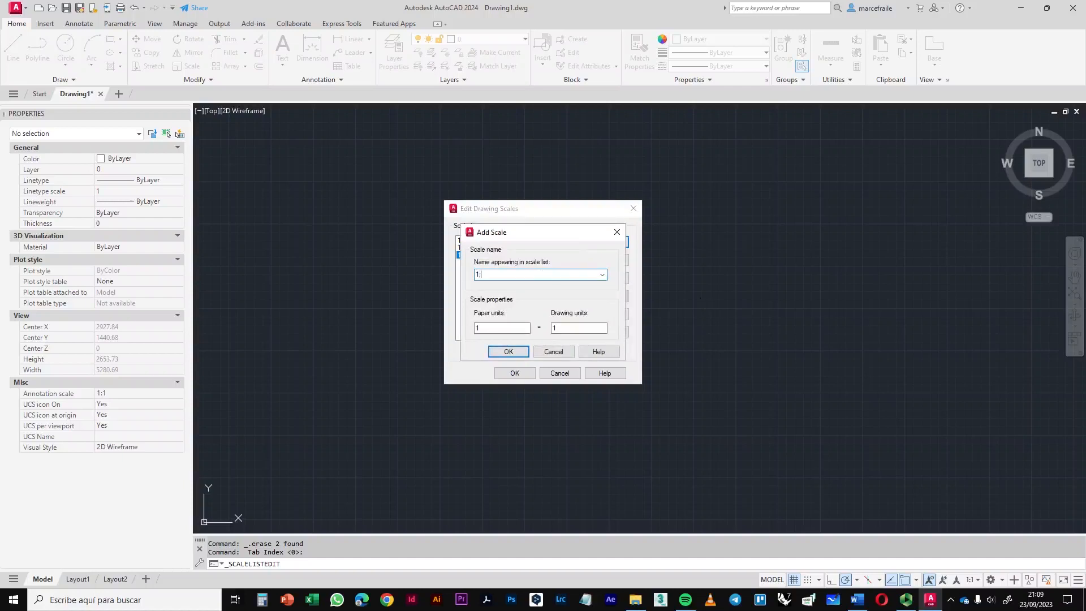
{"action": "left_click", "coordinate": [485, 328]}
{"action": "key", "text": "Tab"}
{"action": "type", "text": "75"}
{"action": "left_click", "coordinate": [511, 352]}
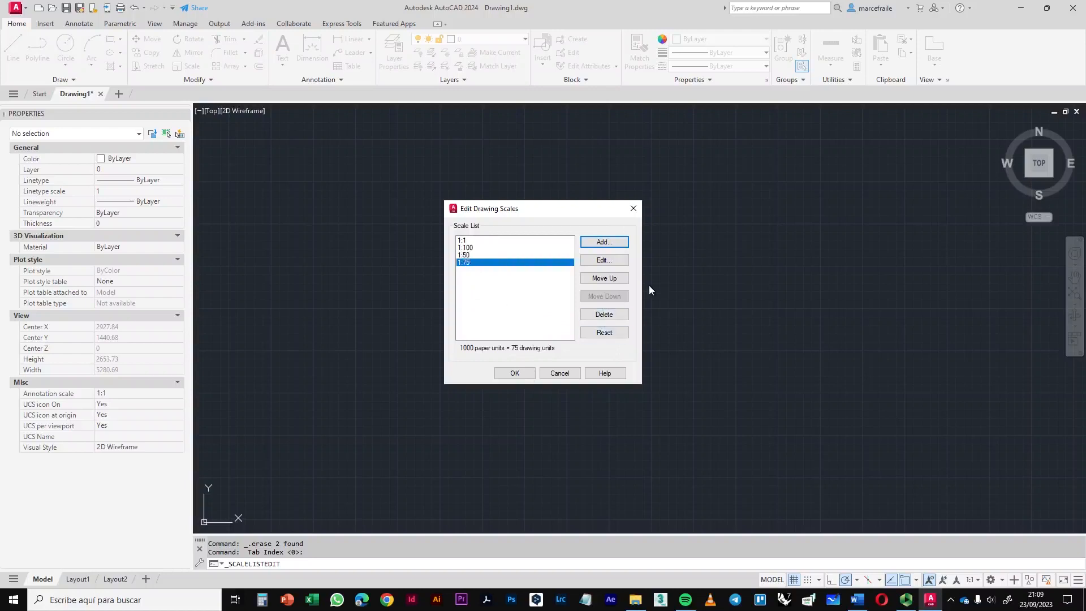
{"action": "left_click", "coordinate": [599, 281]}
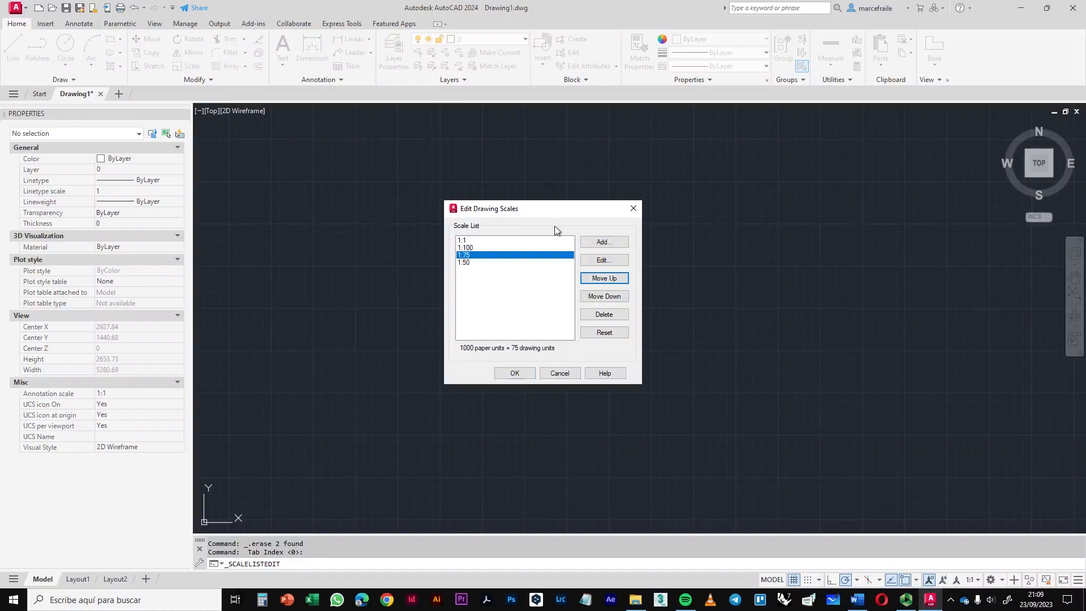
{"action": "left_click", "coordinate": [523, 376]}
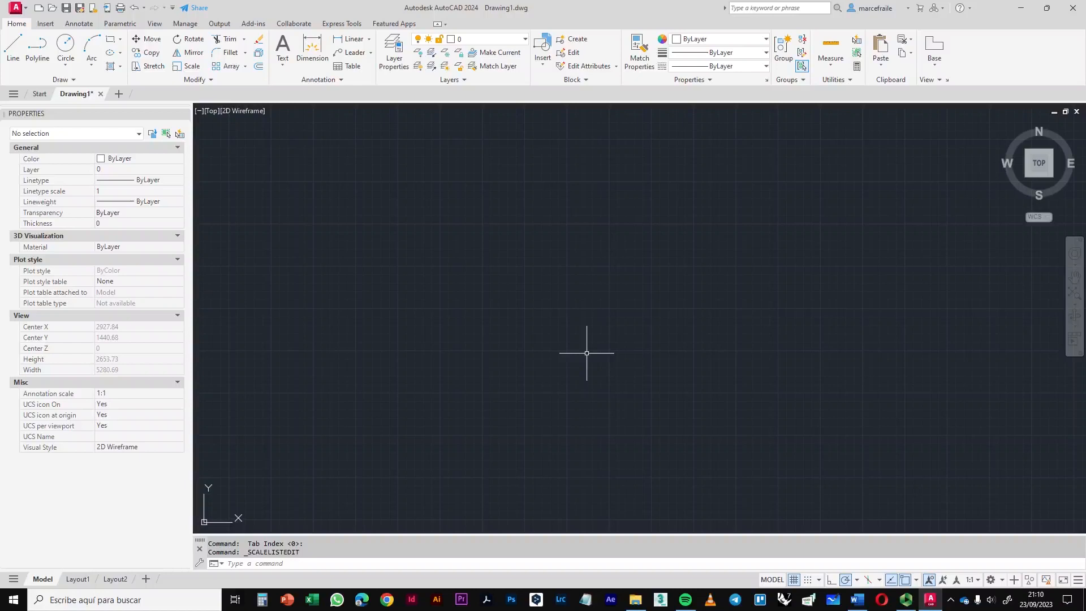
- Look up the Drawing Template File Location path under Template Settings in the program options
{"action": "type", "text": "OP"}
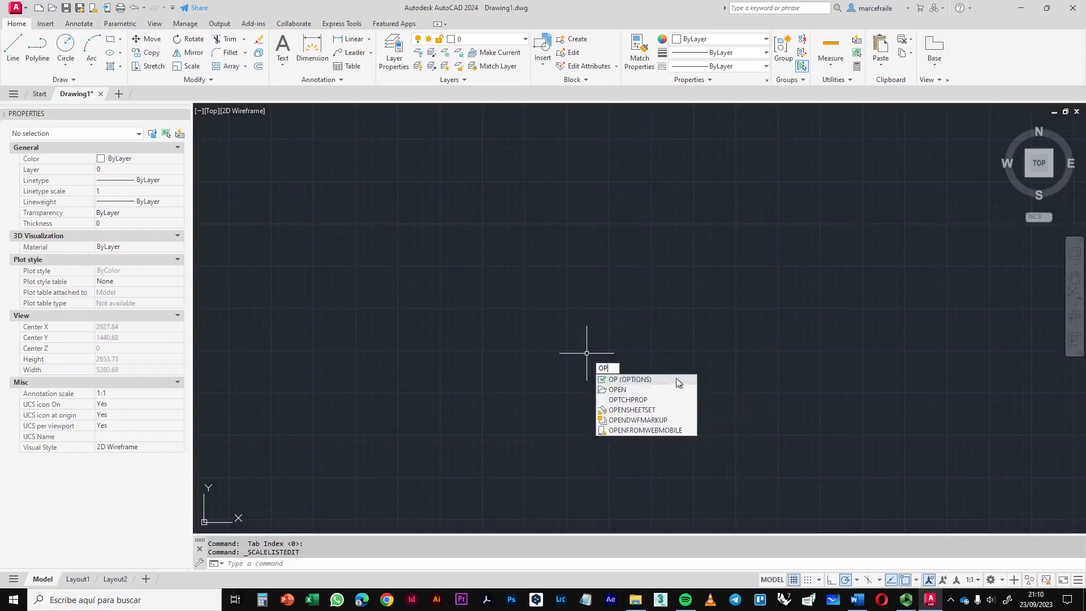
{"action": "left_click", "coordinate": [675, 379]}
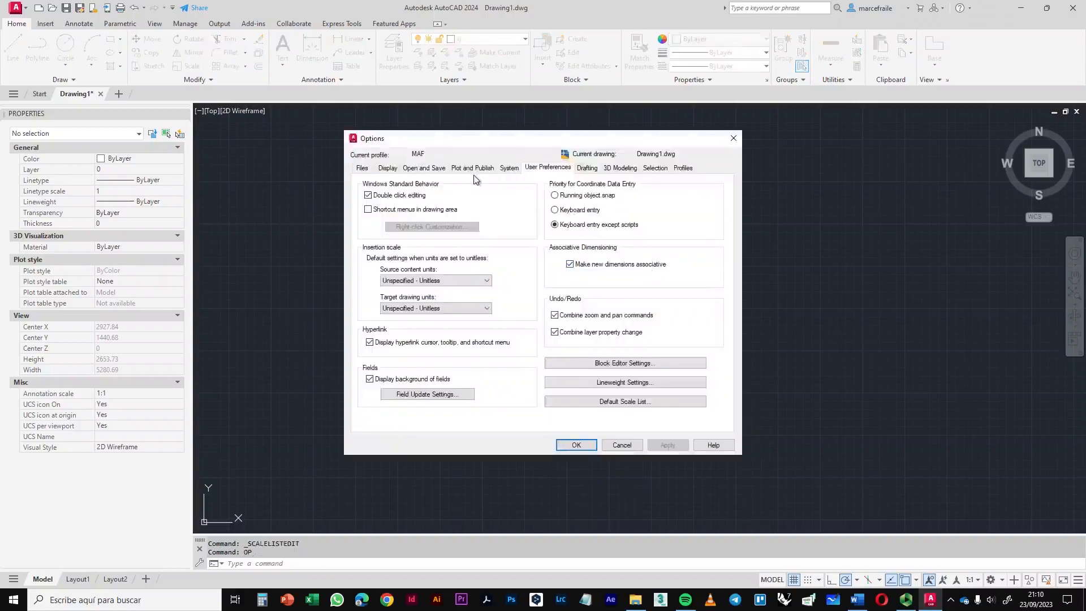
{"action": "left_click", "coordinate": [361, 170]}
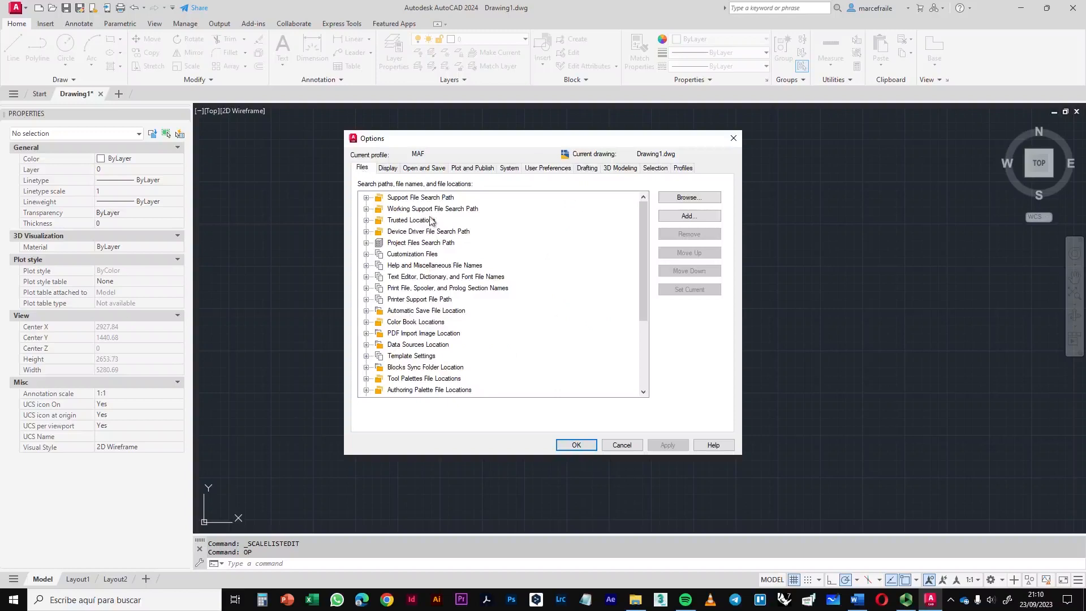
{"action": "scroll", "coordinate": [425, 339], "scroll_direction": "down", "scroll_amount": 4}
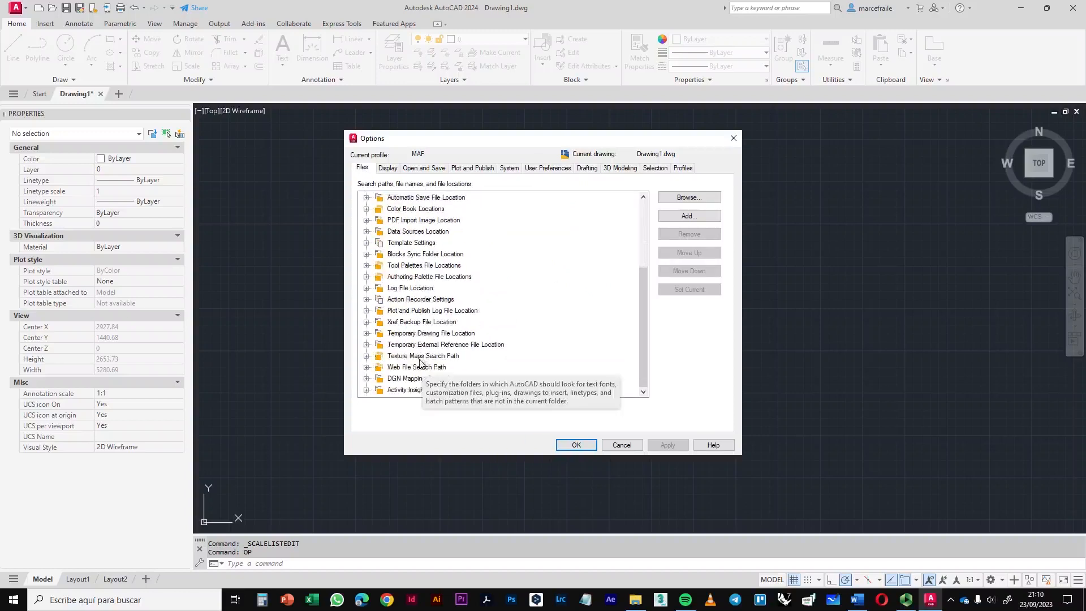
{"action": "scroll", "coordinate": [452, 351], "scroll_direction": "up", "scroll_amount": 1}
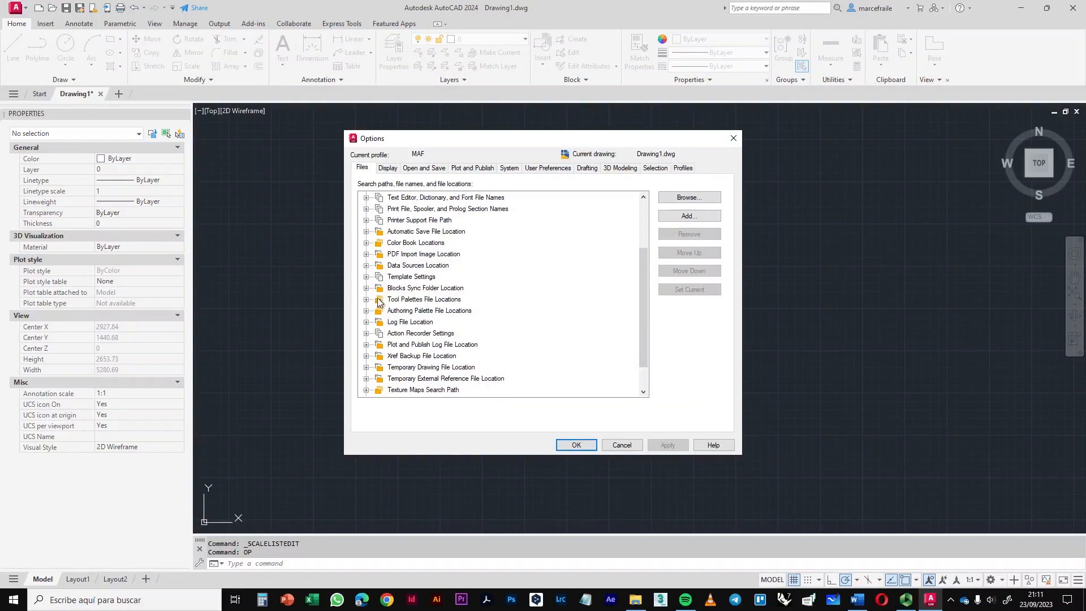
{"action": "left_click", "coordinate": [366, 276]}
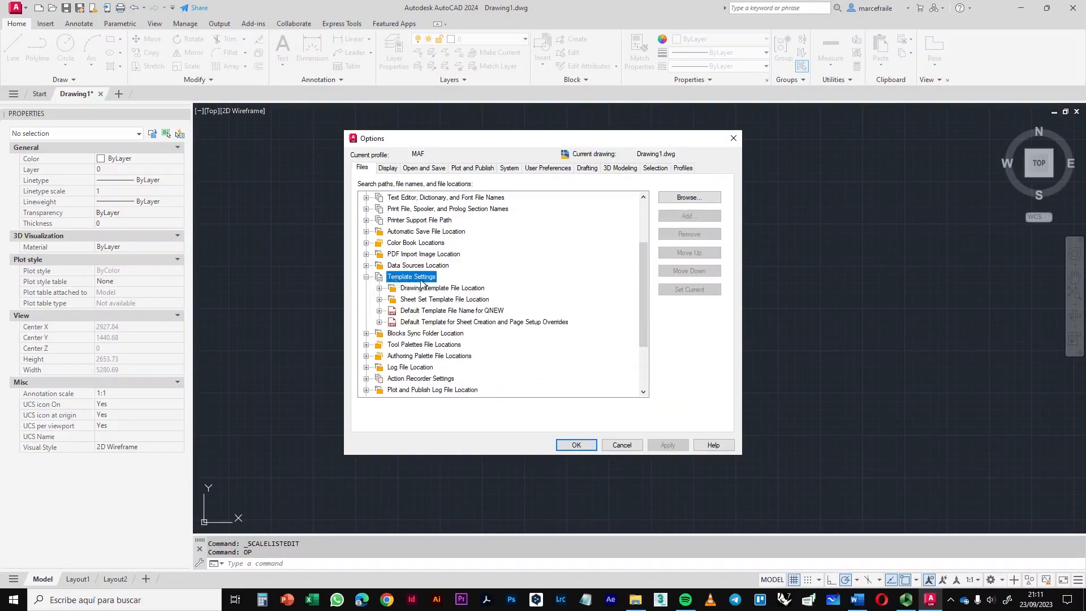
{"action": "left_click", "coordinate": [391, 290]}
{"action": "left_click", "coordinate": [379, 288]}
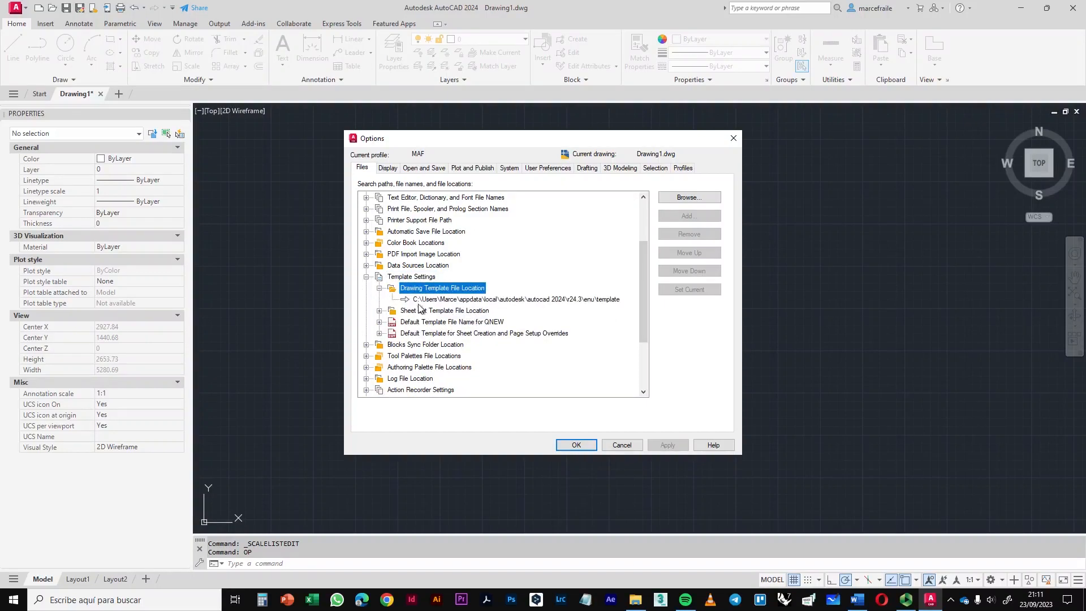
{"action": "left_click", "coordinate": [599, 301]}
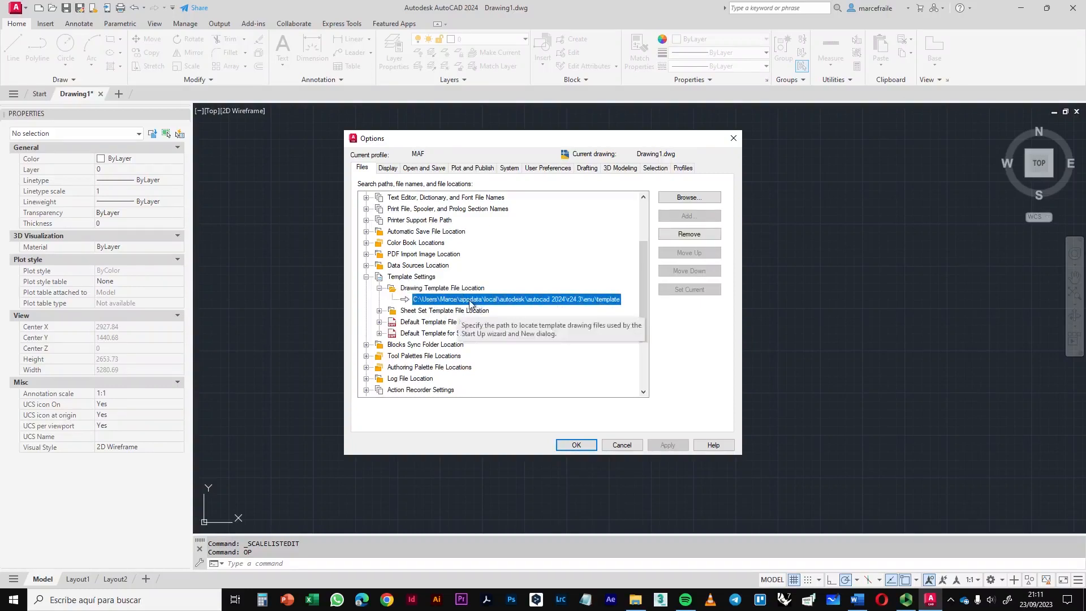
- Try out the Dark color theme on the interface and switch it back to Light
{"action": "left_click", "coordinate": [395, 168]}
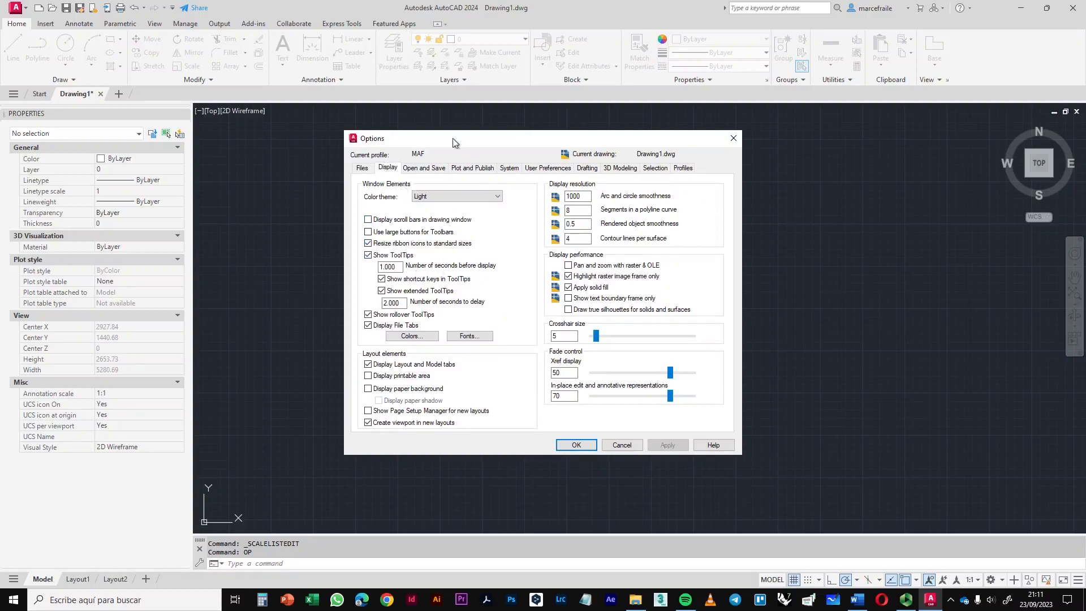
{"action": "scroll", "coordinate": [465, 196], "scroll_direction": "up", "scroll_amount": 1}
{"action": "left_click", "coordinate": [667, 445]}
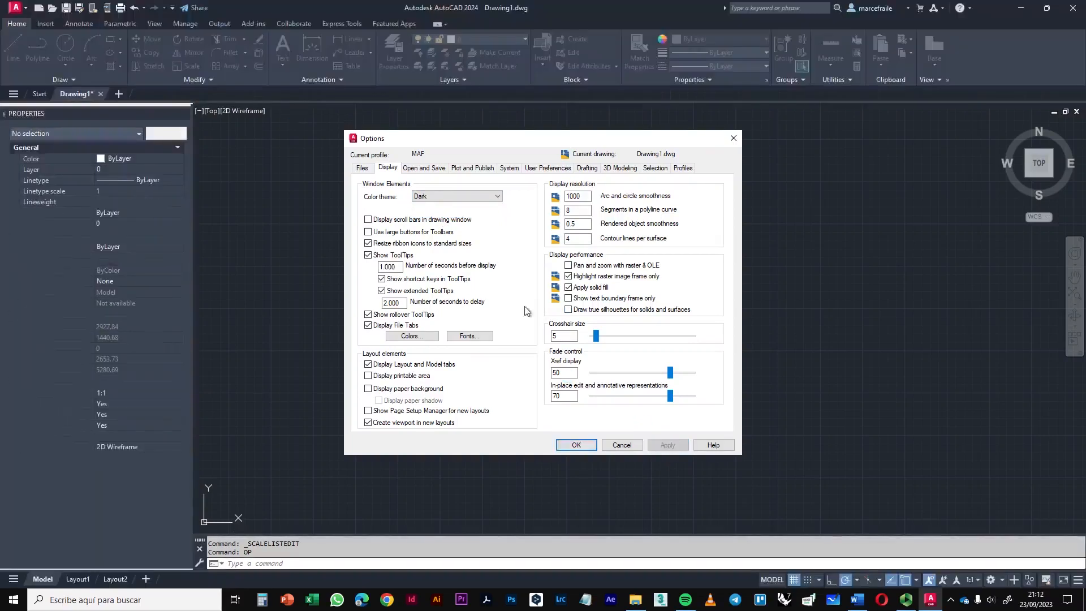
{"action": "left_click", "coordinate": [462, 196]}
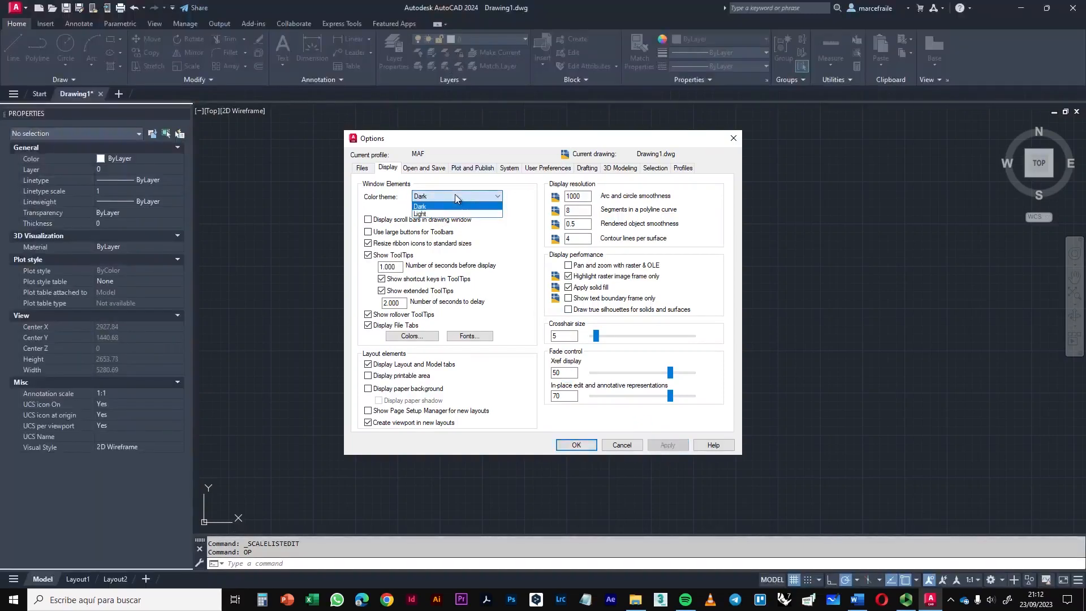
{"action": "left_click", "coordinate": [428, 217]}
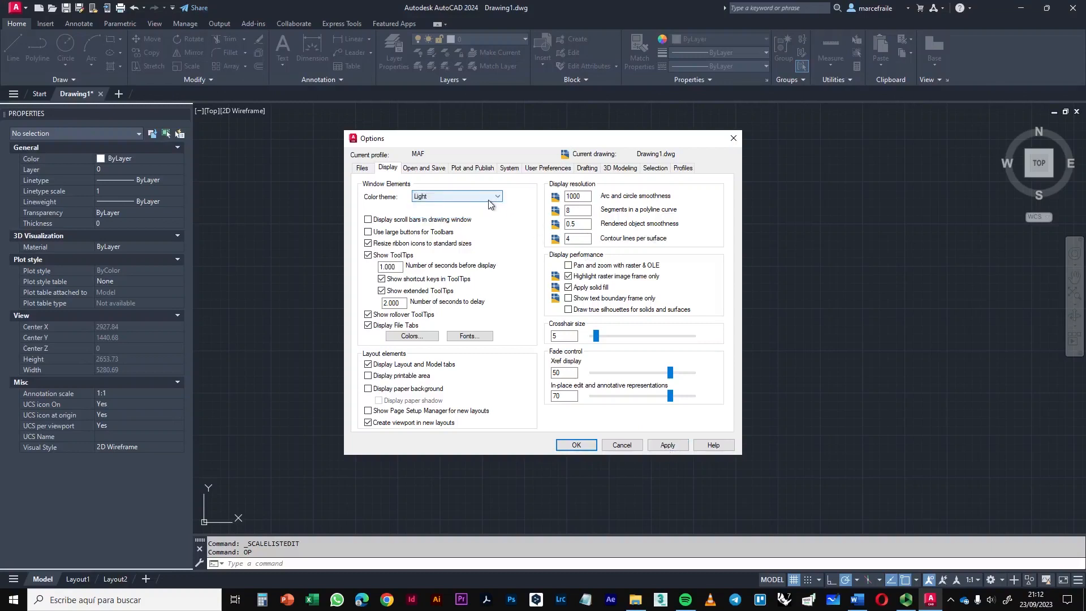
{"action": "left_click", "coordinate": [667, 445]}
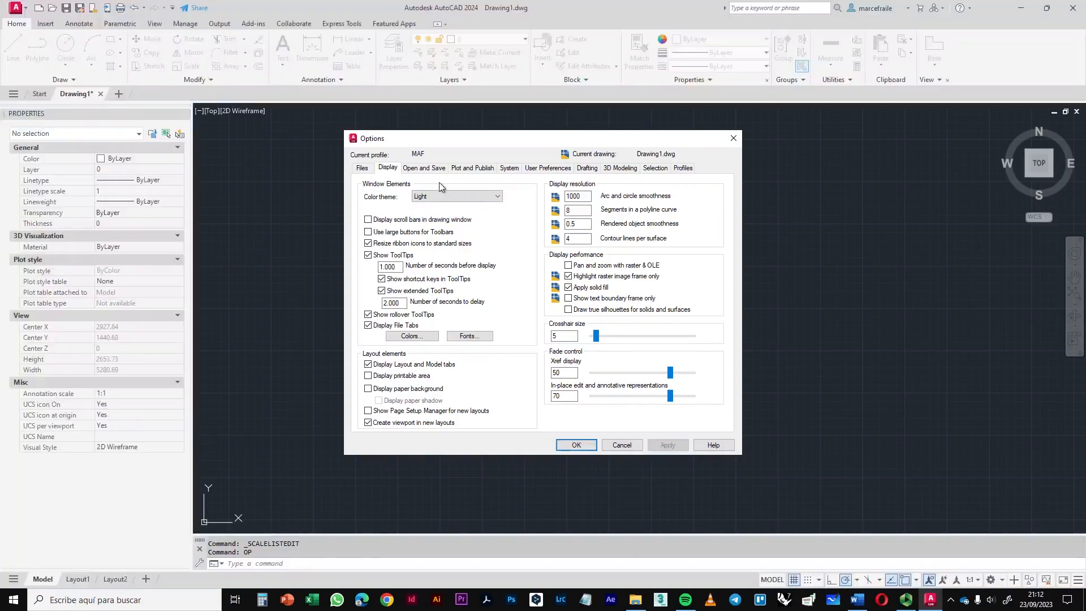
- Select the Dark theme and preview red and white as the 2D model space uniform background, cancelling the background change
{"action": "left_click", "coordinate": [445, 195]}
{"action": "left_click", "coordinate": [444, 205]}
{"action": "left_click", "coordinate": [408, 337]}
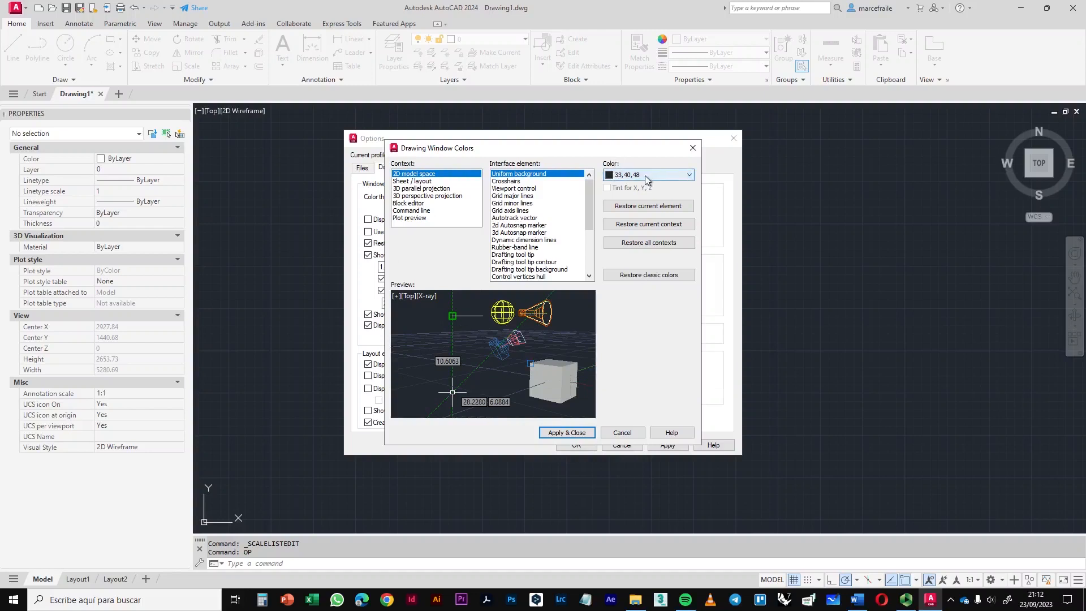
{"action": "left_click", "coordinate": [617, 177]}
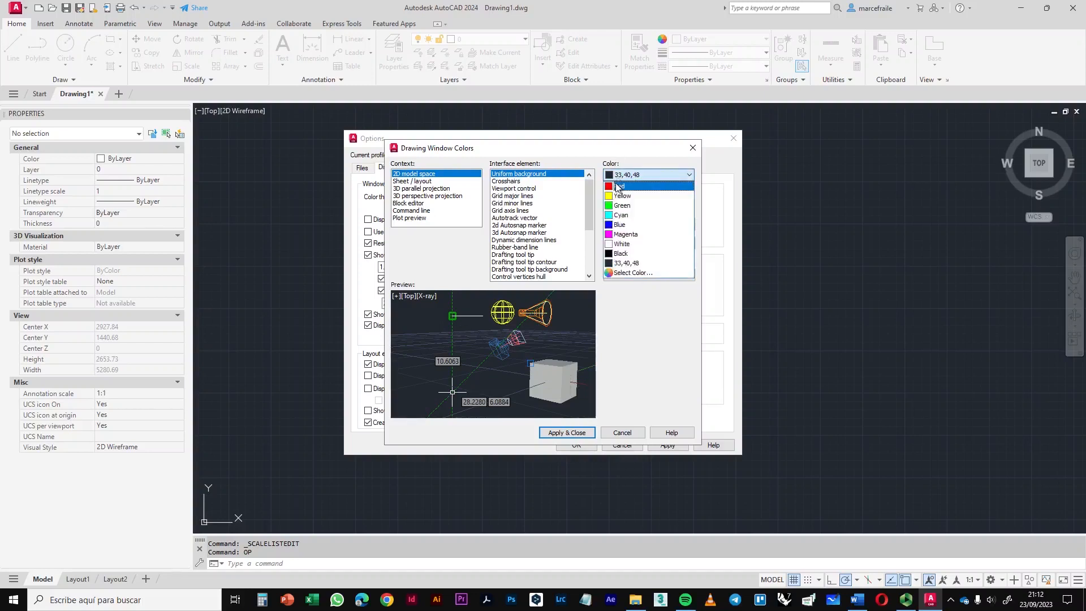
{"action": "left_click", "coordinate": [618, 185]}
{"action": "left_click", "coordinate": [618, 177]}
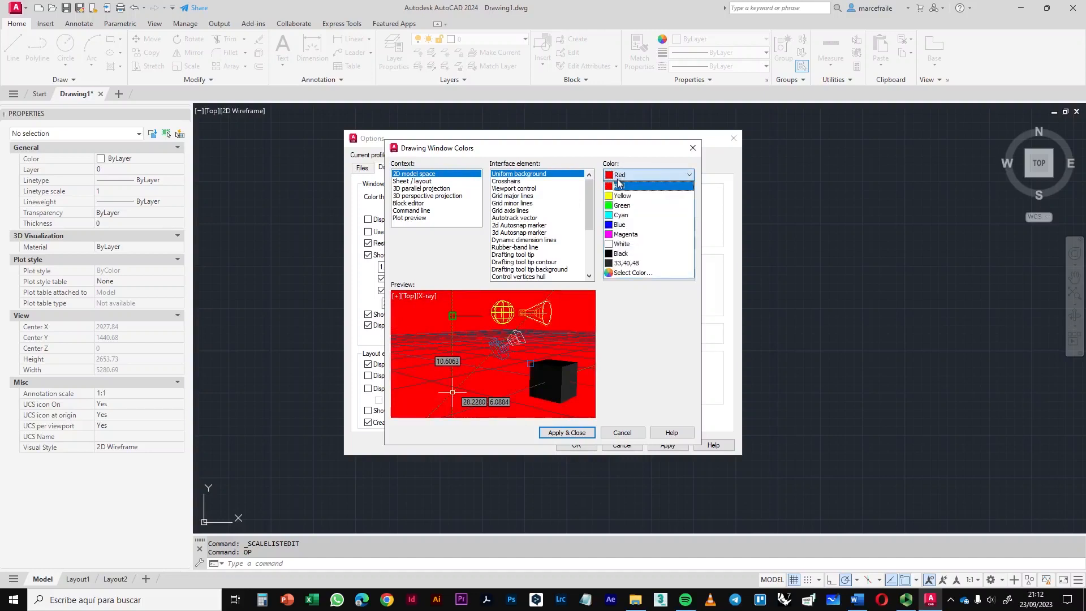
{"action": "left_click", "coordinate": [622, 255]}
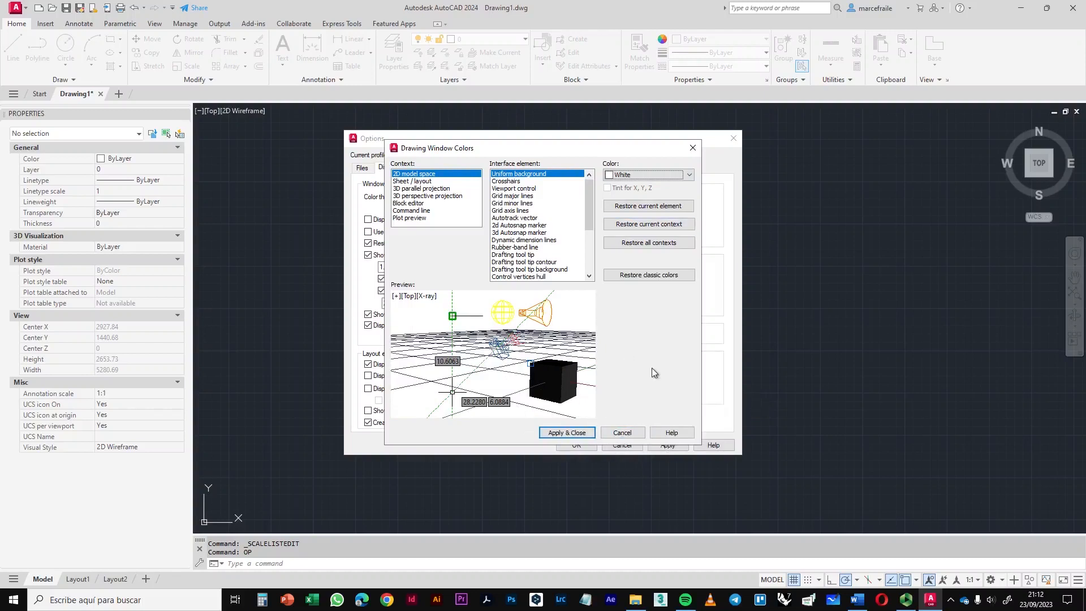
{"action": "left_click", "coordinate": [615, 434]}
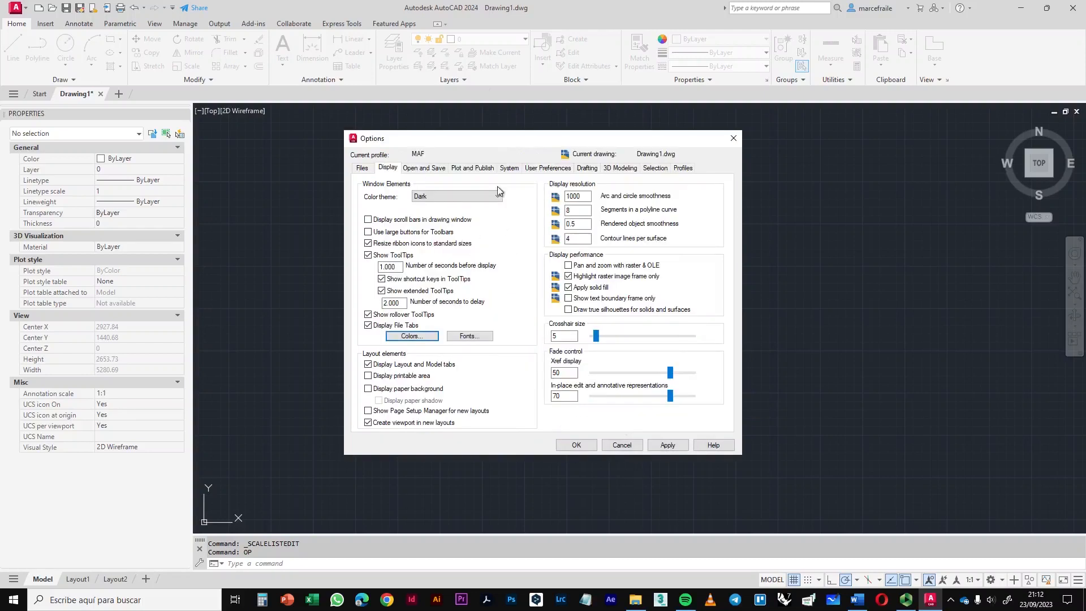
- Set the interface color theme to Dark and apply it
{"action": "left_click", "coordinate": [498, 195]}
{"action": "left_click", "coordinate": [438, 202]}
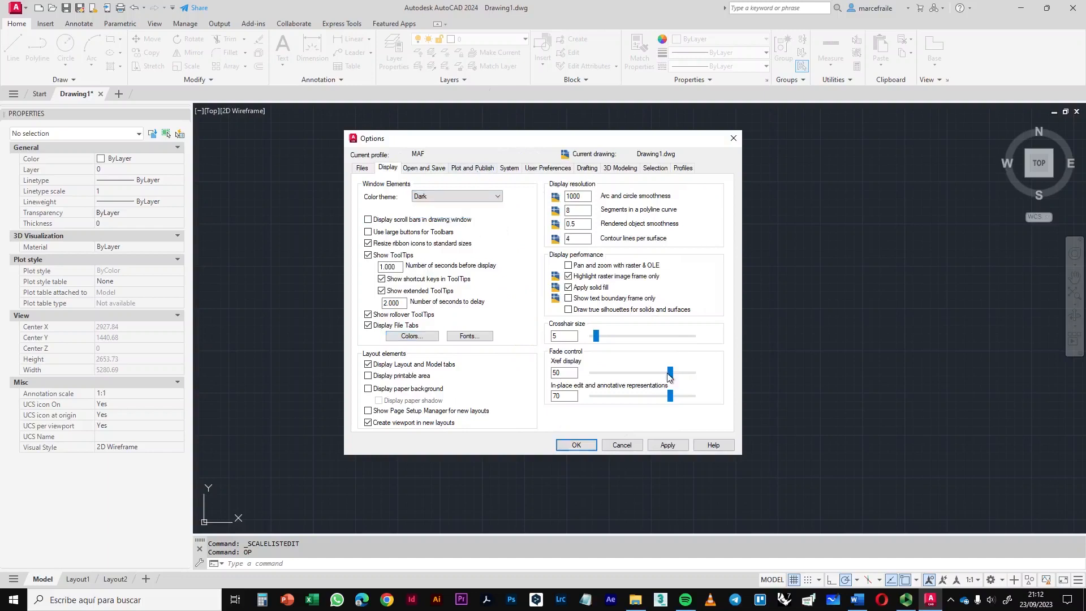
{"action": "left_click", "coordinate": [666, 448]}
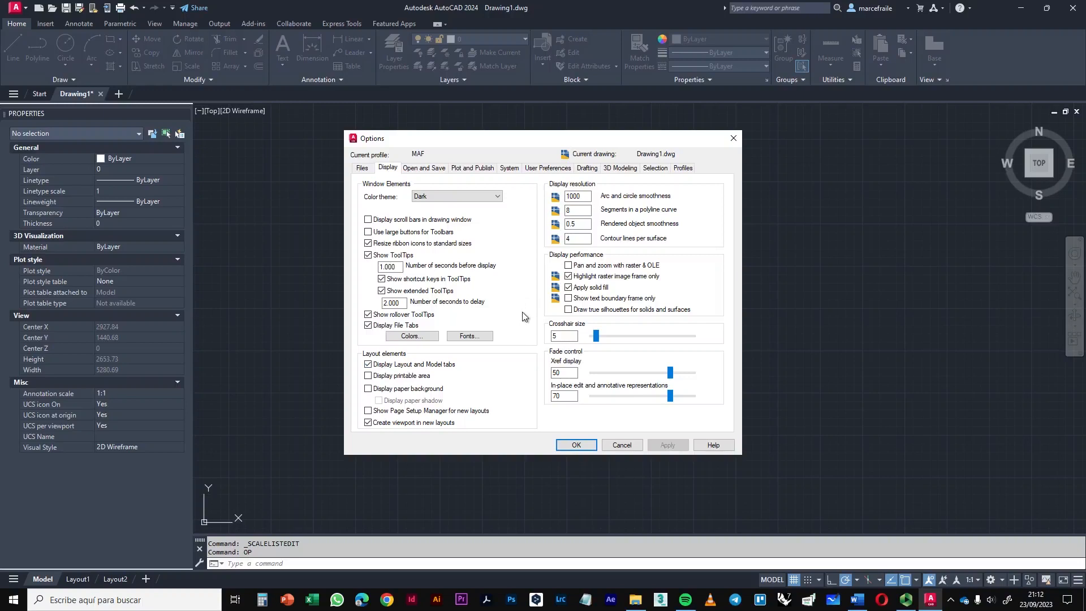
- Keep AutoCAD 2018 Drawing (*.dwg) as the default save format and check the automatic save interval
{"action": "left_click", "coordinate": [421, 173]}
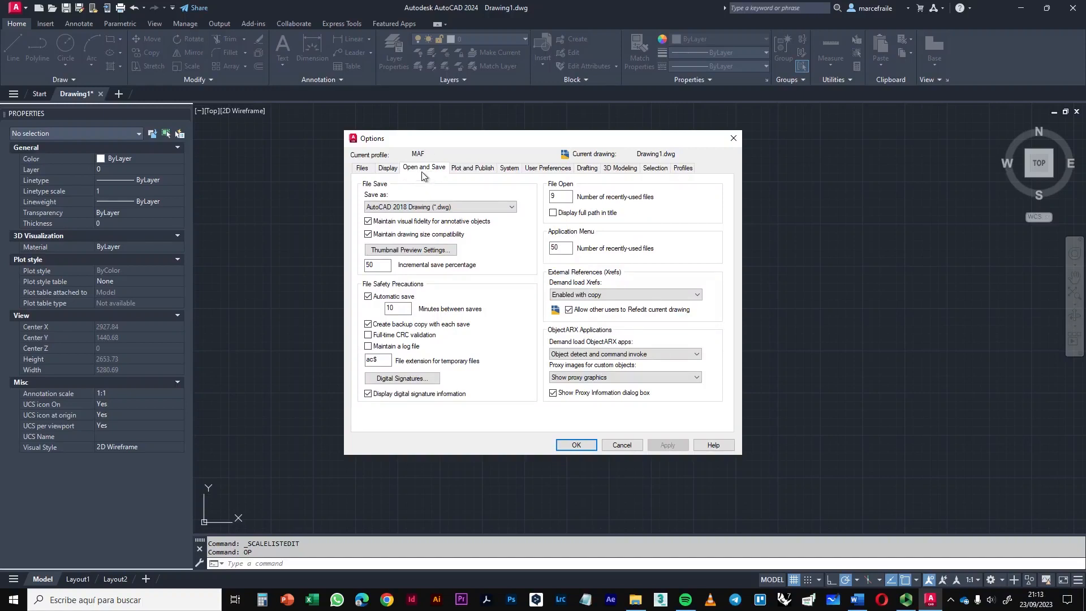
{"action": "left_click", "coordinate": [418, 207]}
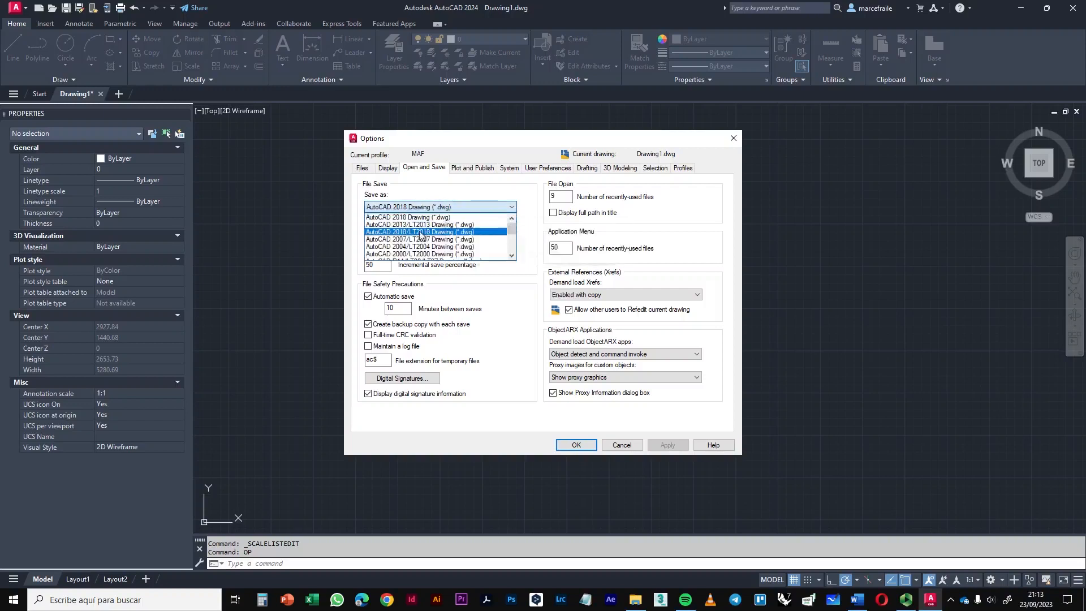
{"action": "scroll", "coordinate": [449, 237], "scroll_direction": "down", "scroll_amount": 2}
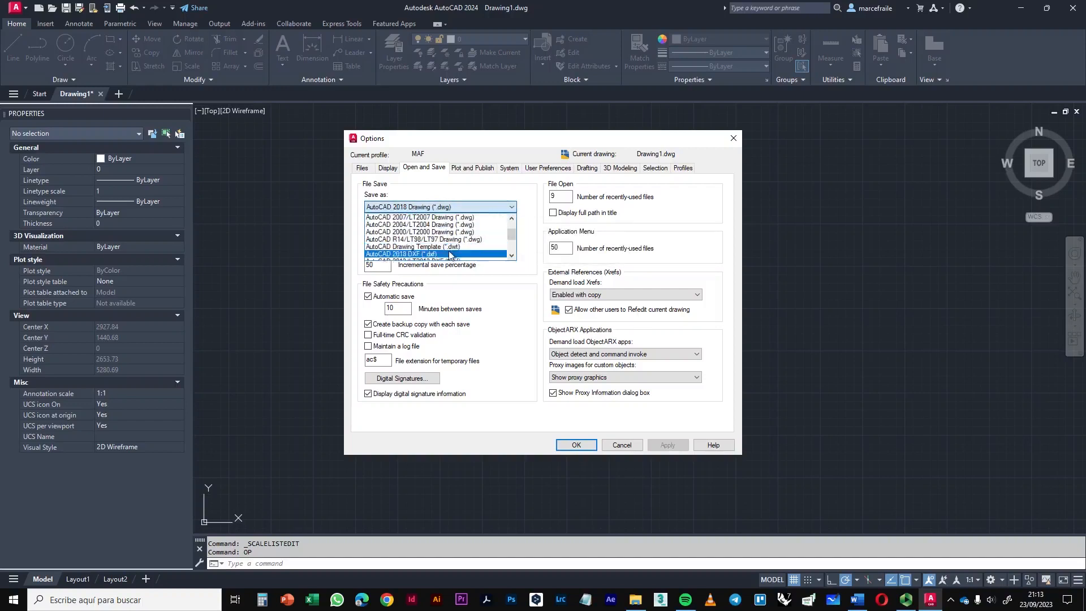
{"action": "scroll", "coordinate": [451, 253], "scroll_direction": "up", "scroll_amount": 2}
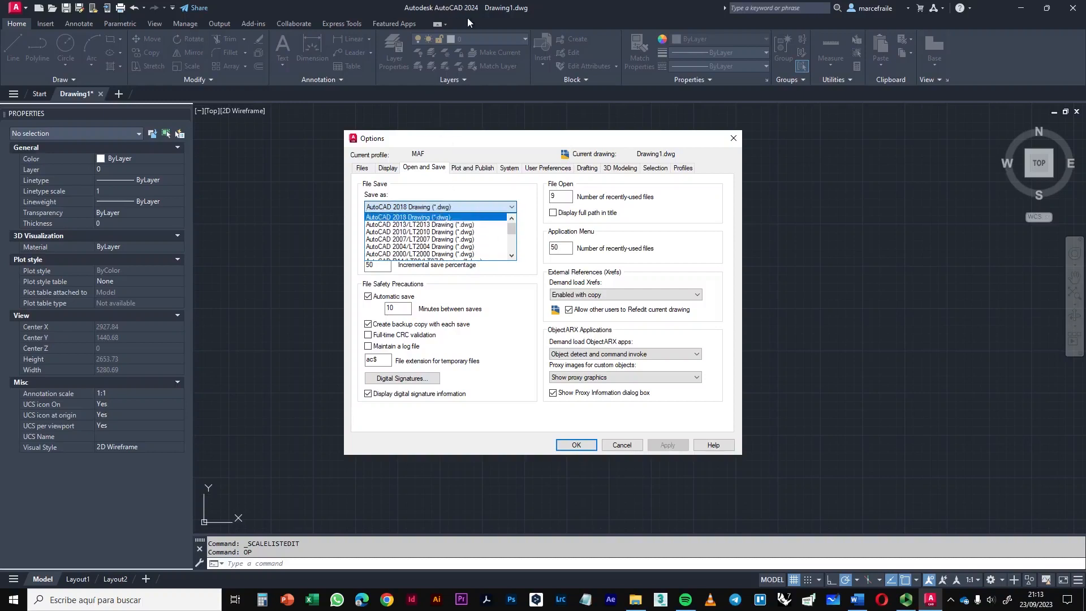
{"action": "left_click", "coordinate": [407, 219]}
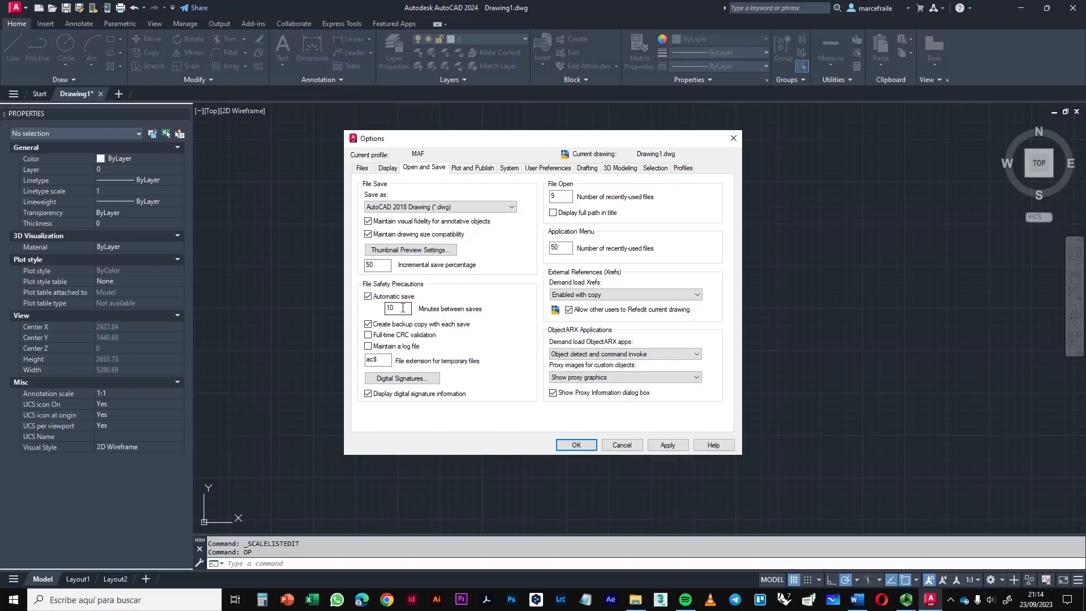
{"action": "left_click_drag", "start_coordinate": [401, 309], "coordinate": [385, 306]}
{"action": "left_click", "coordinate": [404, 307]}
- Choose Adobe PDF as the default output device for plotting new drawings
{"action": "left_click", "coordinate": [463, 169]}
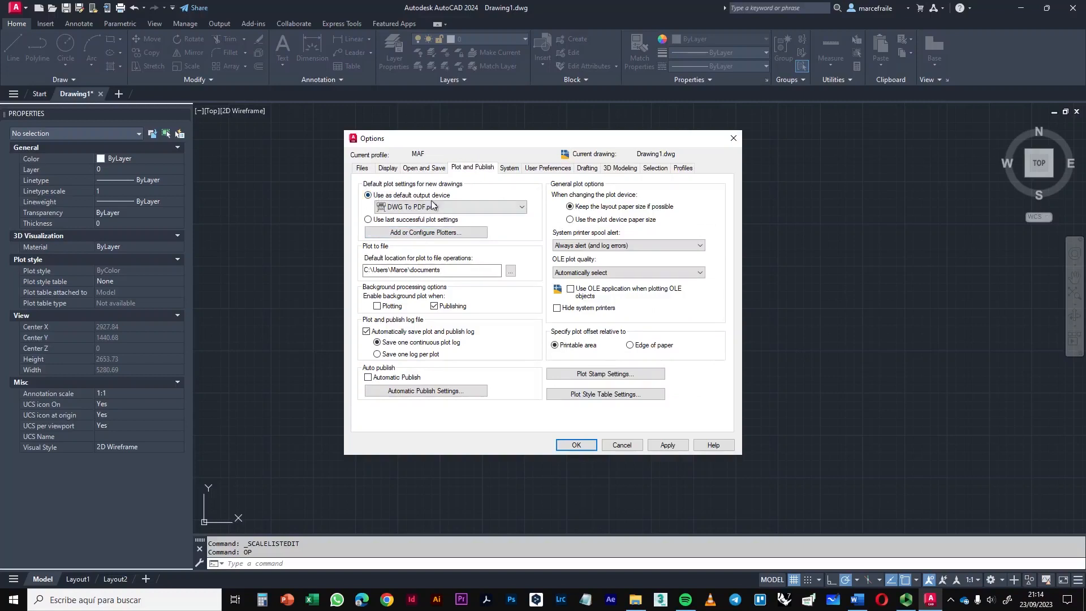
{"action": "left_click", "coordinate": [501, 210]}
{"action": "scroll", "coordinate": [487, 233], "scroll_direction": "up", "scroll_amount": 3}
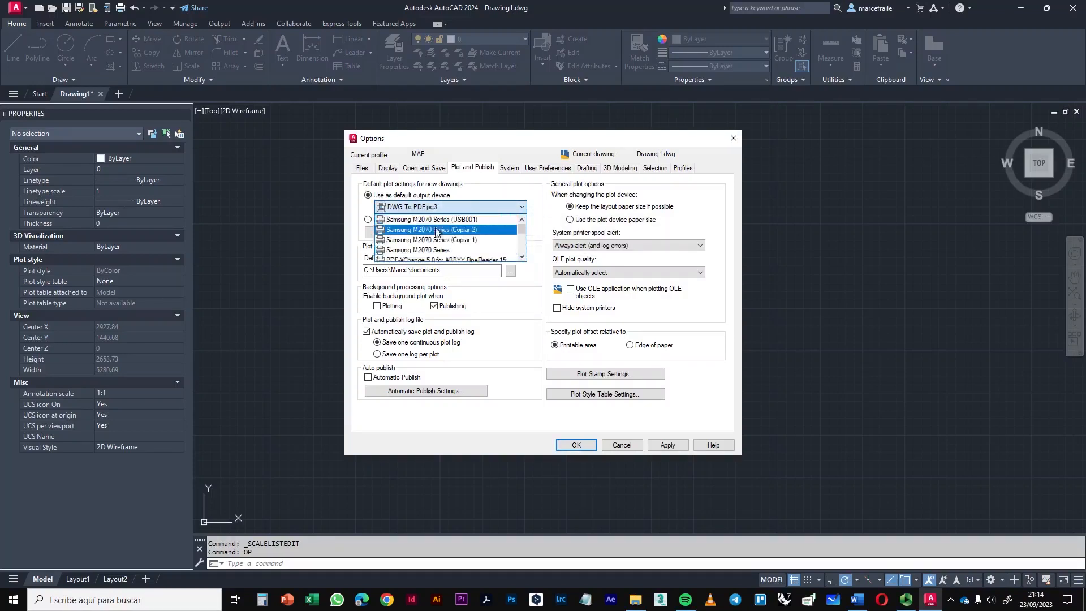
{"action": "scroll", "coordinate": [407, 231], "scroll_direction": "down", "scroll_amount": 1}
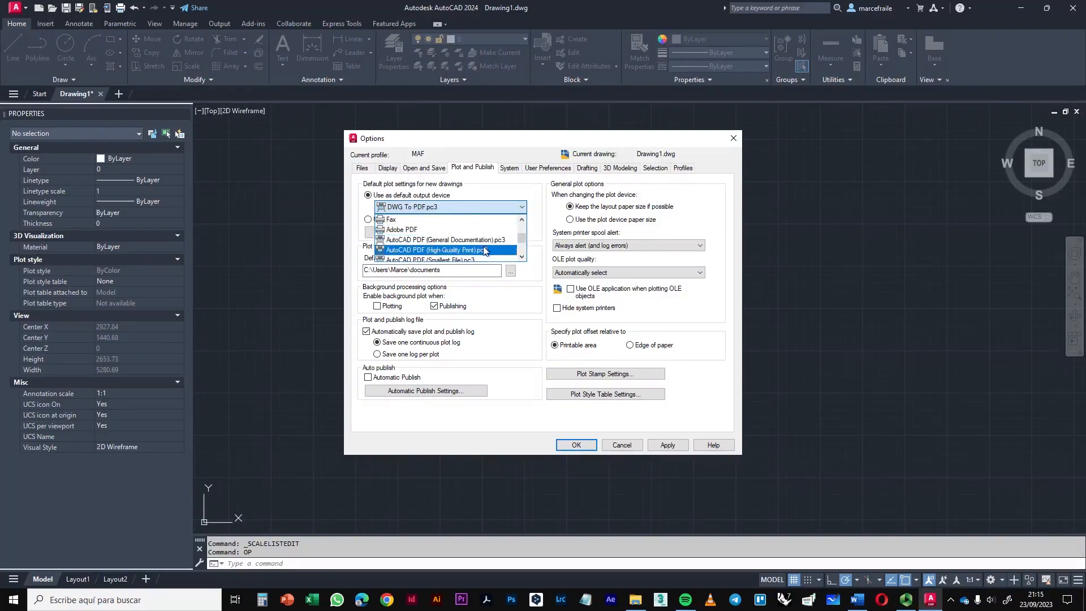
{"action": "scroll", "coordinate": [480, 250], "scroll_direction": "down", "scroll_amount": 3}
{"action": "scroll", "coordinate": [445, 231], "scroll_direction": "up", "scroll_amount": 3}
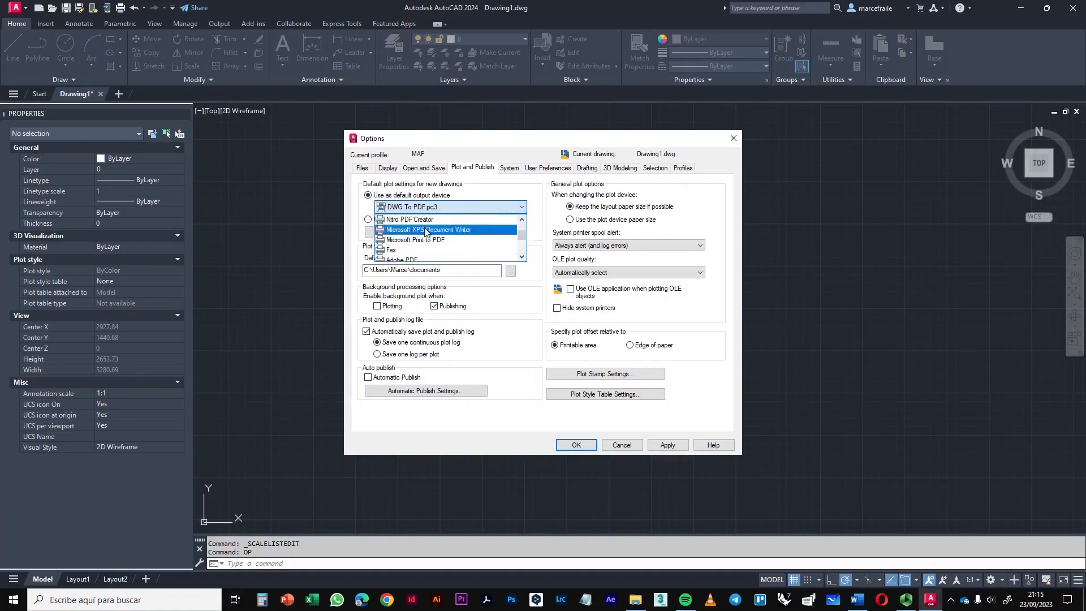
{"action": "scroll", "coordinate": [455, 244], "scroll_direction": "up", "scroll_amount": 1}
{"action": "scroll", "coordinate": [452, 243], "scroll_direction": "up", "scroll_amount": 2}
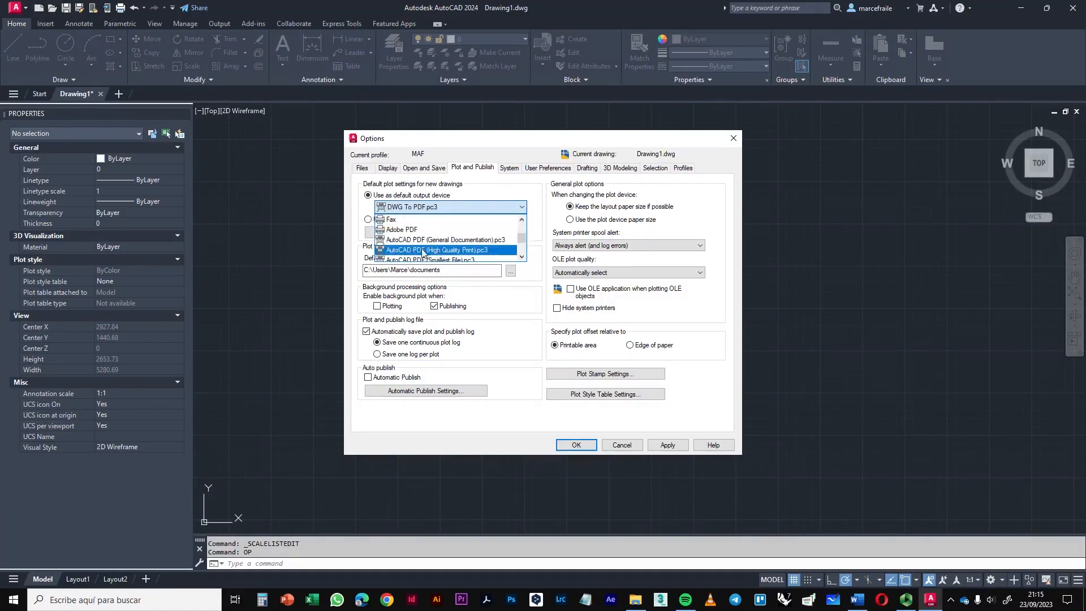
{"action": "left_click", "coordinate": [452, 249]}
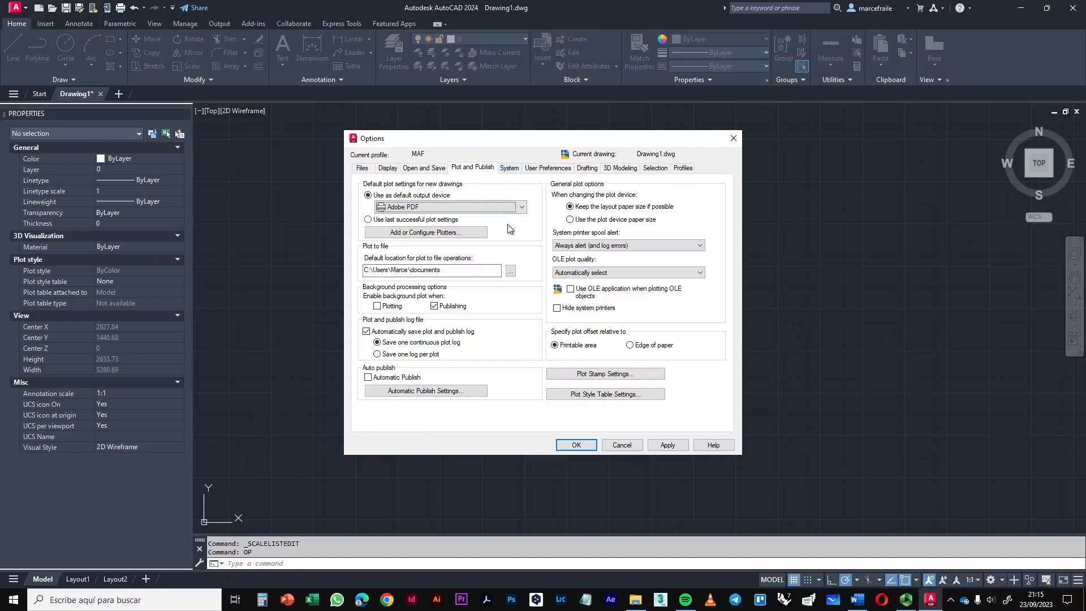
- Customize right-click behavior to Repeat Last Command in Default and Edit modes and ENTER in Command mode, and apply it
{"action": "left_click", "coordinate": [510, 172]}
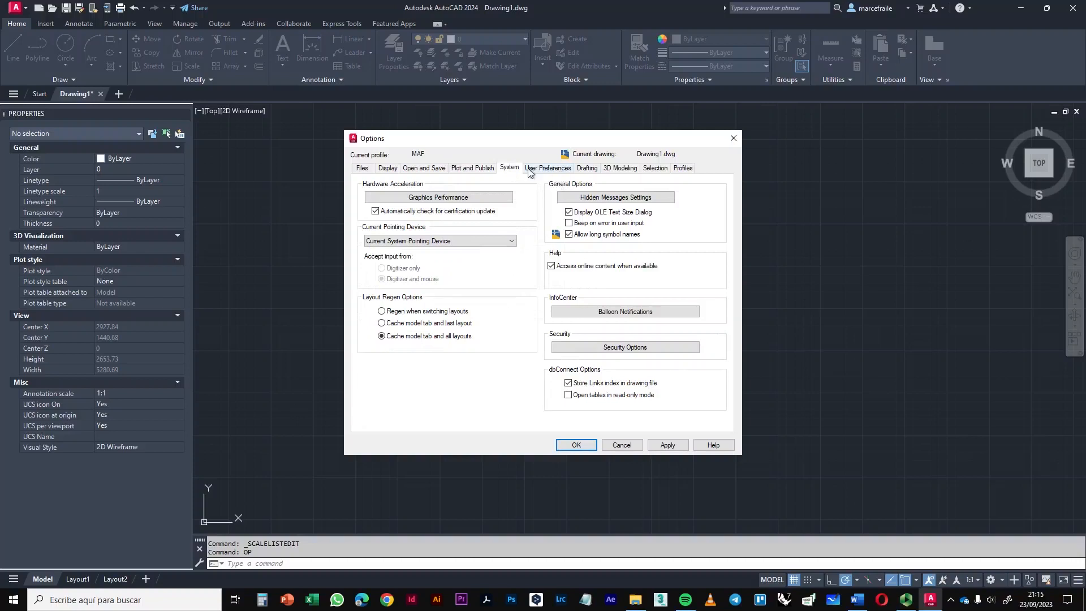
{"action": "left_click", "coordinate": [529, 171]}
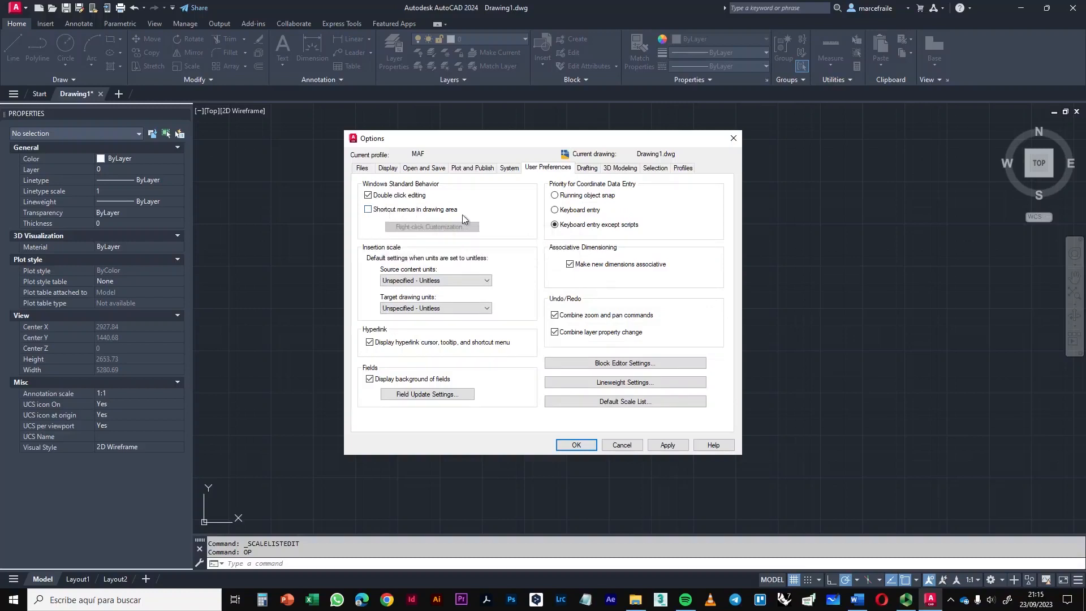
{"action": "left_click", "coordinate": [368, 210]}
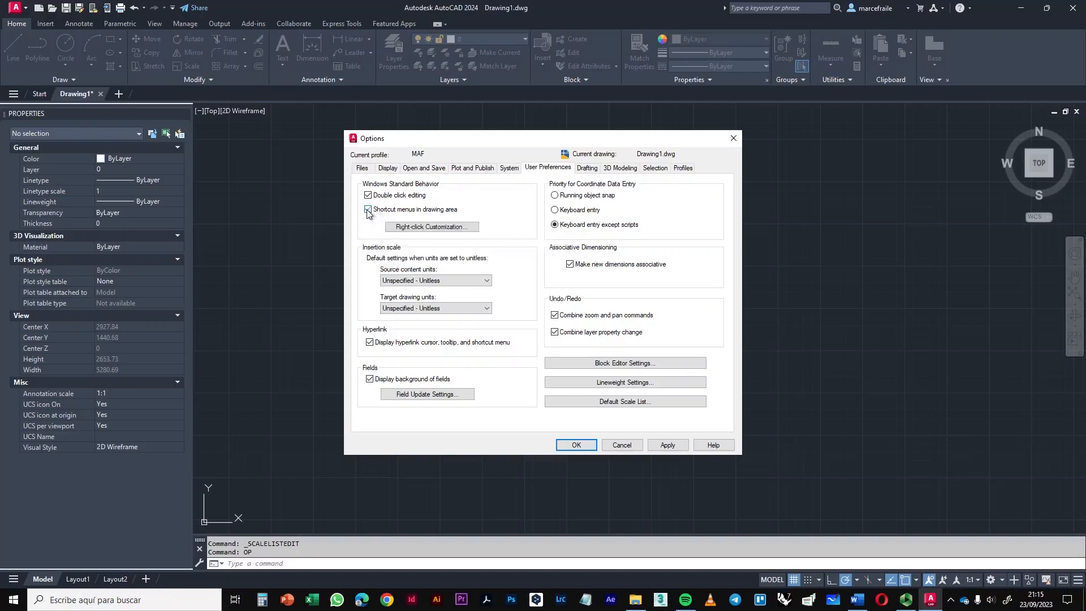
{"action": "left_click", "coordinate": [422, 228]}
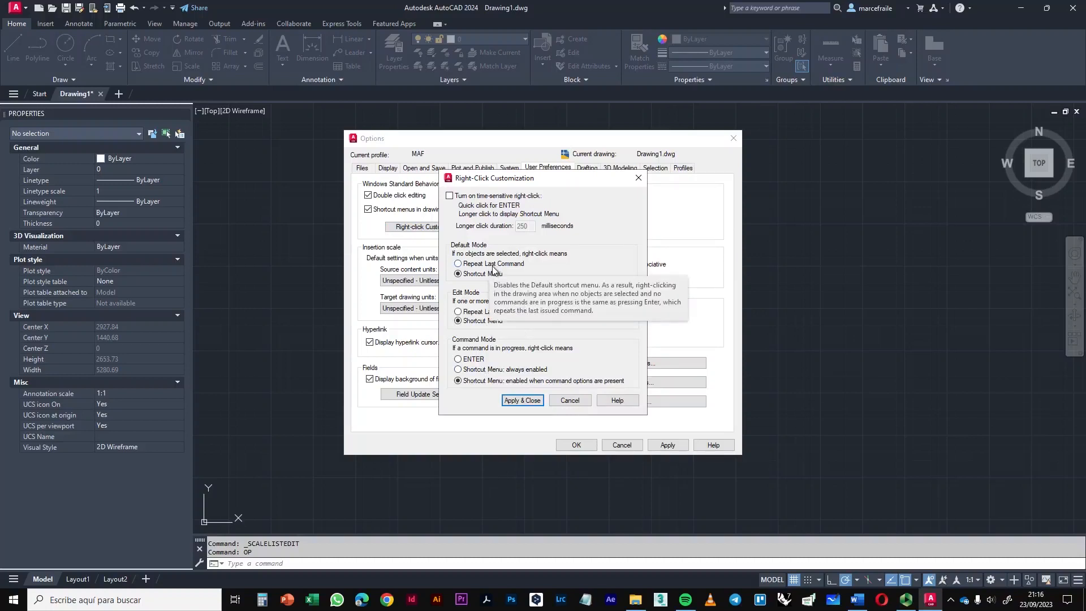
{"action": "left_click", "coordinate": [491, 264]}
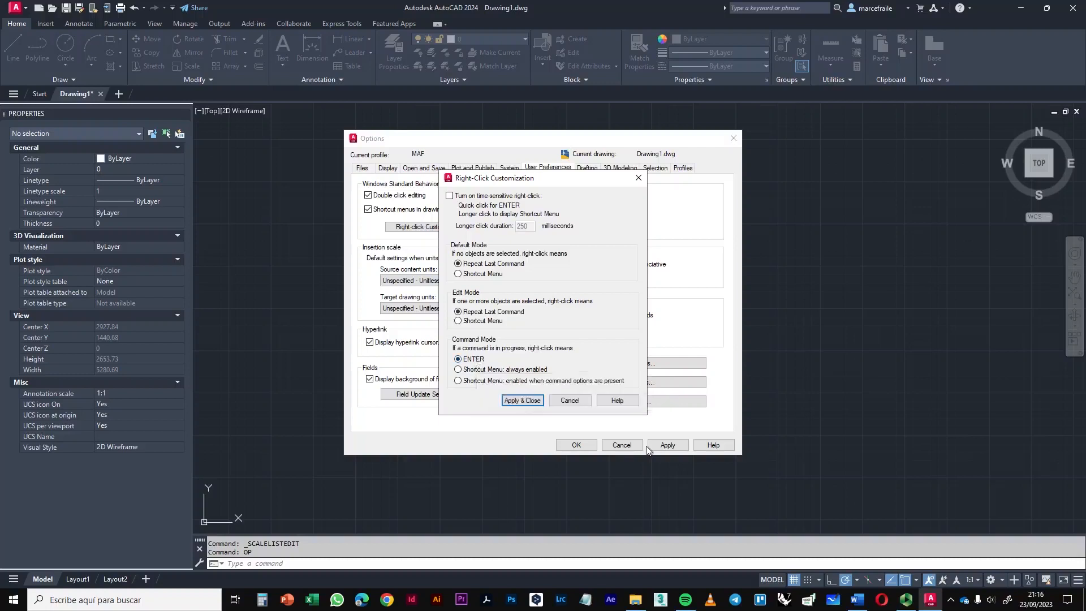
{"action": "left_click", "coordinate": [521, 401]}
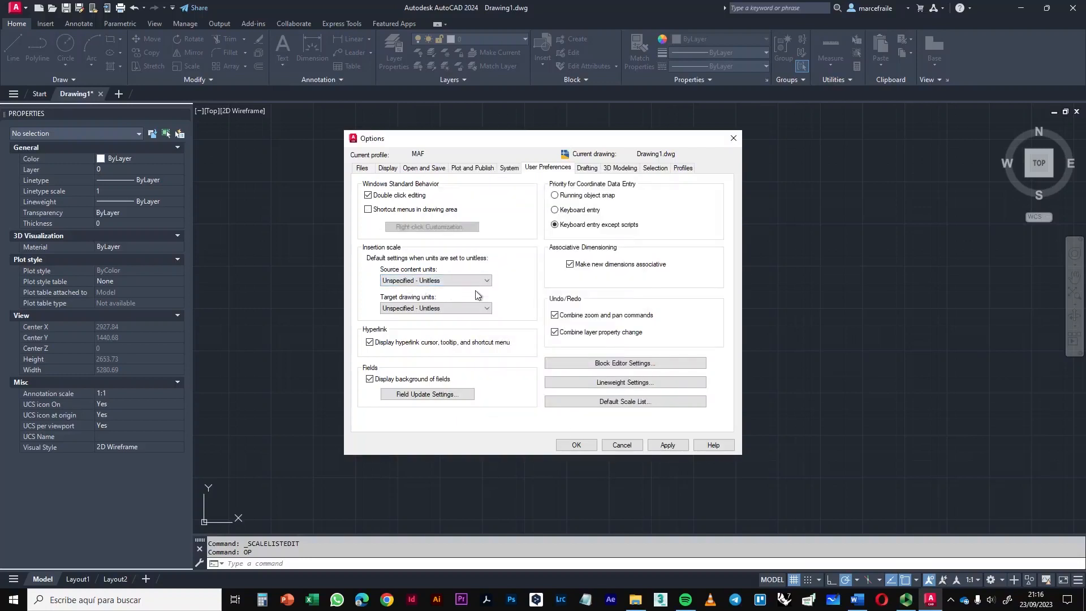
- Review the insertion scale units, the Drafting, 3D Modeling and Selection settings, and the list of available profiles
{"action": "left_click", "coordinate": [398, 280]}
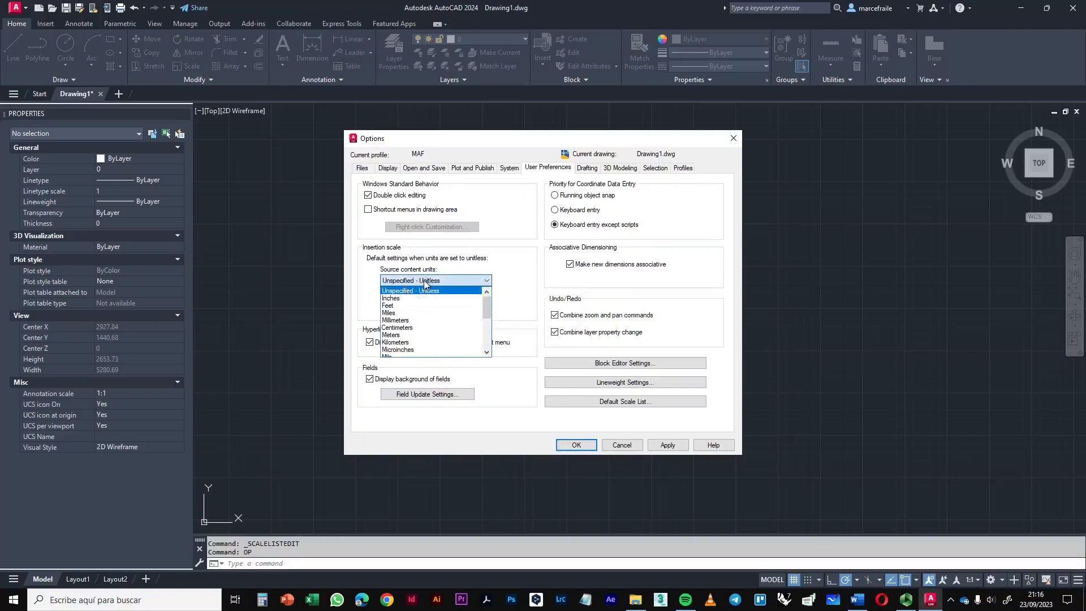
{"action": "left_click", "coordinate": [449, 270]}
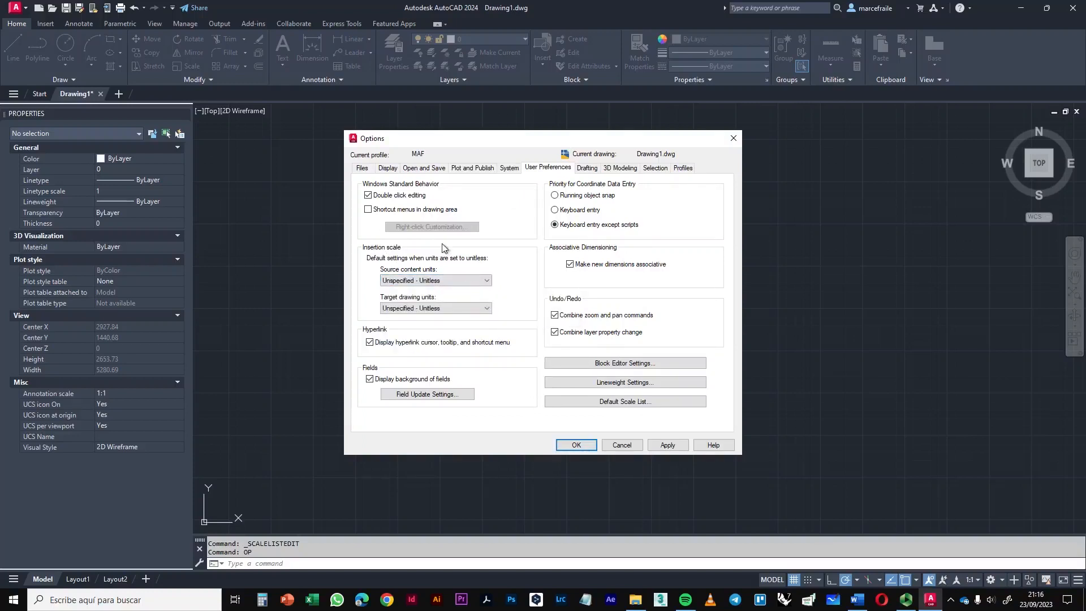
{"action": "left_click", "coordinate": [473, 311]}
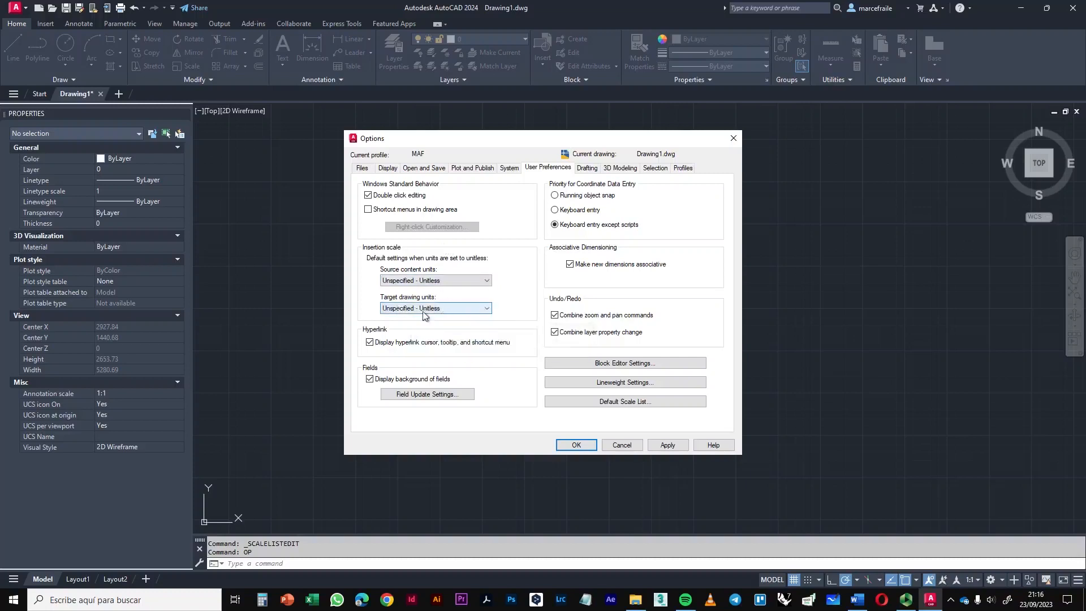
{"action": "left_click", "coordinate": [453, 309]}
{"action": "left_click", "coordinate": [453, 309]}
{"action": "left_click", "coordinate": [587, 168]}
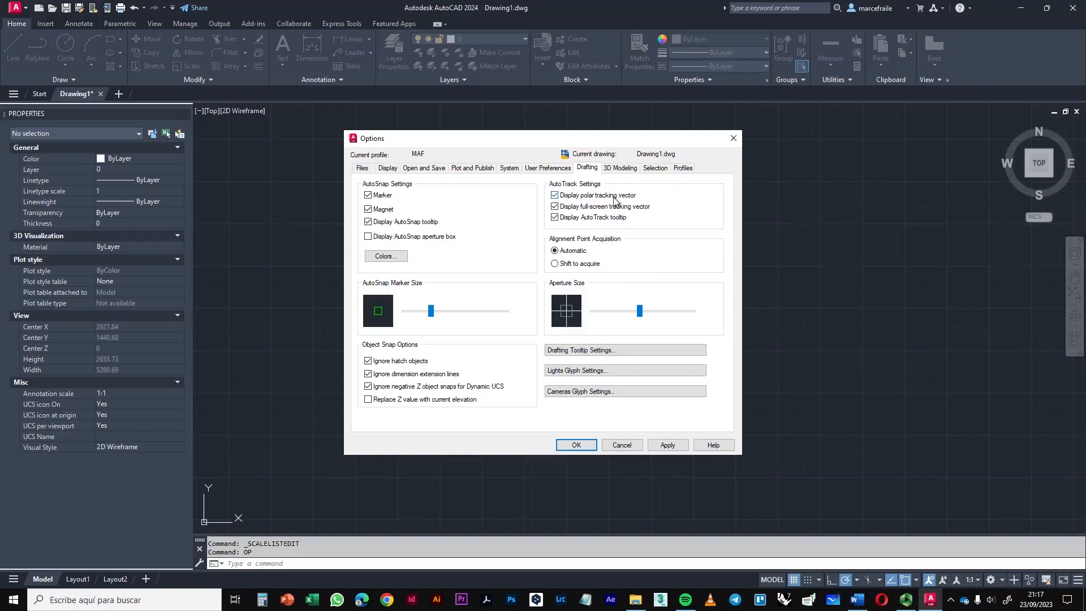
{"action": "left_click", "coordinate": [621, 168]}
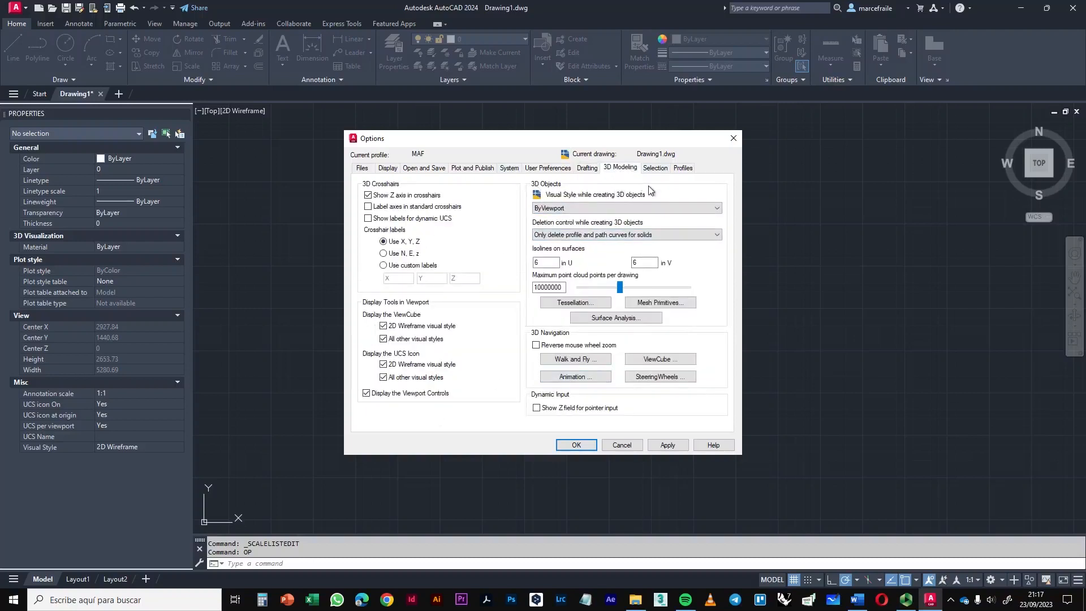
{"action": "left_click", "coordinate": [657, 169]}
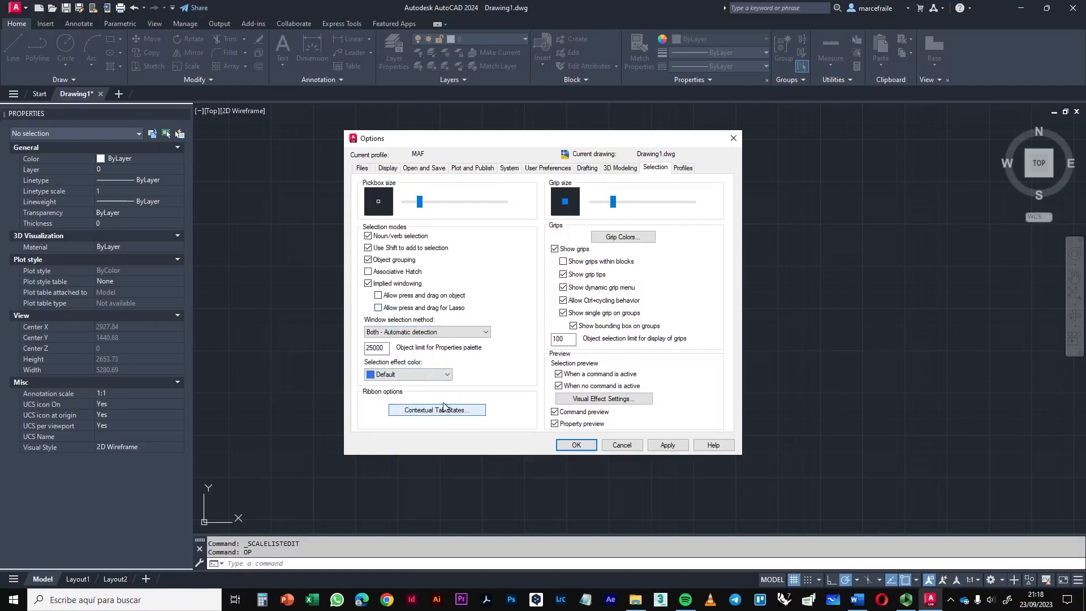
{"action": "left_click", "coordinate": [682, 169]}
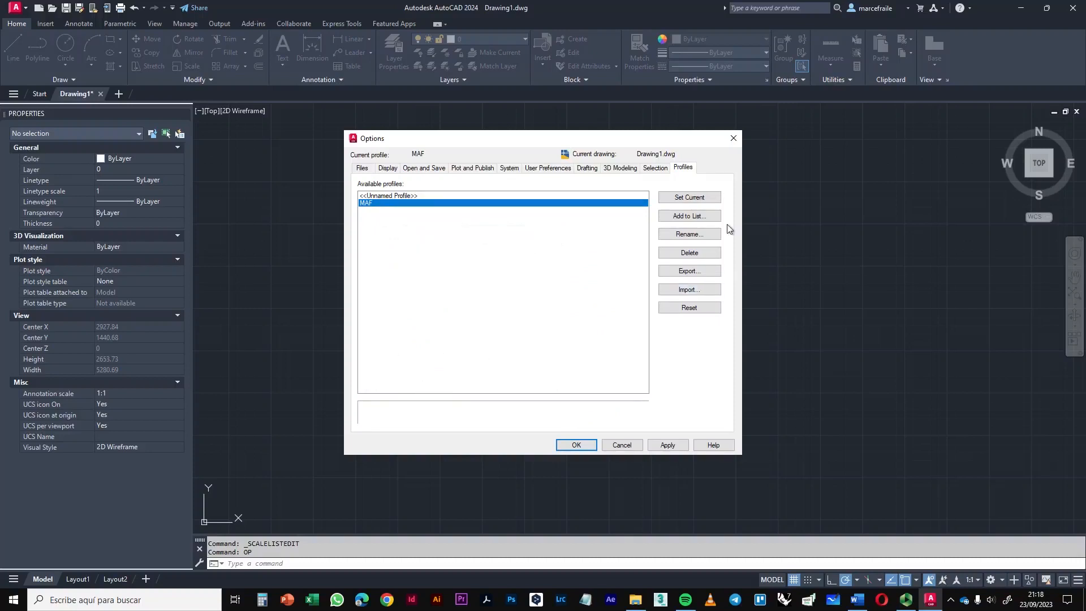
{"action": "left_click", "coordinate": [688, 217]}
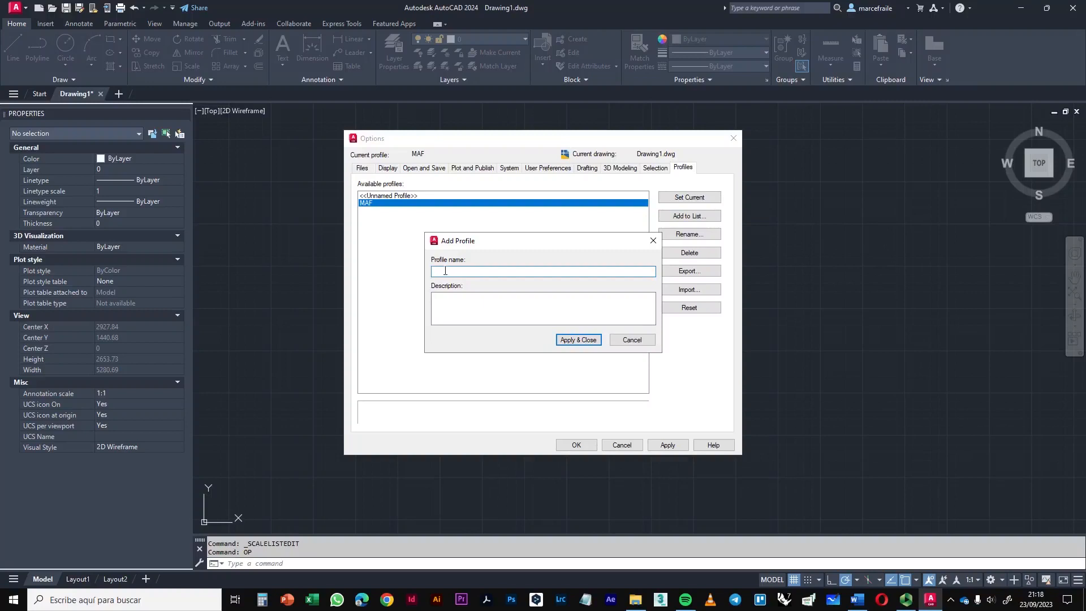
{"action": "type", "text": "nm"}
{"action": "key", "text": "ctrl+a"}
{"action": "type", "text": "Marcelo"}
{"action": "left_click", "coordinate": [633, 340]}
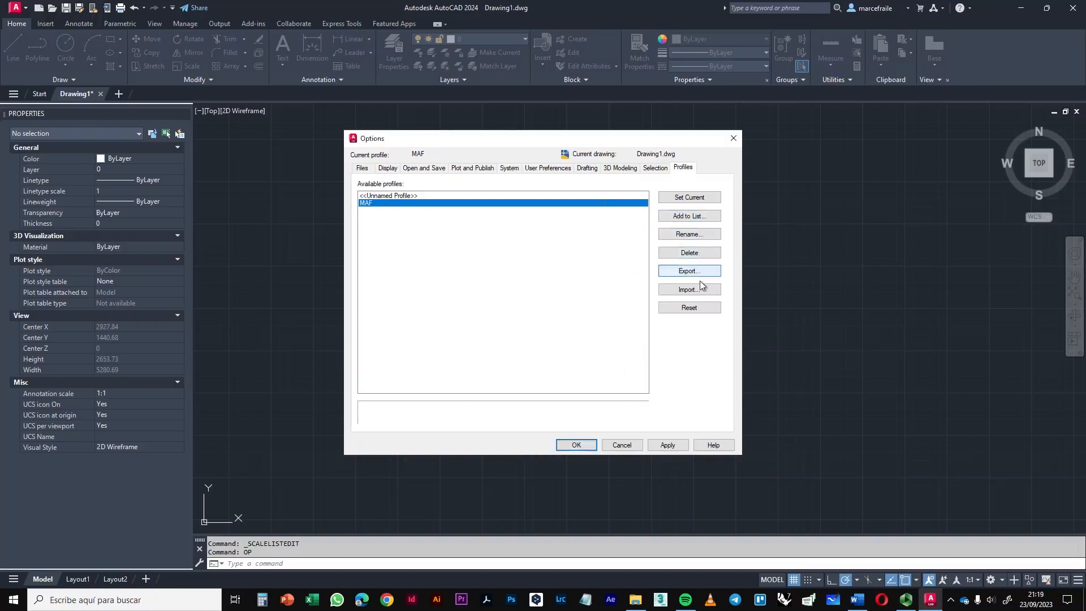
- Set the MAF profile as current and accept the program options
{"action": "left_click", "coordinate": [707, 197]}
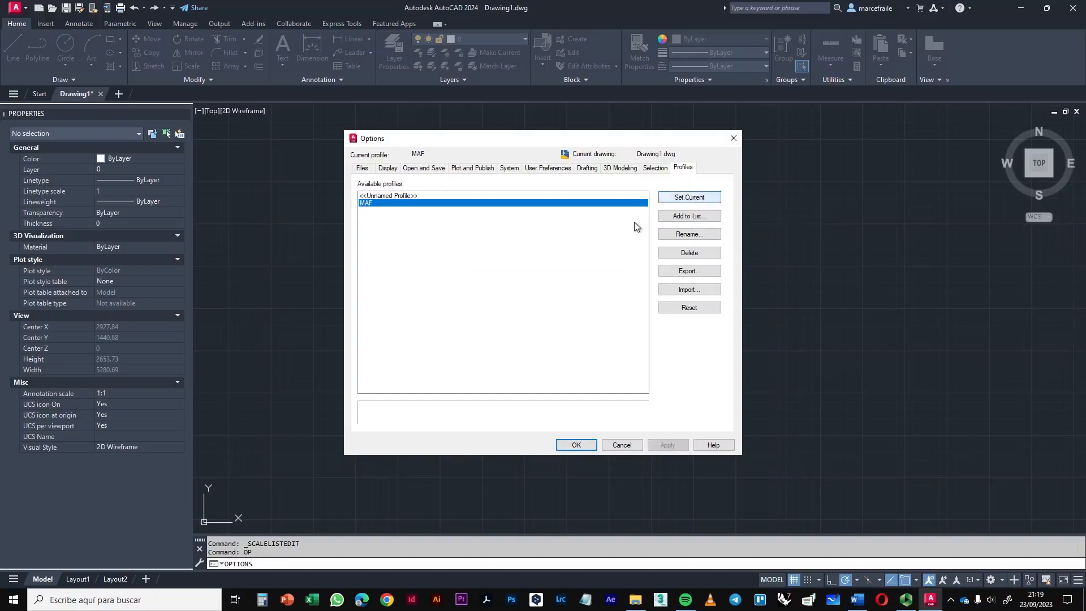
{"action": "left_click", "coordinate": [575, 446]}
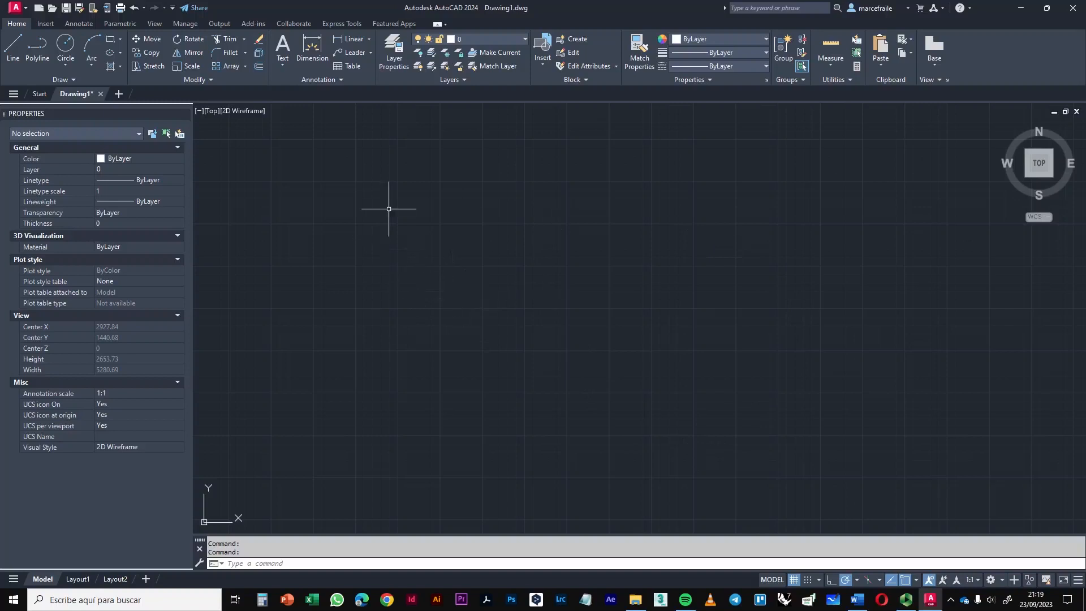
- Open and enlarge the Layer Properties Manager and create a layer named Carpinteria
{"action": "left_click", "coordinate": [394, 49]}
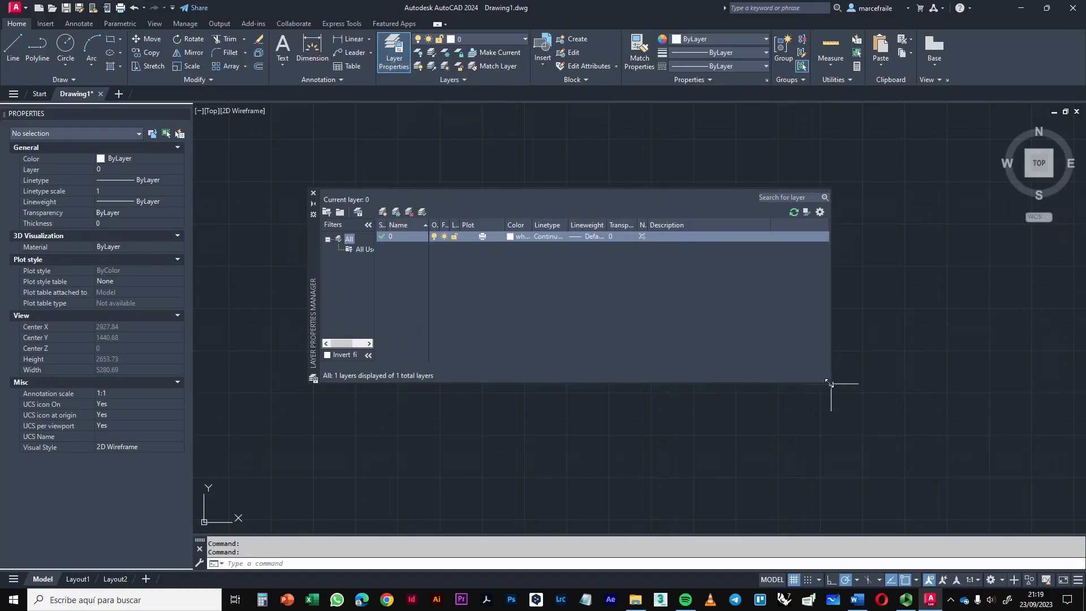
{"action": "left_click_drag", "start_coordinate": [832, 383], "coordinate": [911, 429]}
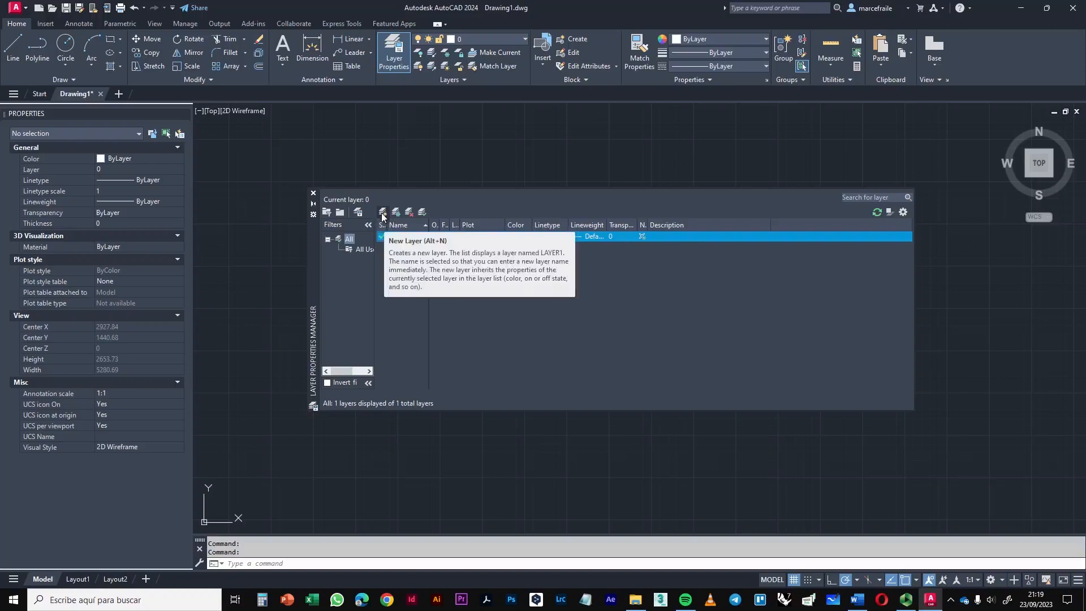
{"action": "key", "text": "alt"}
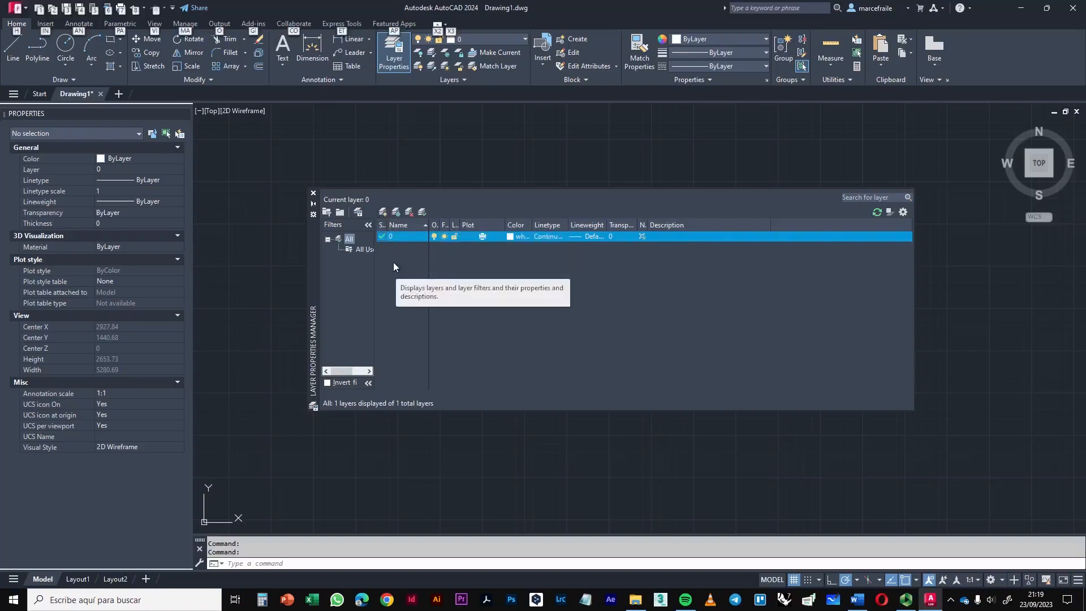
{"action": "key", "text": "alt+n"}
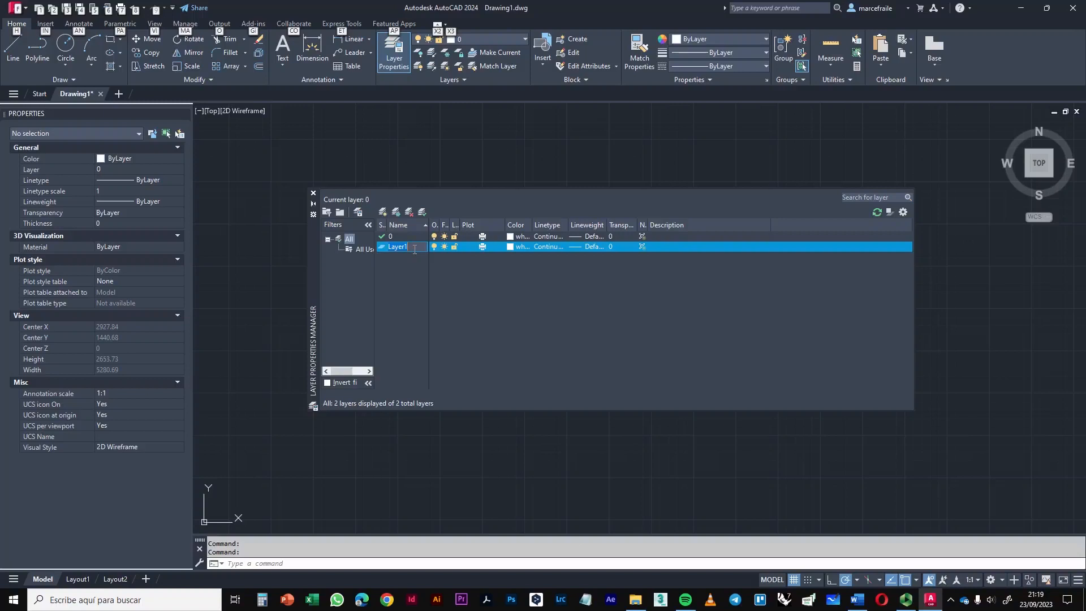
{"action": "key", "text": "c"}
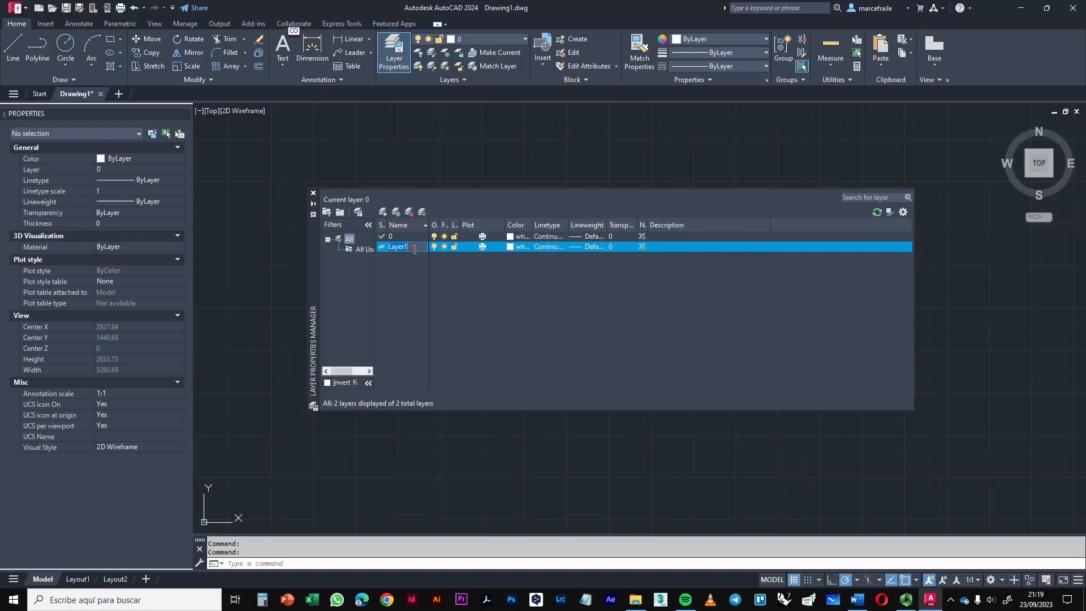
{"action": "type", "text": "Carpinteria"}
{"action": "key", "text": "Return"}
- Add two more layers named Sanitario and Mobiliario
{"action": "key", "text": "Return"}
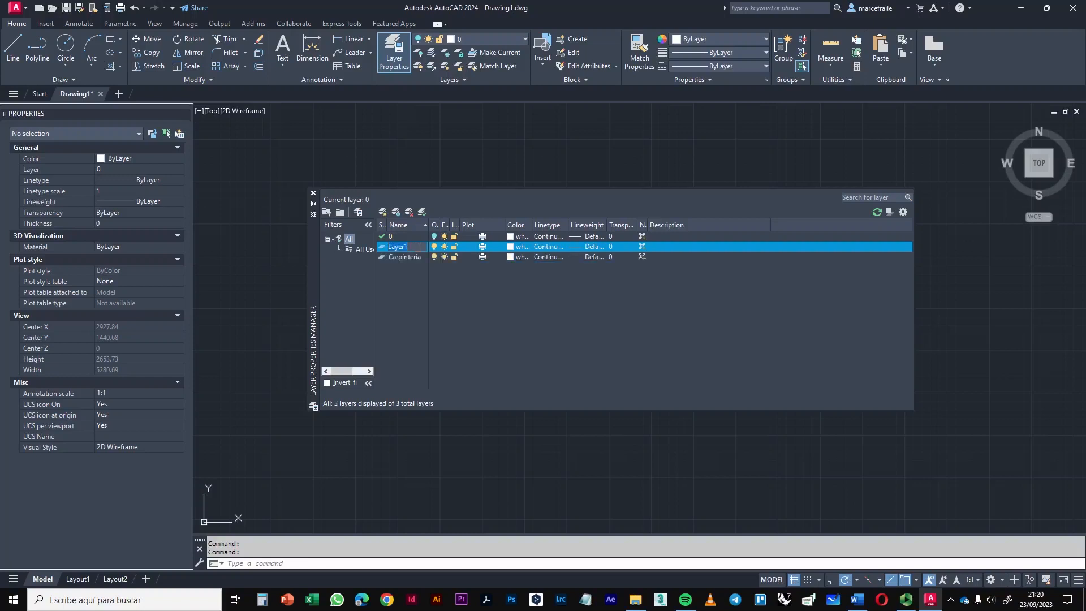
{"action": "type", "text": "Sanitario"}
{"action": "key", "text": "Return"}
{"action": "key", "text": "Return"}
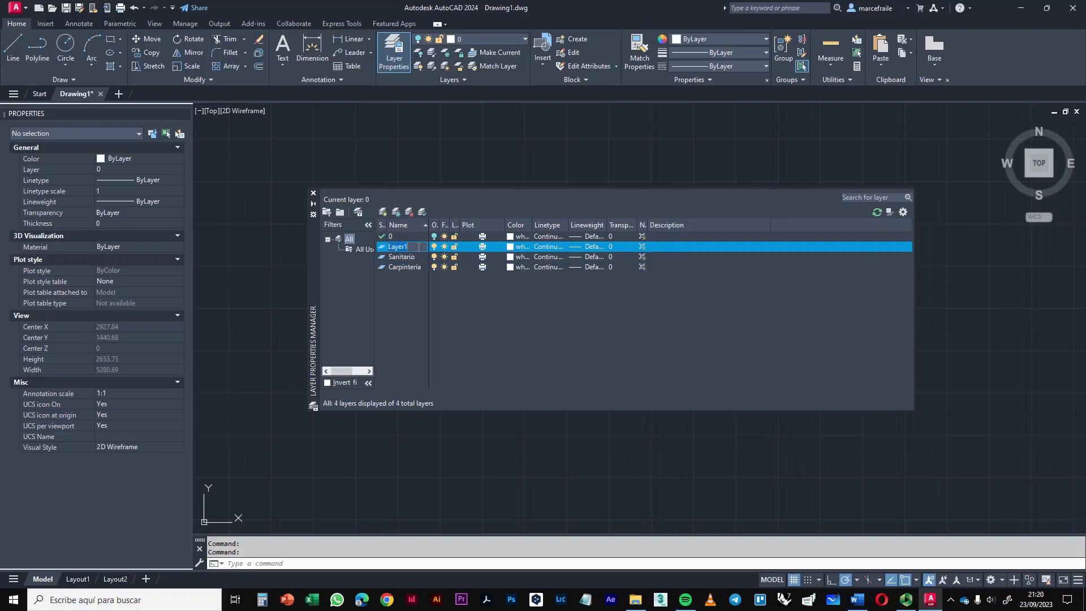
{"action": "type", "text": "Mobiliario"}
{"action": "key", "text": "Return"}
- Add the layers Proyección and Auxiliar to the layer list
{"action": "key", "text": "Return"}
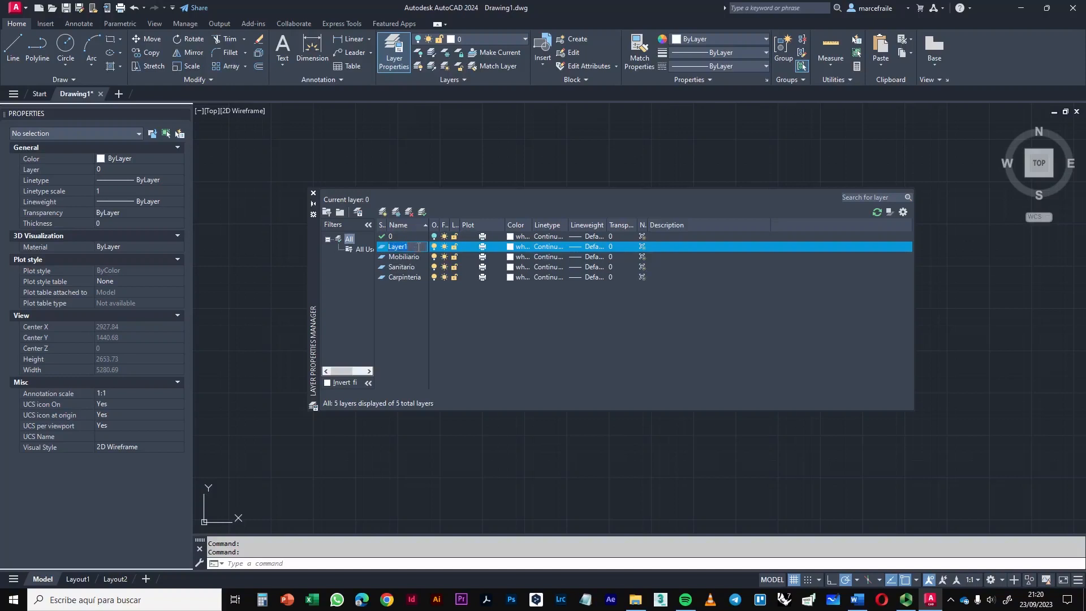
{"action": "type", "text": "C"}
{"action": "key", "text": "BackSpace"}
{"action": "type", "text": "Proyectción"}
{"action": "key", "text": "comma"}
{"action": "type", "text": "Ayu"}
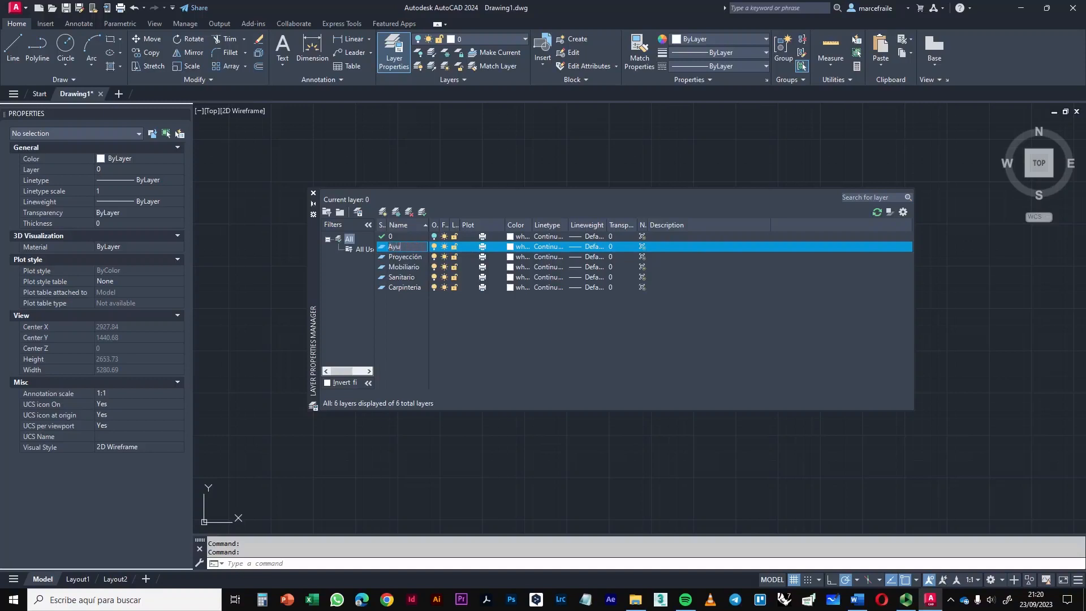
{"action": "type", "text": "iliar"}
- Create one more layer named Secciónes
{"action": "key", "text": "comma"}
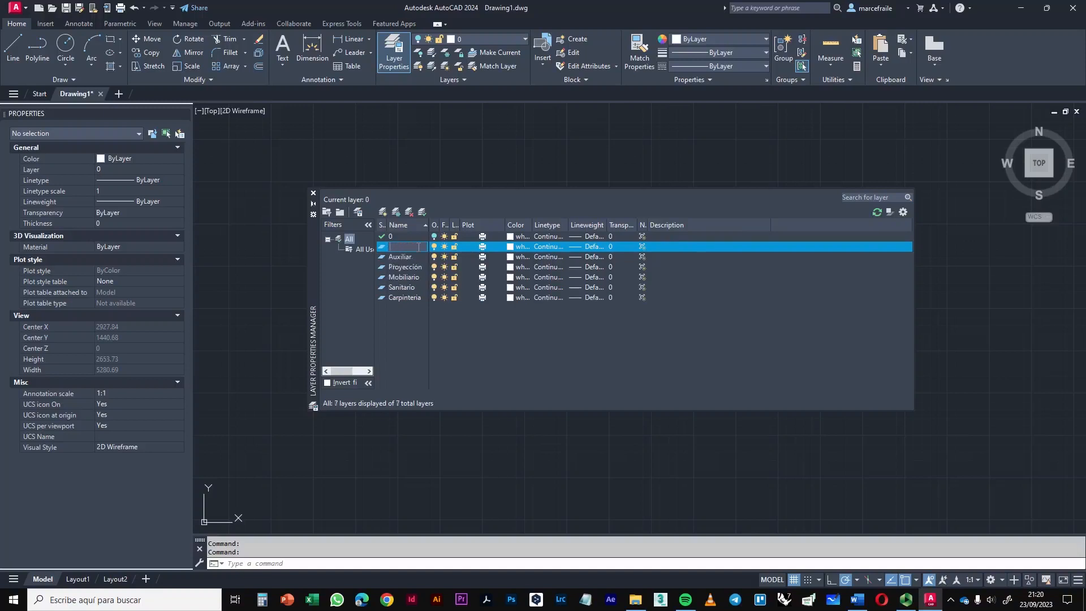
{"action": "type", "text": "Secciónes"}
{"action": "key", "text": "Return"}
- Set the Secciónes layer's color to red and the Auxiliar layer's color to magenta
{"action": "left_click", "coordinate": [511, 247]}
{"action": "key", "text": "Escape"}
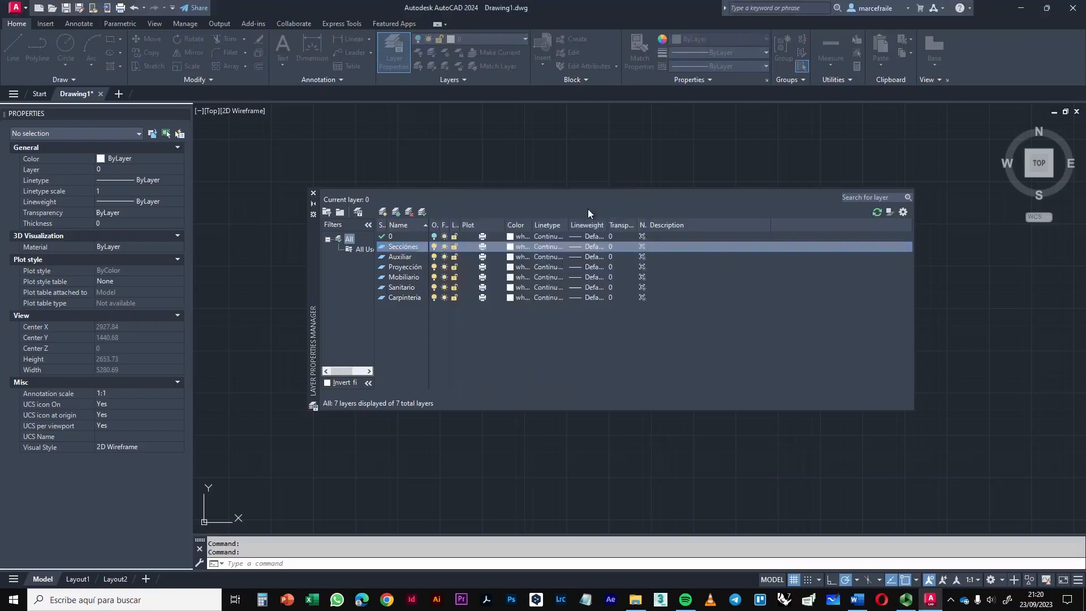
{"action": "left_click", "coordinate": [510, 247]}
{"action": "left_click", "coordinate": [457, 326]}
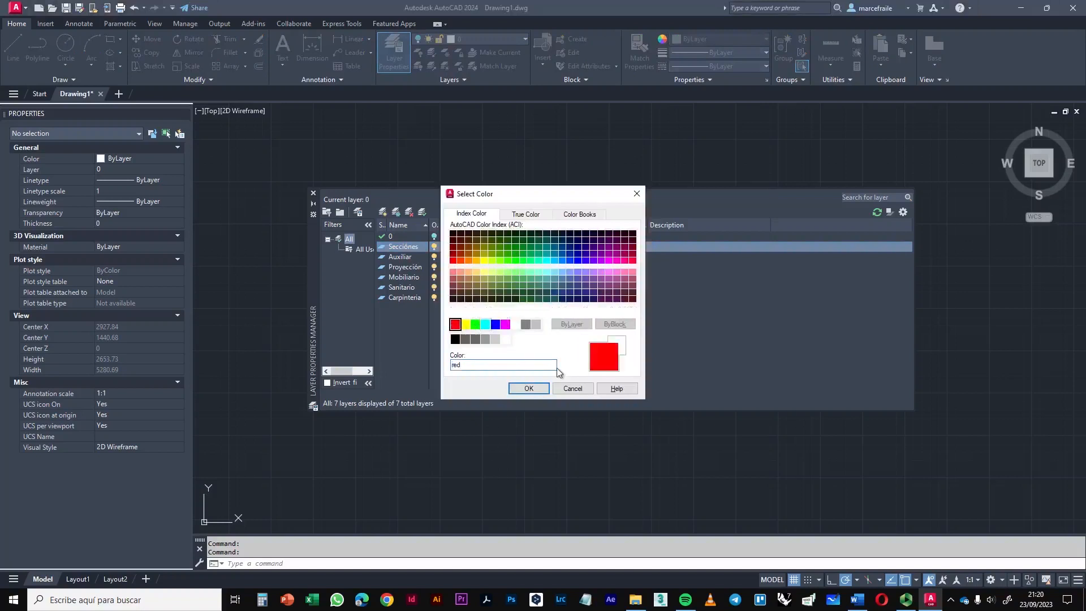
{"action": "left_click", "coordinate": [528, 387]}
{"action": "left_click", "coordinate": [509, 257]}
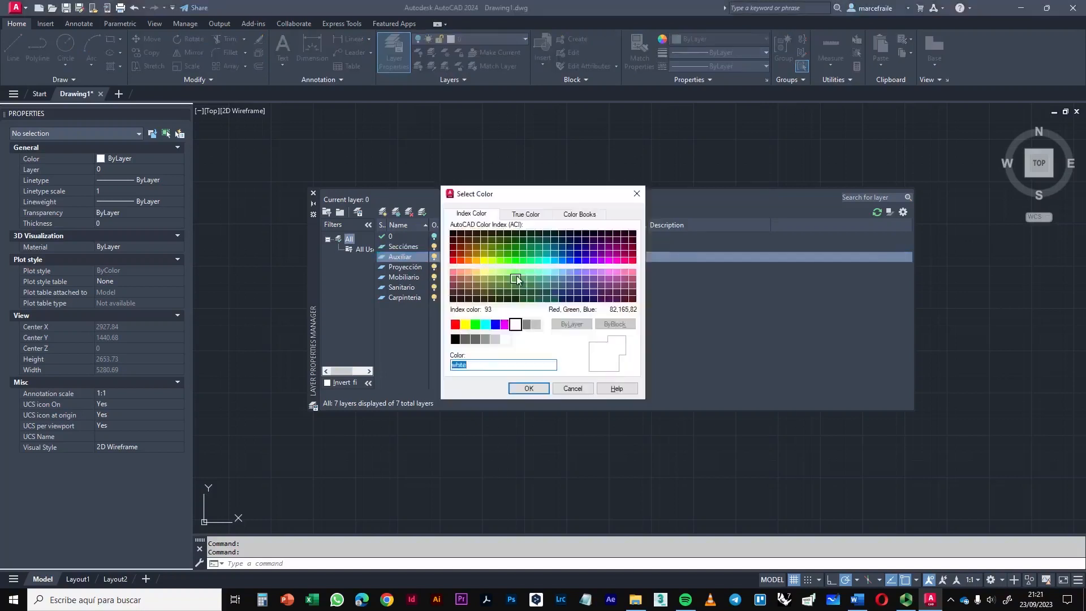
{"action": "left_click", "coordinate": [505, 324]}
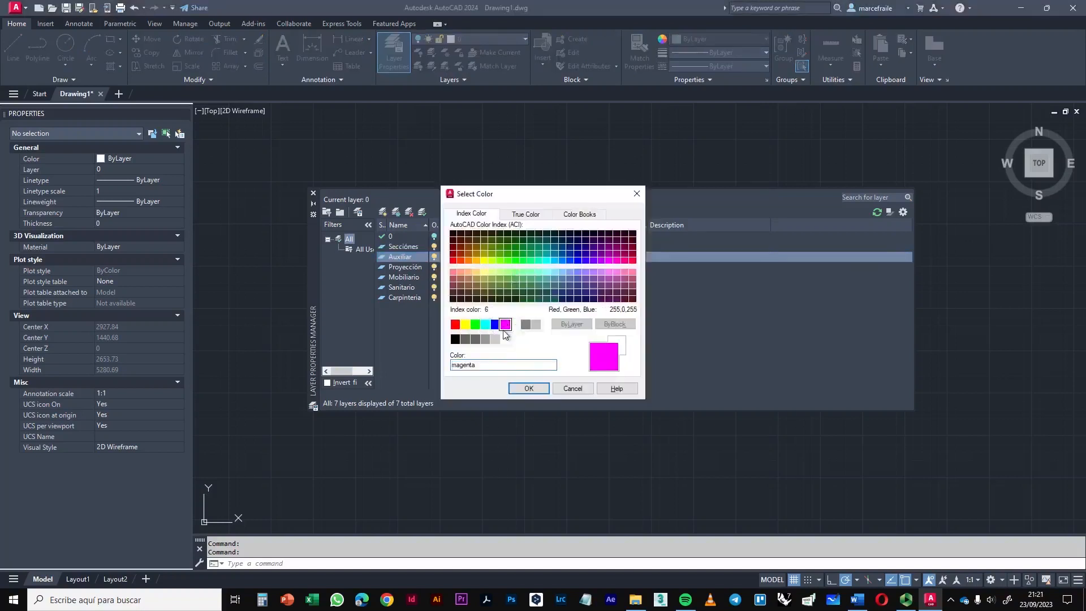
{"action": "left_click", "coordinate": [526, 388]}
- Set the Proyección layer's color to cyan and the Mobiliario layer's color to green
{"action": "left_click", "coordinate": [508, 267]}
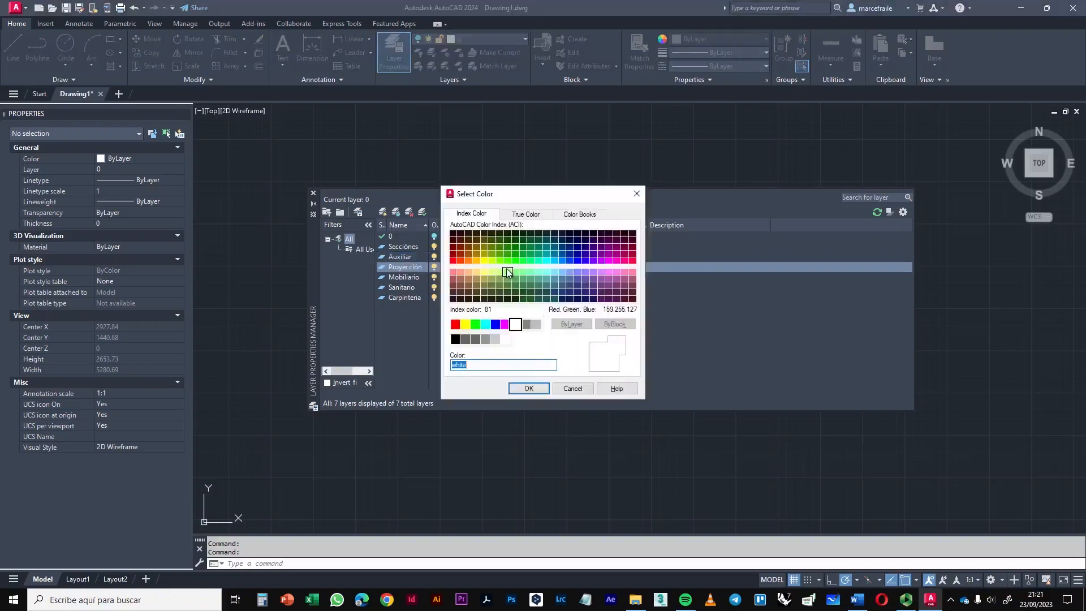
{"action": "left_click", "coordinate": [485, 324]}
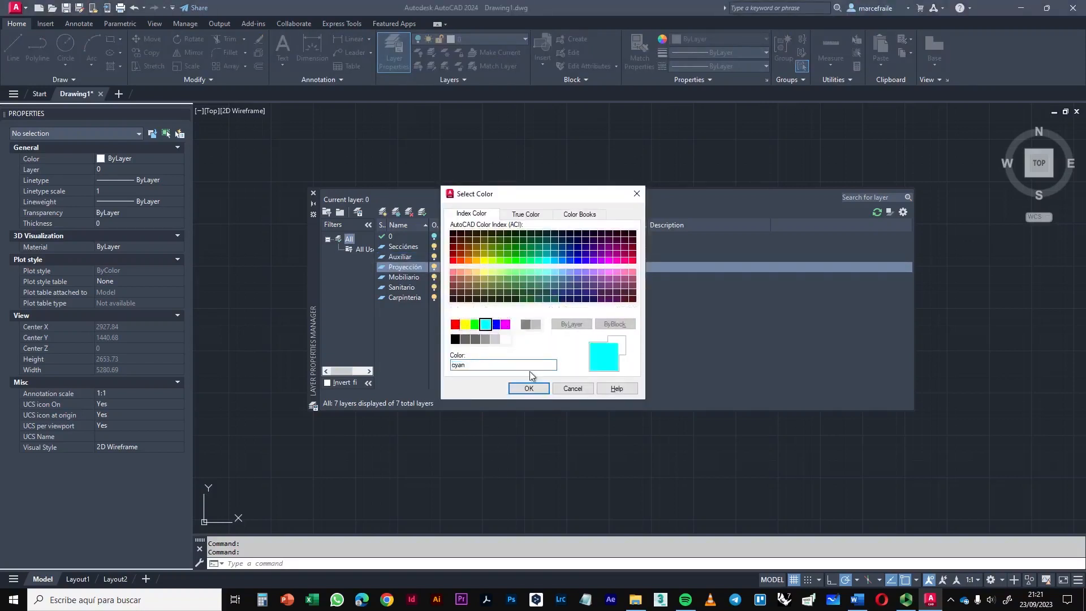
{"action": "left_click", "coordinate": [528, 388]}
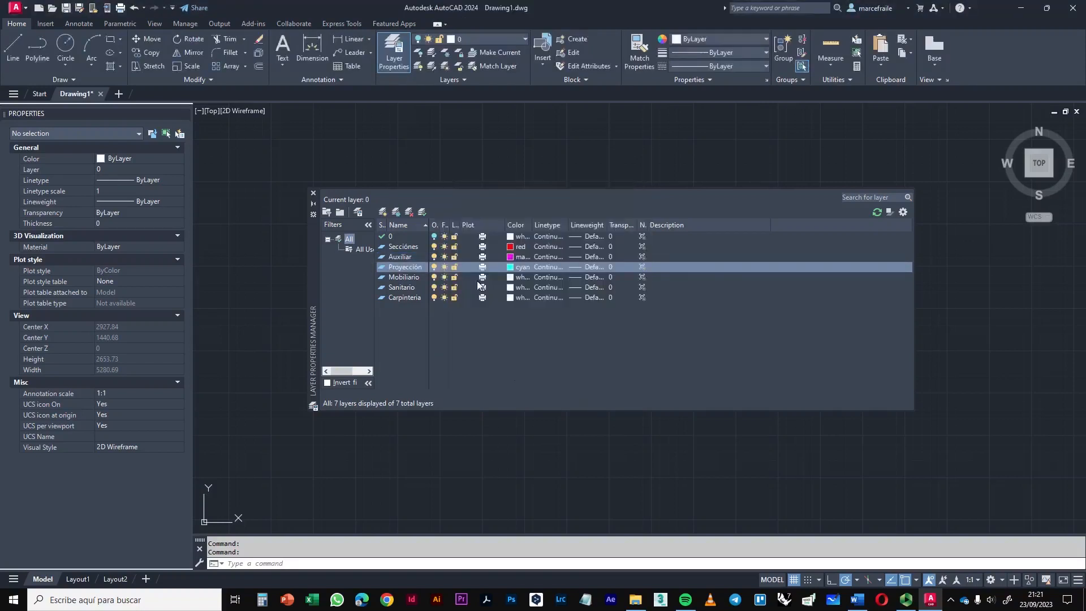
{"action": "left_click", "coordinate": [510, 278]}
{"action": "left_click", "coordinate": [475, 324]}
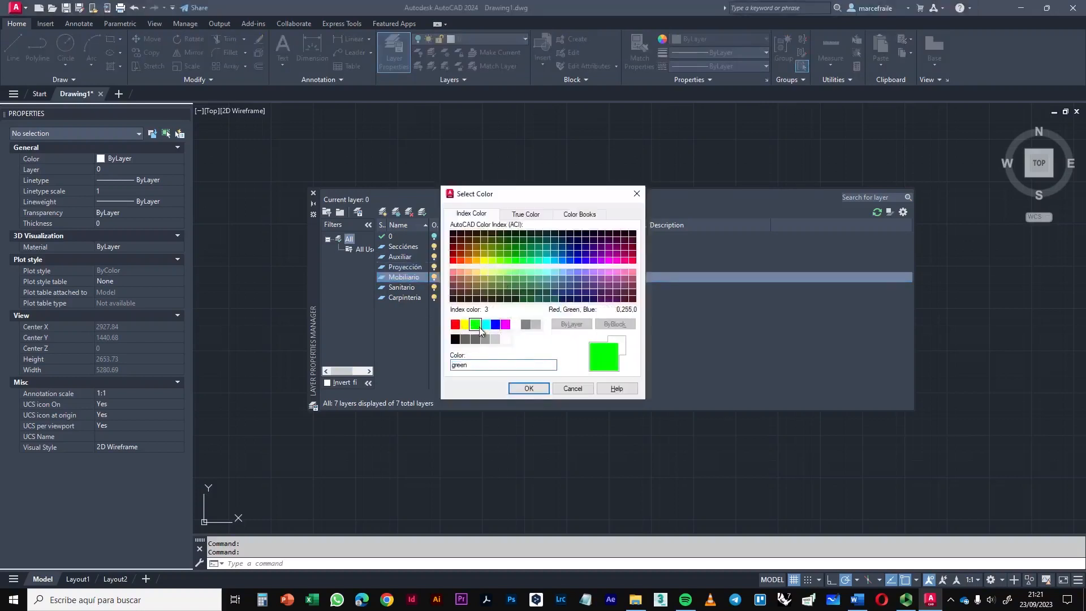
{"action": "left_click", "coordinate": [531, 389]}
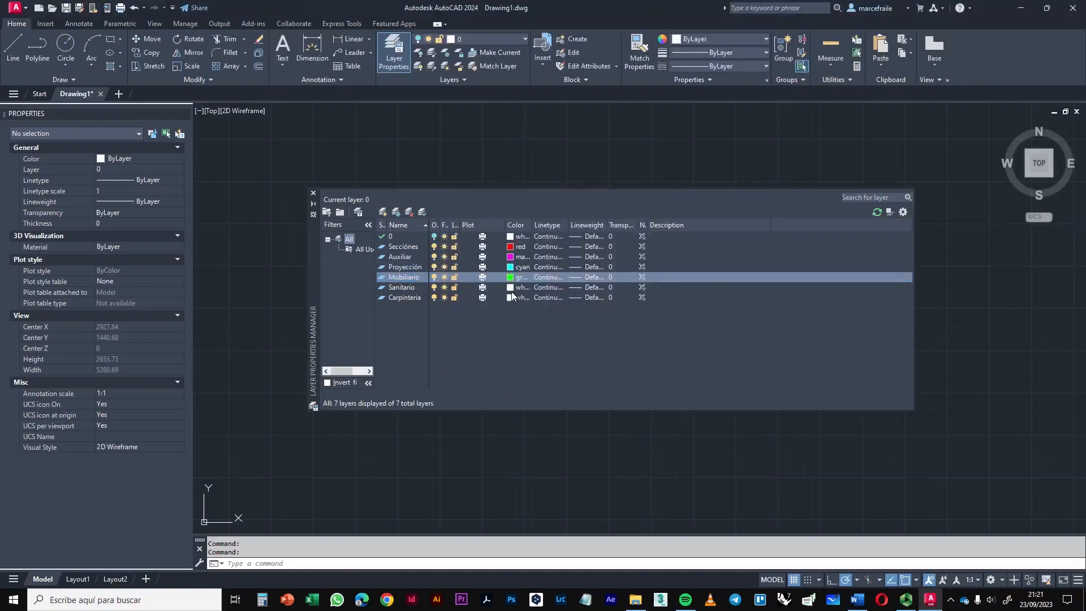
- Set the Sanitario layer's color to blue and the Carpinteria layer's color to yellow
{"action": "left_click", "coordinate": [510, 287]}
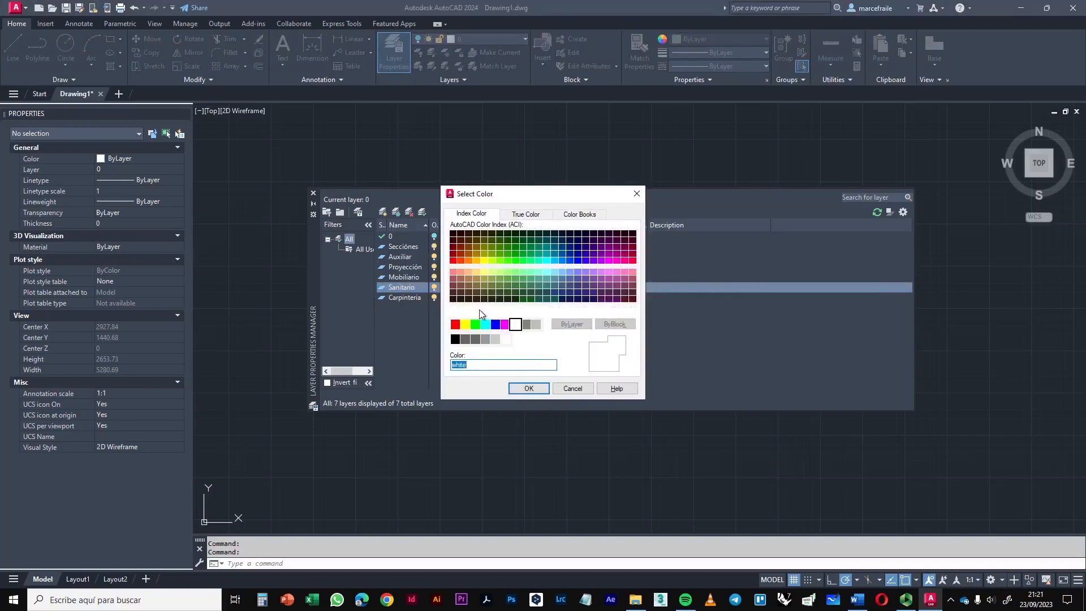
{"action": "left_click", "coordinate": [495, 324]}
{"action": "left_click", "coordinate": [529, 388]}
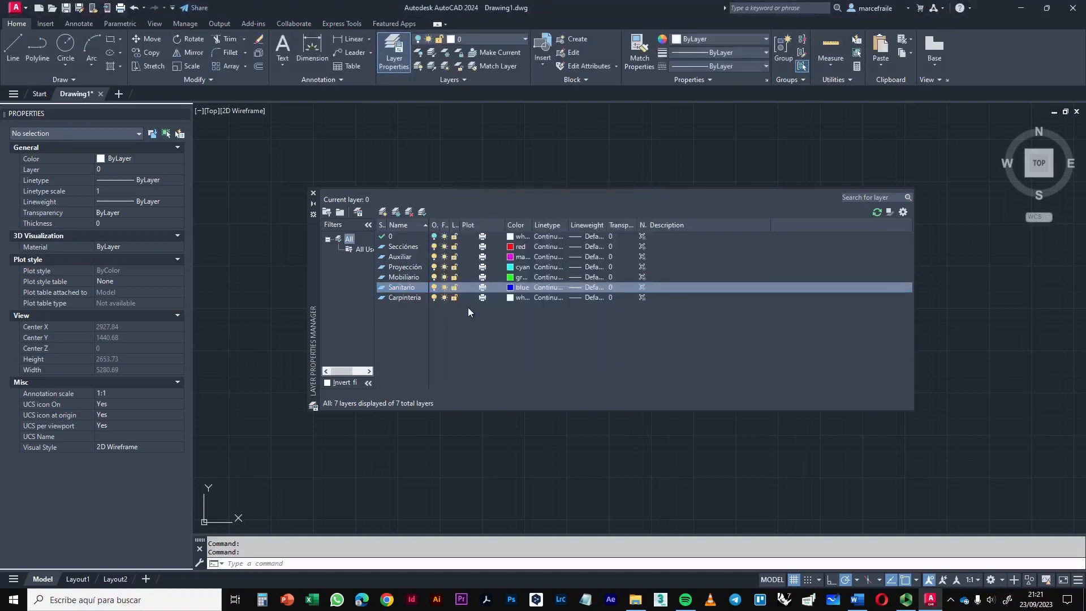
{"action": "left_click", "coordinate": [511, 298]}
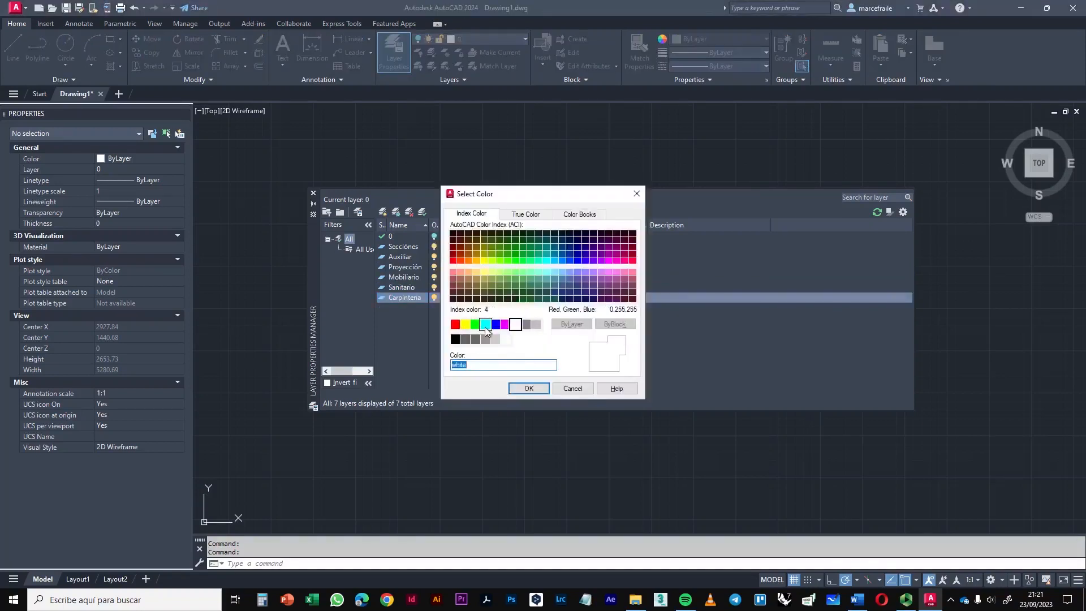
{"action": "left_click", "coordinate": [465, 324]}
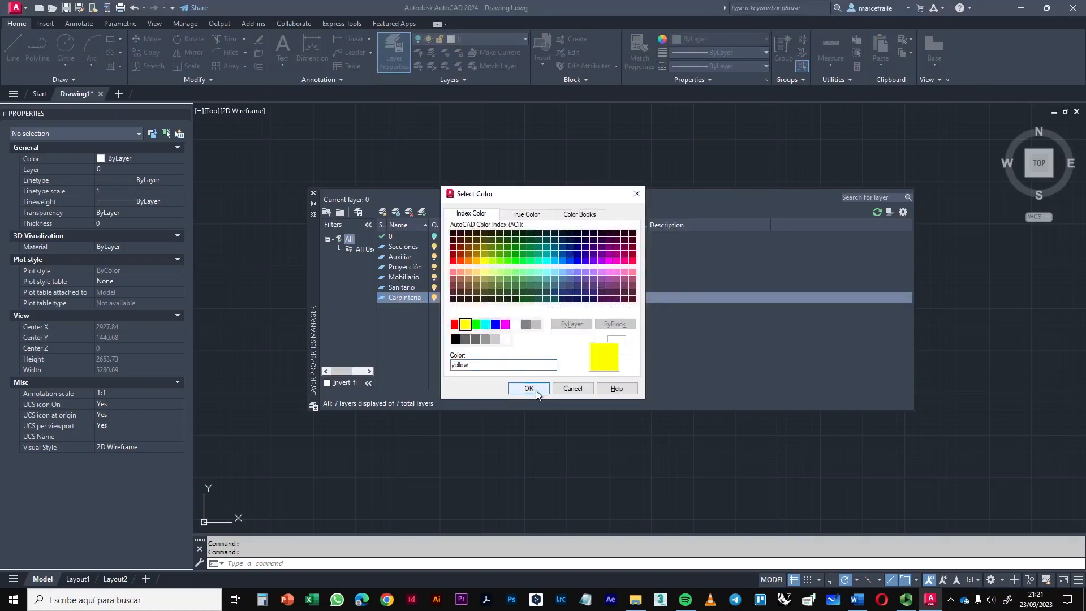
{"action": "left_click", "coordinate": [530, 391]}
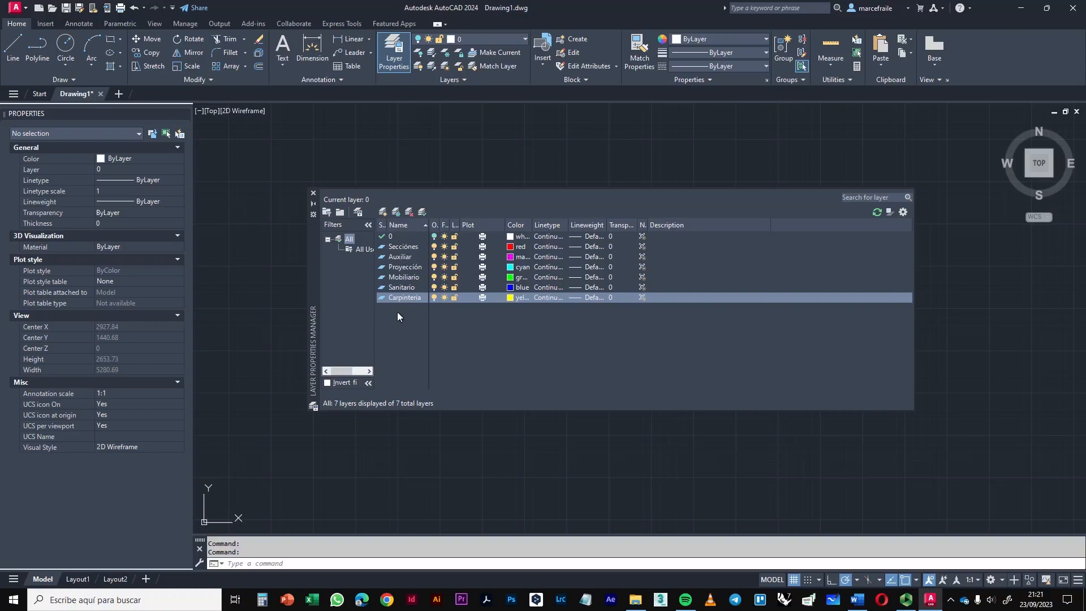
- Widen the Linetype column and load the JIS_02_2.0 linetype from acadiso.lin for the Proyección layer
{"action": "left_click_drag", "start_coordinate": [568, 225], "coordinate": [600, 225]}
{"action": "left_click", "coordinate": [403, 267]}
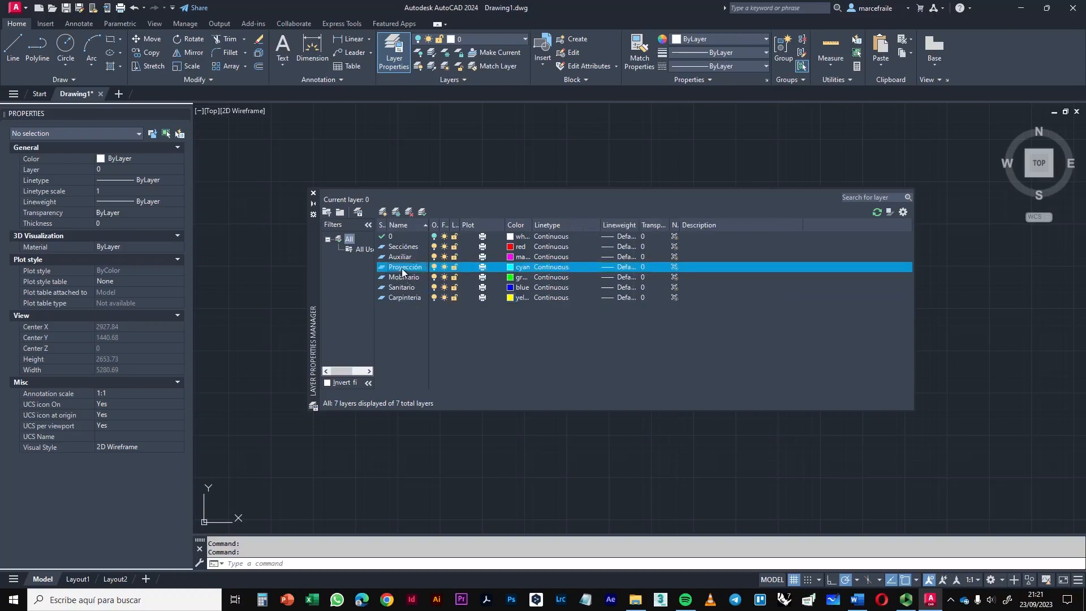
{"action": "left_click", "coordinate": [560, 267]}
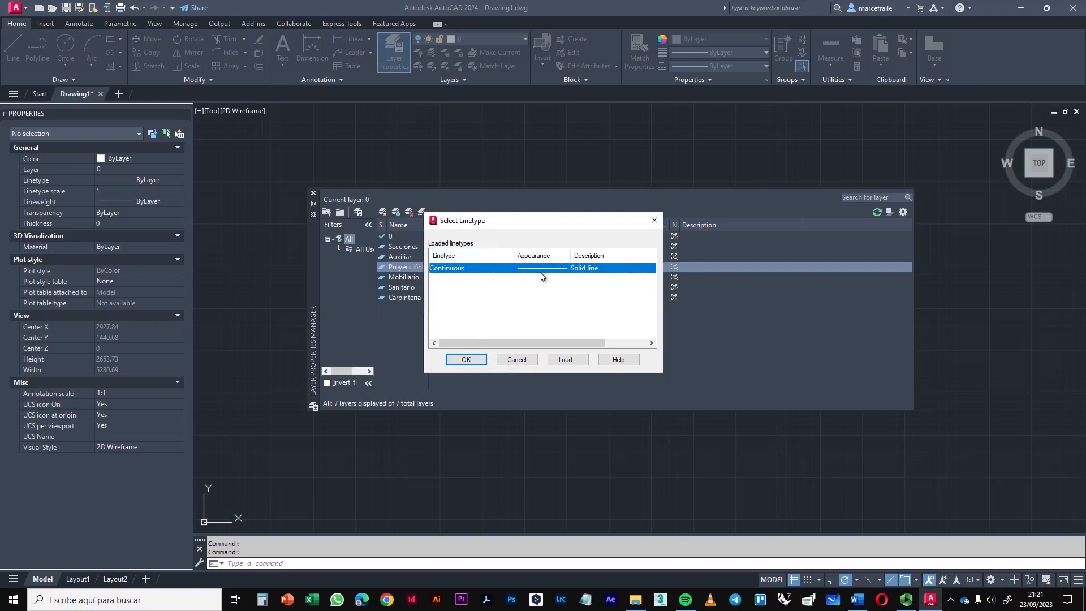
{"action": "left_click", "coordinate": [568, 359]}
{"action": "scroll", "coordinate": [498, 288], "scroll_direction": "down", "scroll_amount": 3}
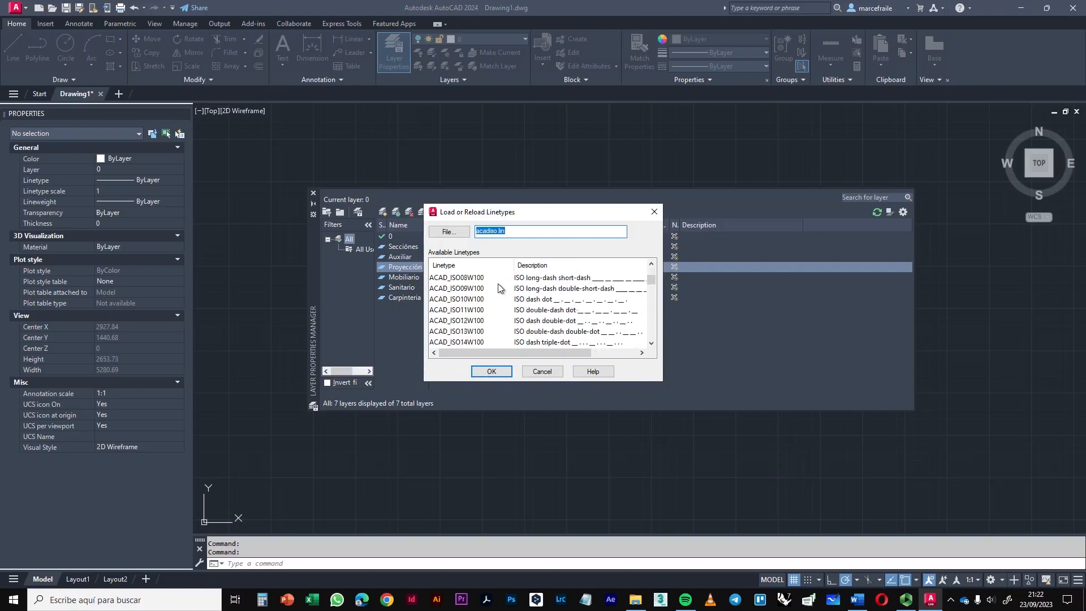
{"action": "scroll", "coordinate": [498, 289], "scroll_direction": "down", "scroll_amount": 4}
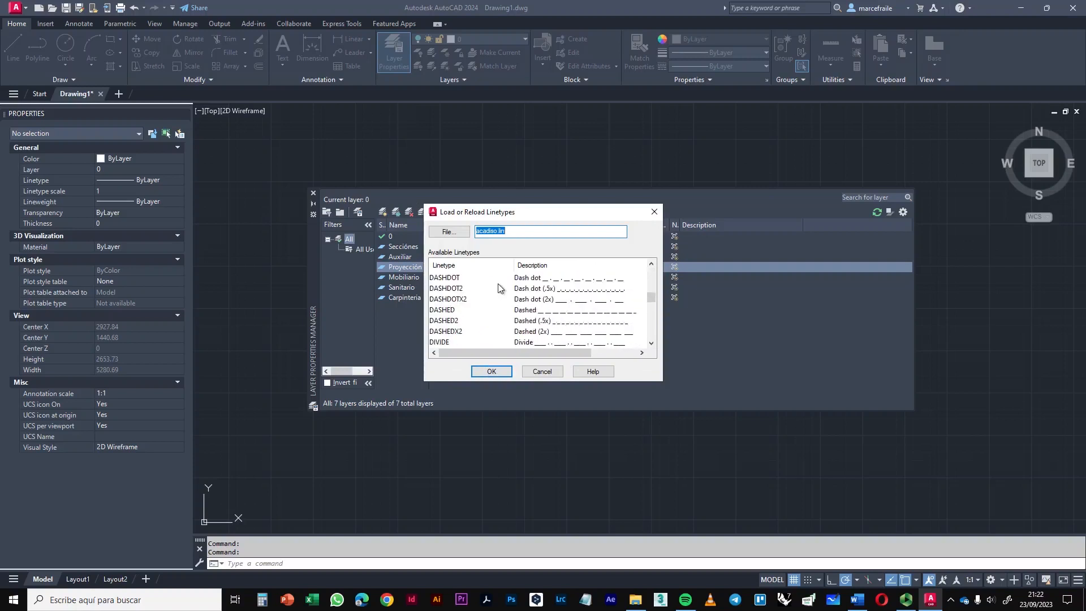
{"action": "scroll", "coordinate": [499, 289], "scroll_direction": "down", "scroll_amount": 4}
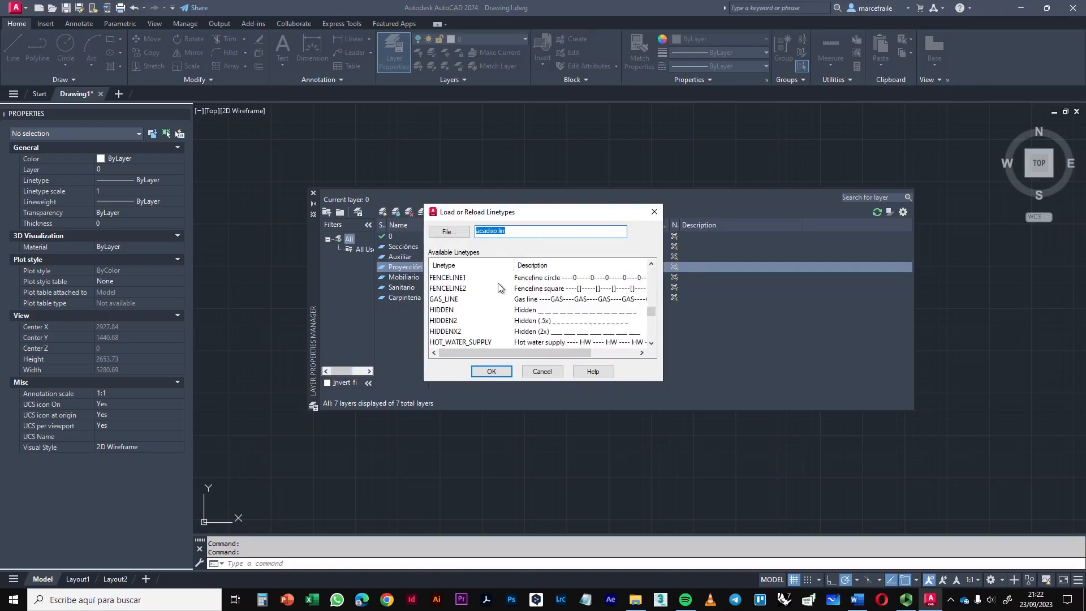
{"action": "scroll", "coordinate": [498, 288], "scroll_direction": "down", "scroll_amount": 3}
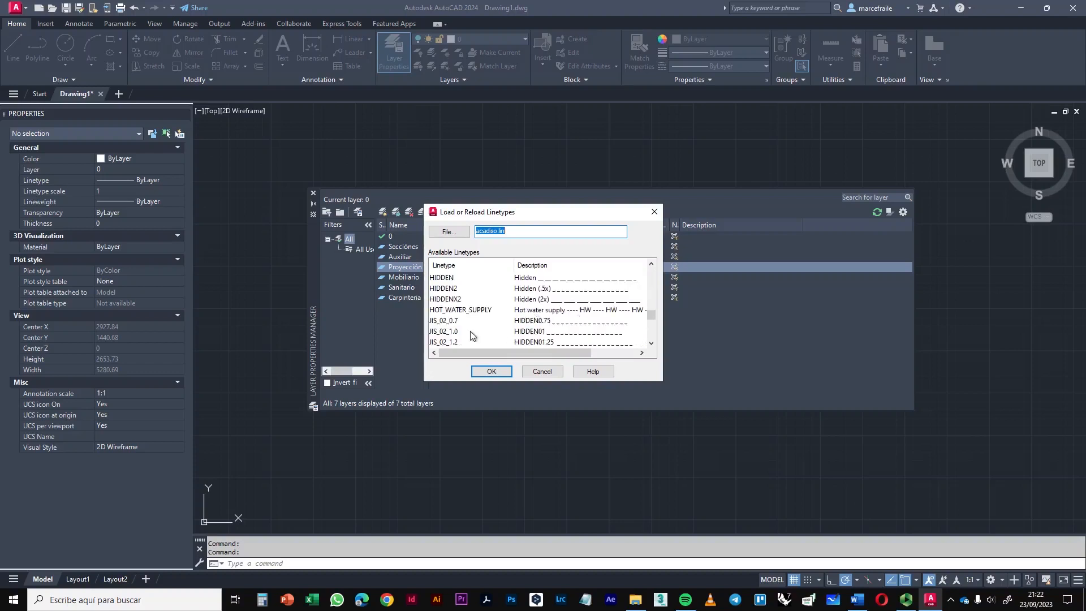
{"action": "scroll", "coordinate": [470, 331], "scroll_direction": "down", "scroll_amount": 1}
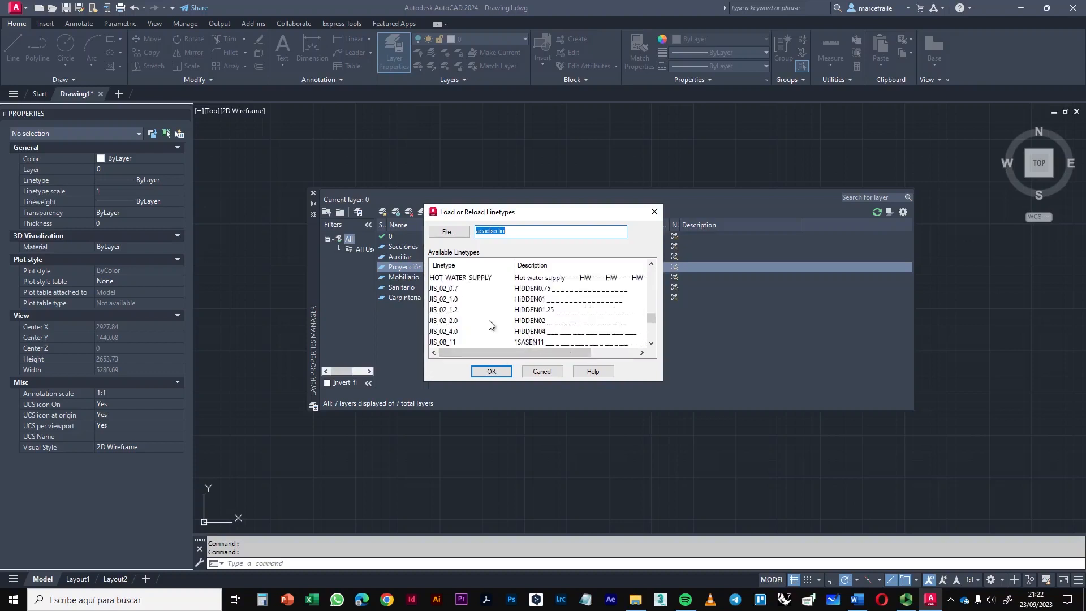
{"action": "left_click", "coordinate": [446, 321]}
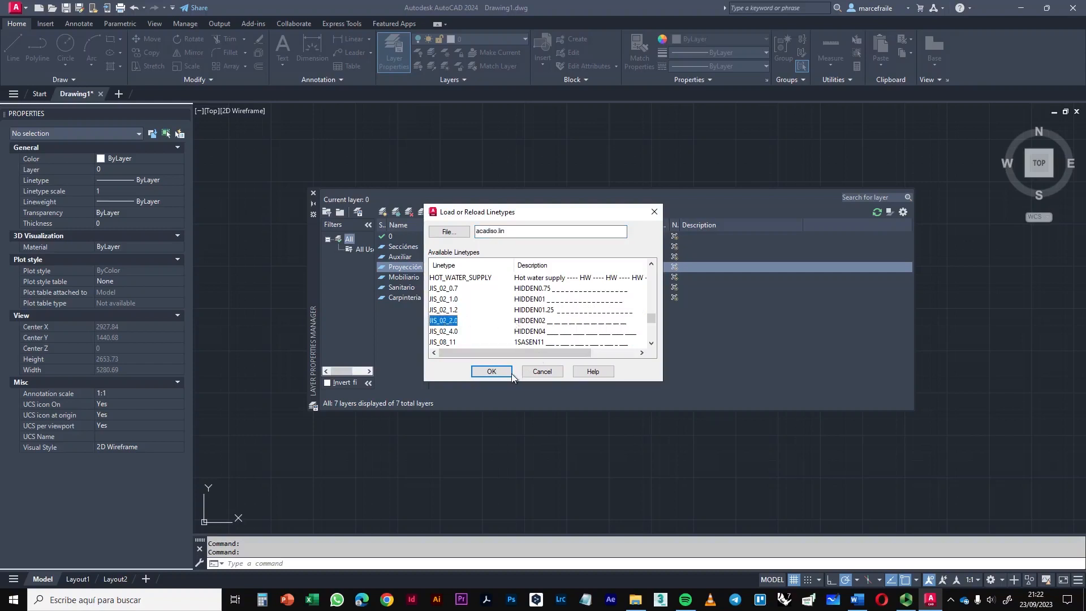
{"action": "left_click", "coordinate": [491, 371]}
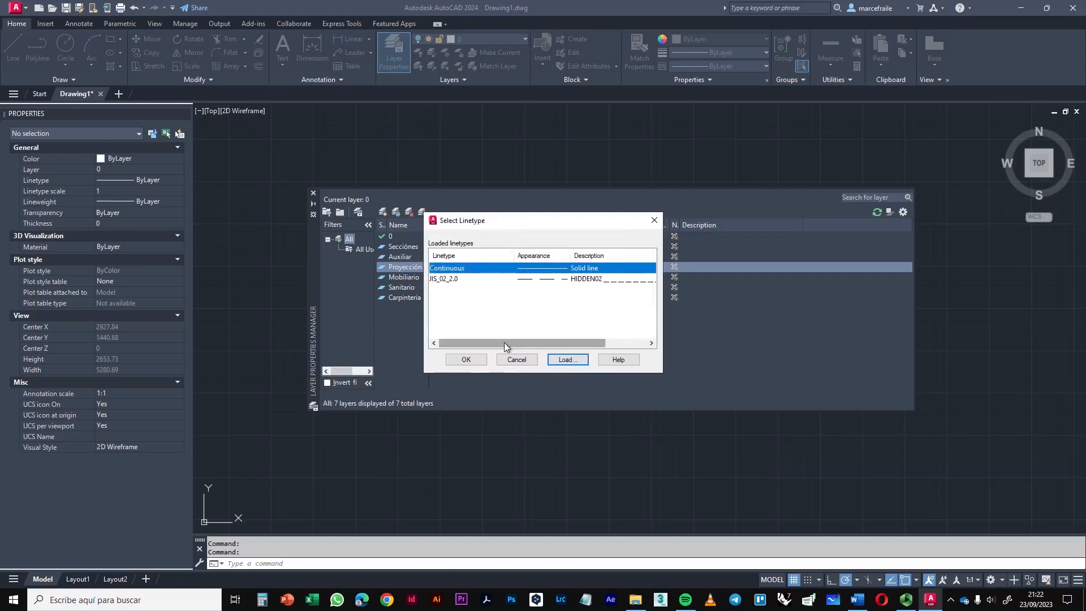
- Assign the JIS_02_2.0 linetype to the Proyección layer and close the Layer Properties Manager
{"action": "left_click", "coordinate": [451, 280]}
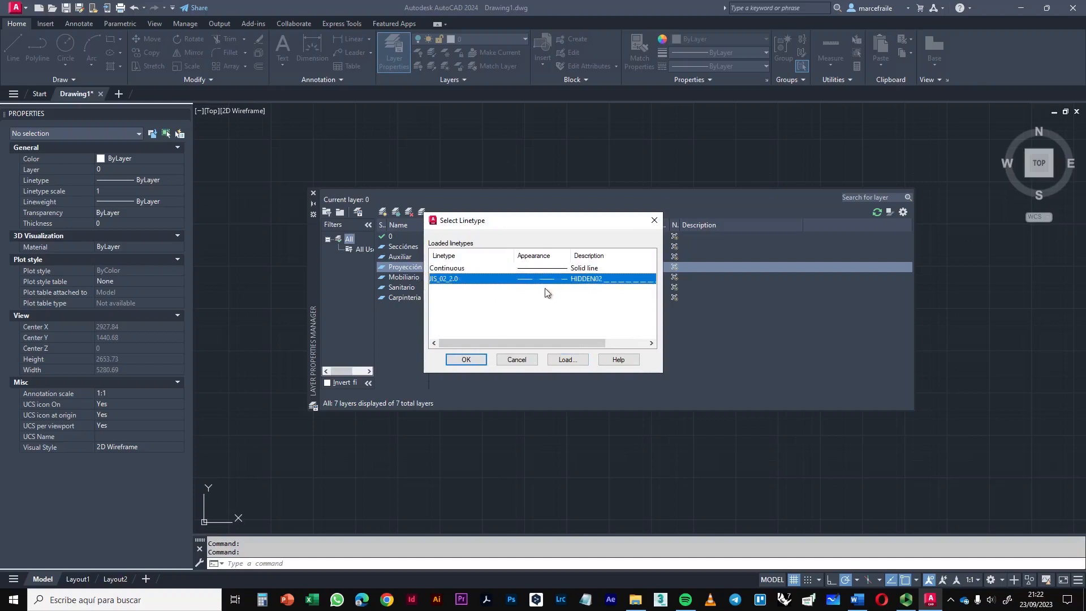
{"action": "left_click", "coordinate": [473, 359]}
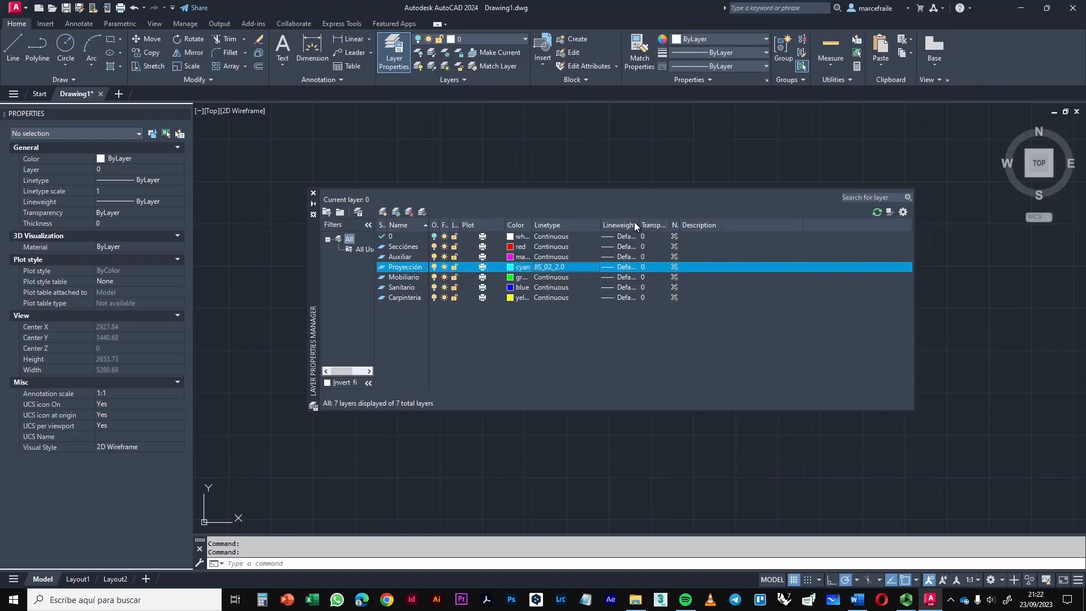
{"action": "left_click_drag", "start_coordinate": [679, 225], "coordinate": [680, 225]}
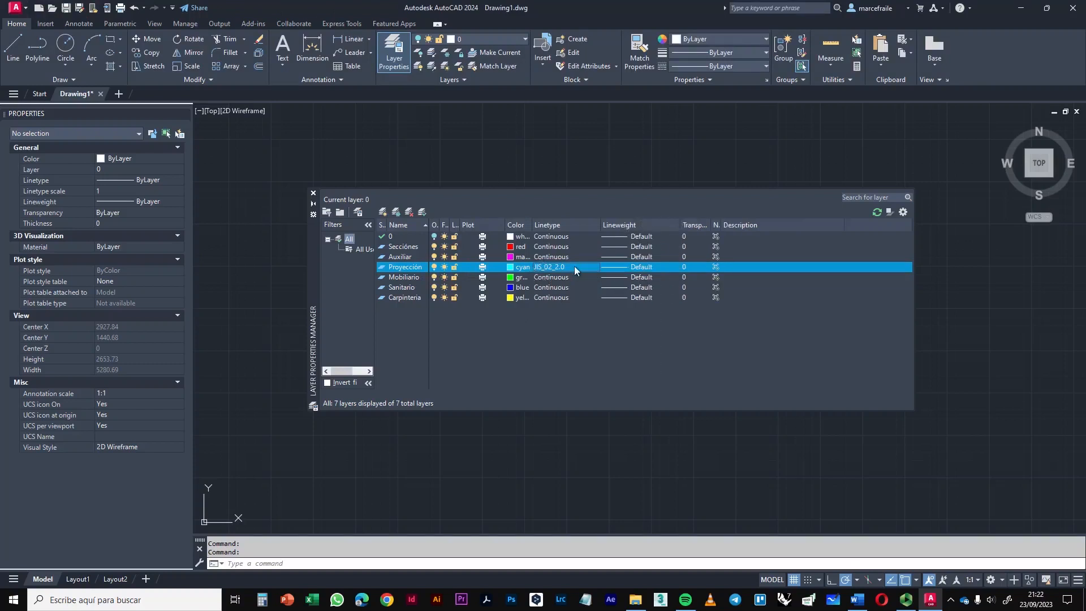
{"action": "left_click", "coordinate": [313, 193]}
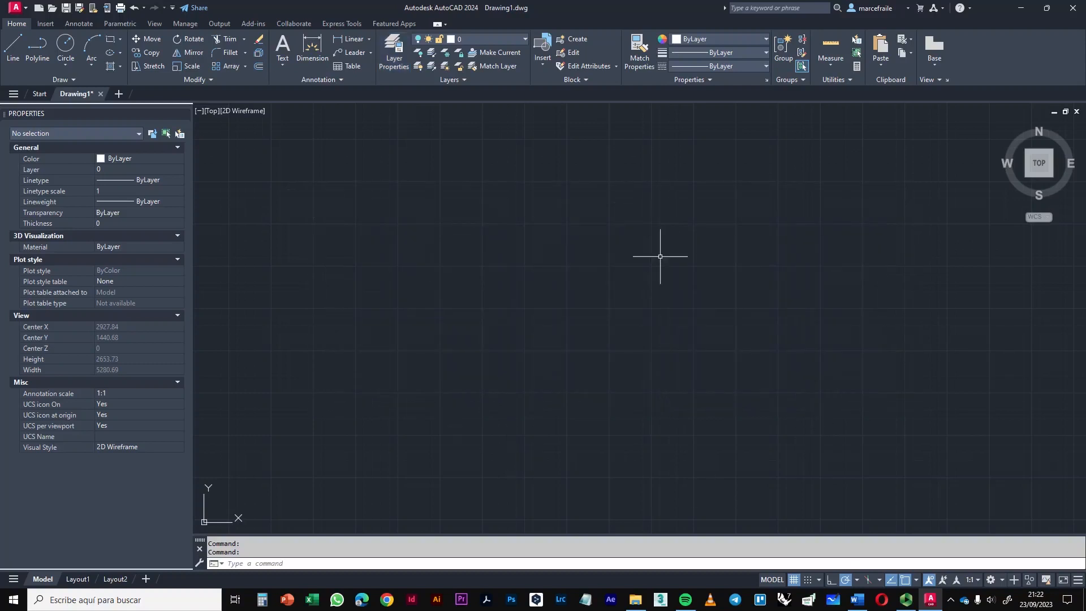
- Save the drawing as an AutoCAD drawing template named Plantilla SIALA, keeping Metric measurement and all layers saved as reconciled
{"action": "left_click", "coordinate": [15, 6]}
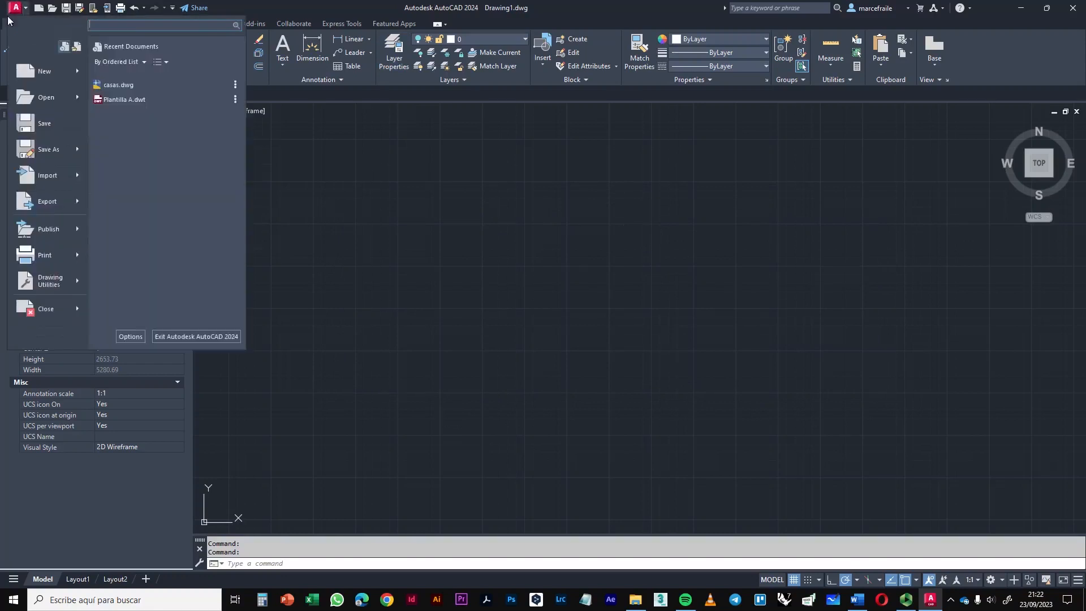
{"action": "mouse_move", "coordinate": [79, 152]}
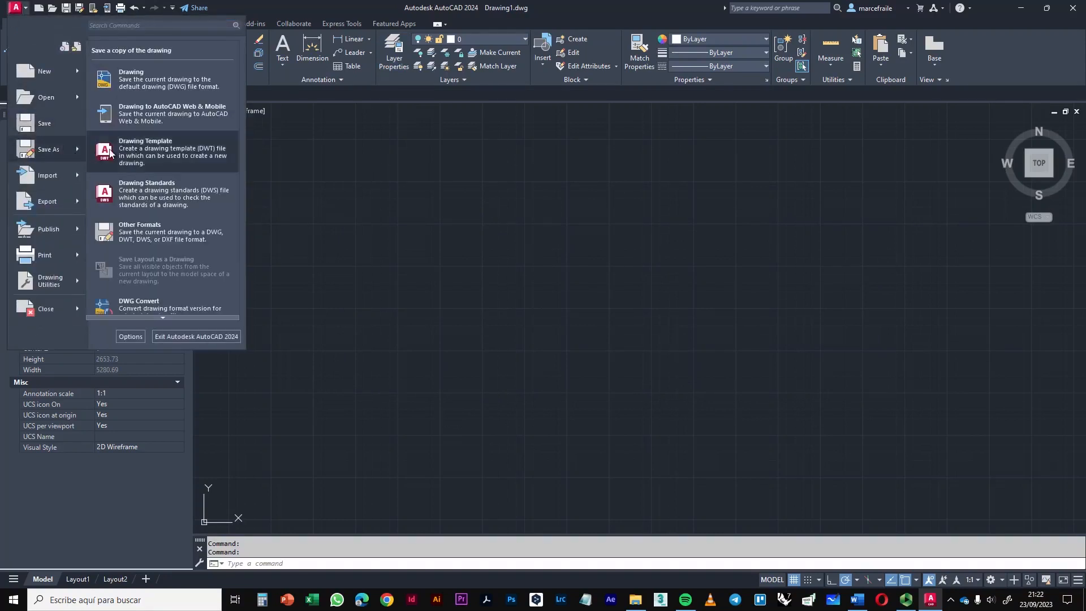
{"action": "left_click", "coordinate": [188, 152]}
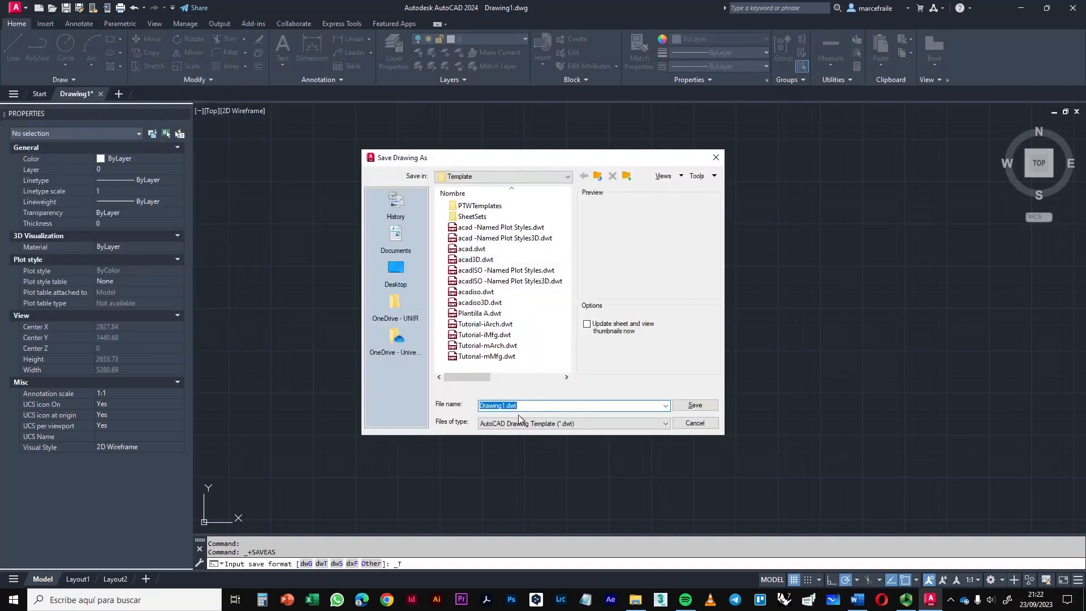
{"action": "type", "text": "Plantilla"}
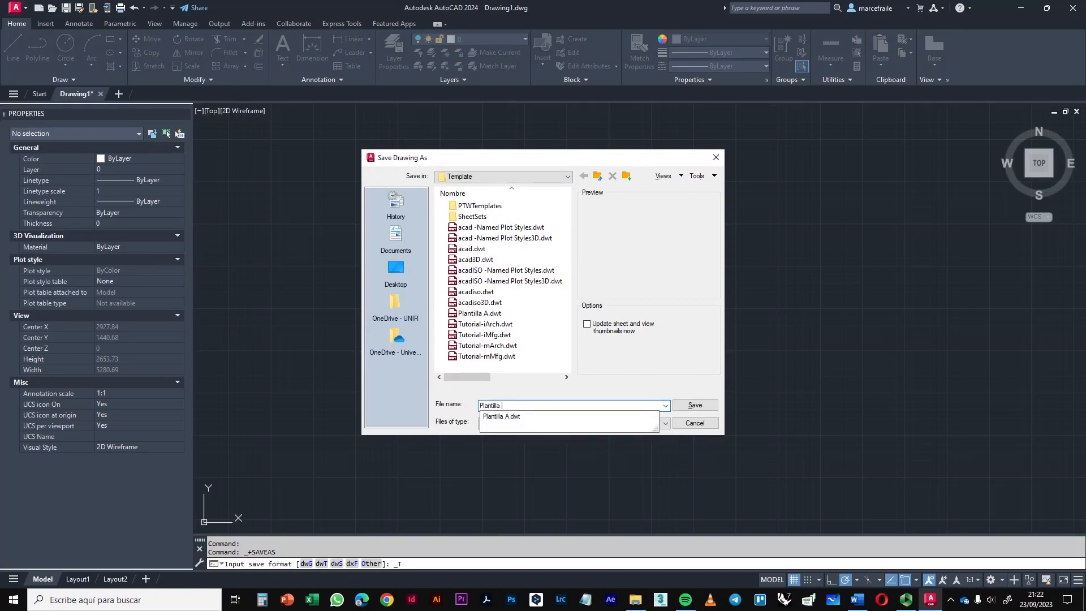
{"action": "type", "text": " SIALA"}
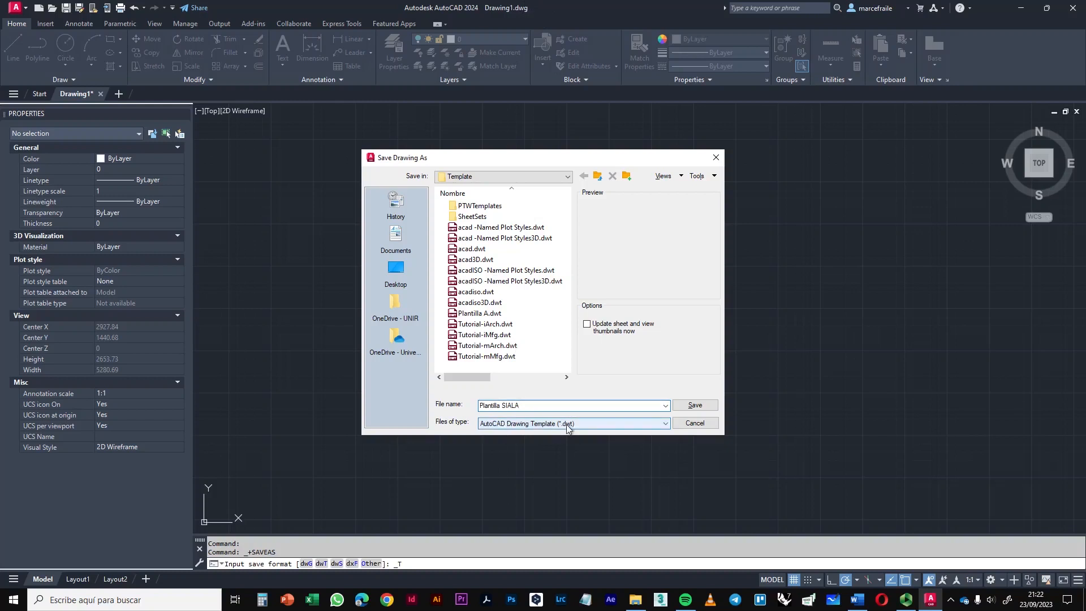
{"action": "left_click", "coordinate": [704, 410]}
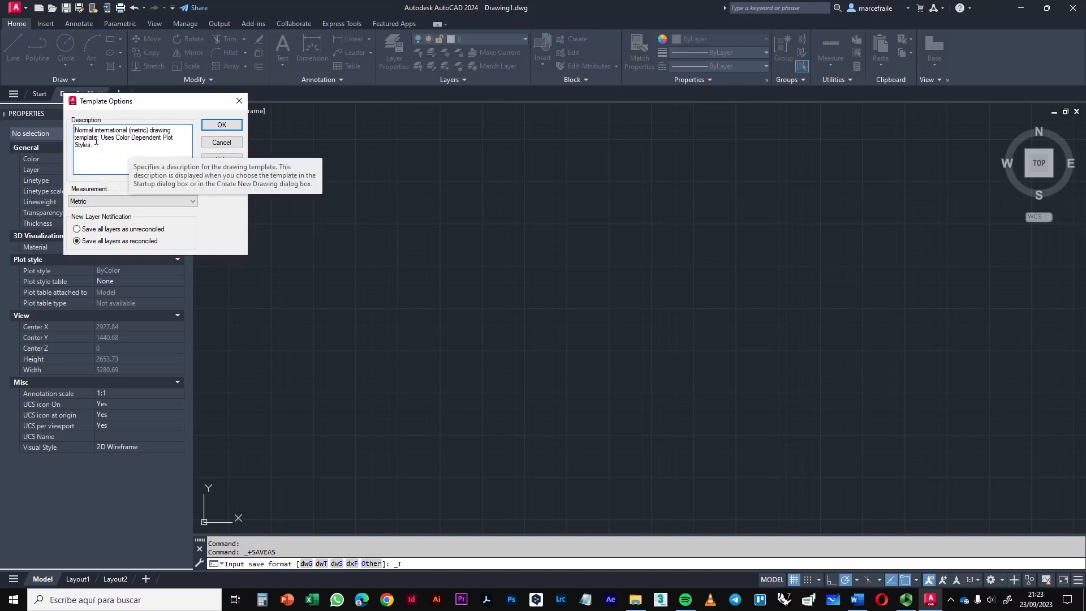
{"action": "left_click", "coordinate": [87, 203]}
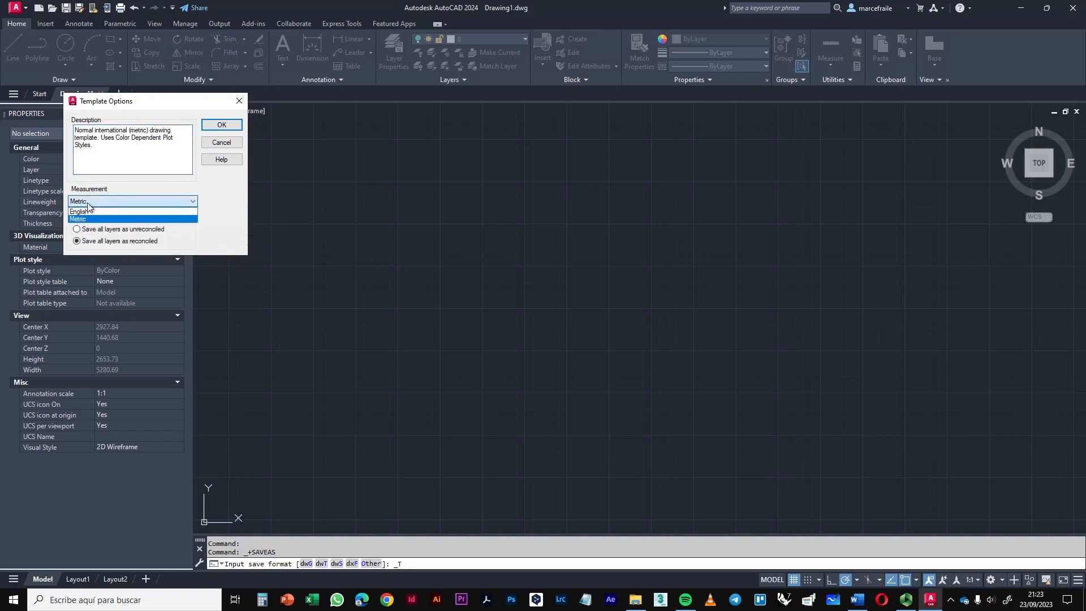
{"action": "left_click", "coordinate": [107, 201]}
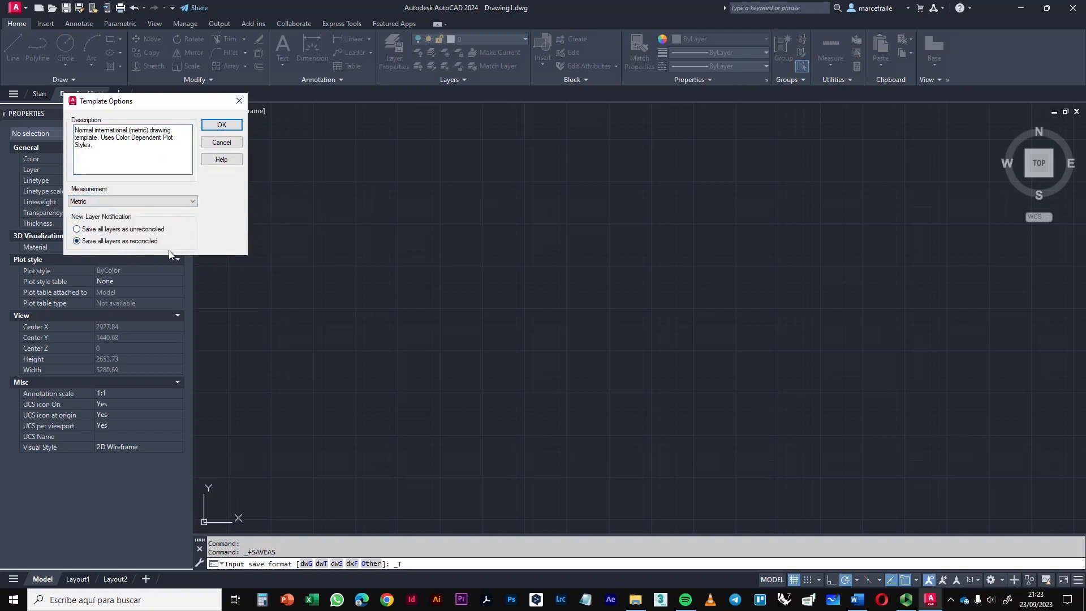
{"action": "left_click", "coordinate": [221, 126]}
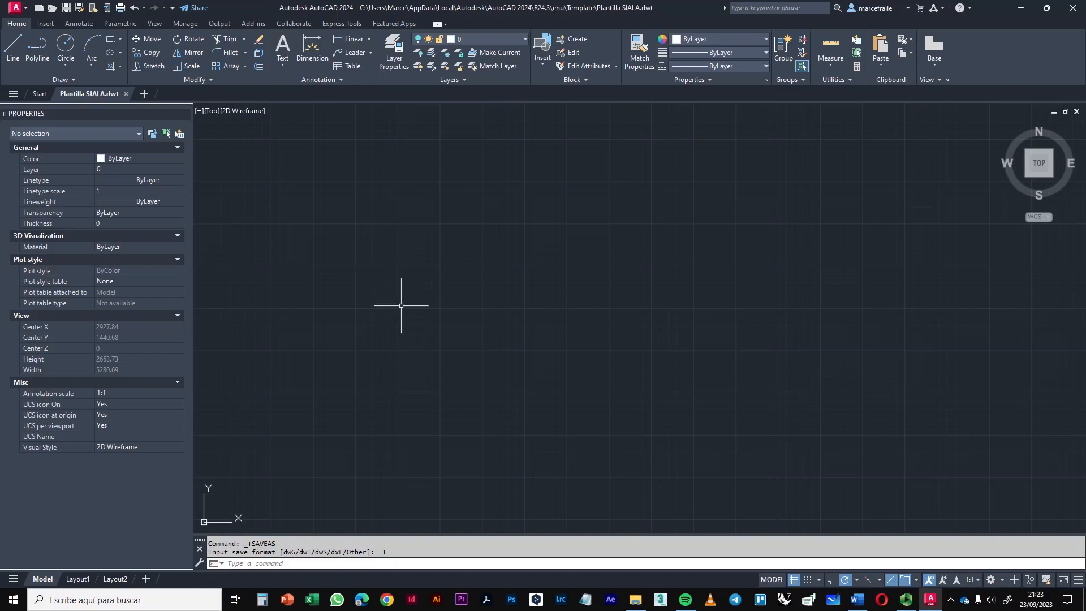
- Make Secciónes the current layer
{"action": "key", "text": "Escape"}
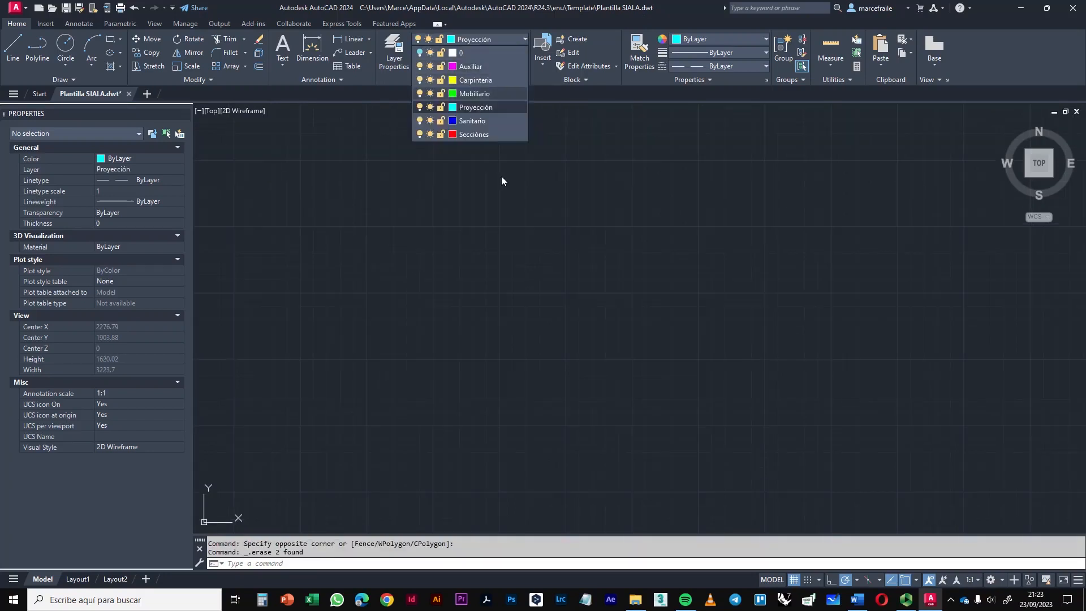
{"action": "left_click", "coordinate": [491, 93]}
{"action": "key", "text": "Escape"}
{"action": "left_click", "coordinate": [493, 39]}
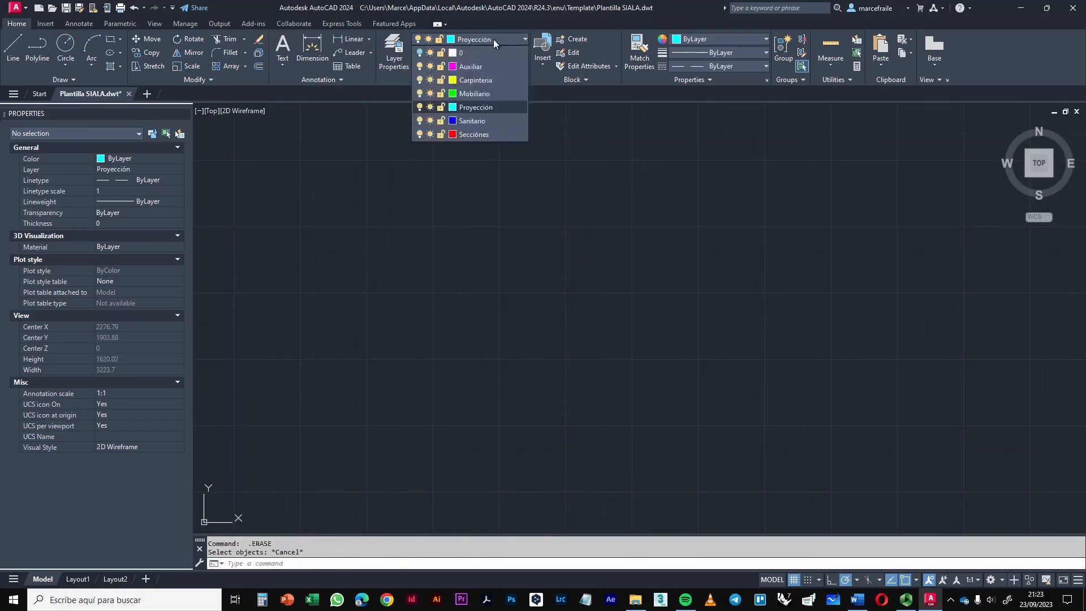
{"action": "left_click", "coordinate": [484, 135]}
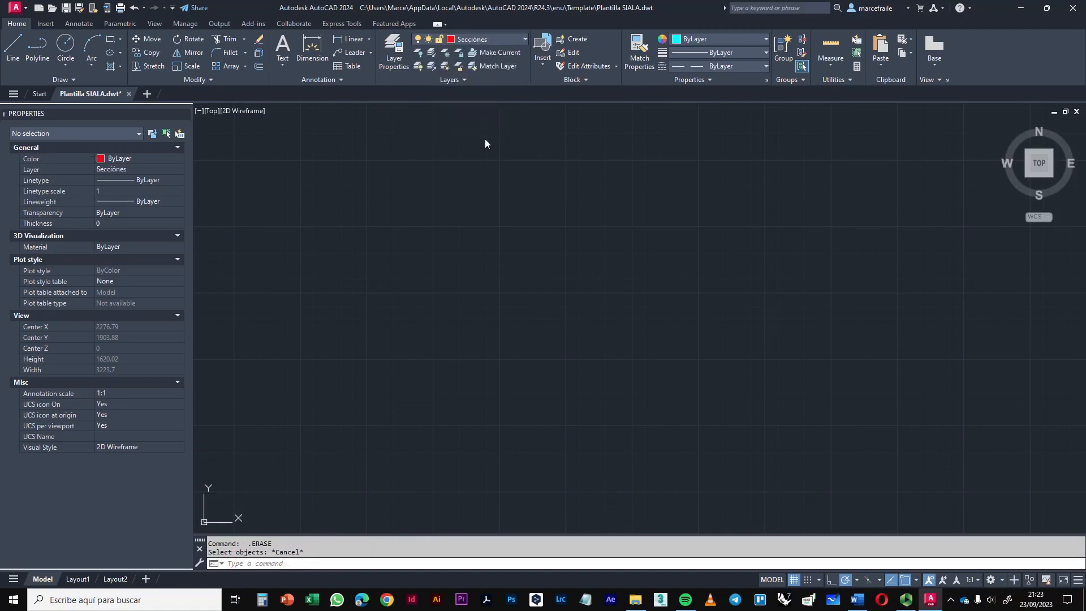
- Draw an open outline of five connected line segments across the drawing area on the Secciónes layer
{"action": "type", "text": "l"}
{"action": "key", "text": "Return"}
{"action": "left_click", "coordinate": [345, 212]}
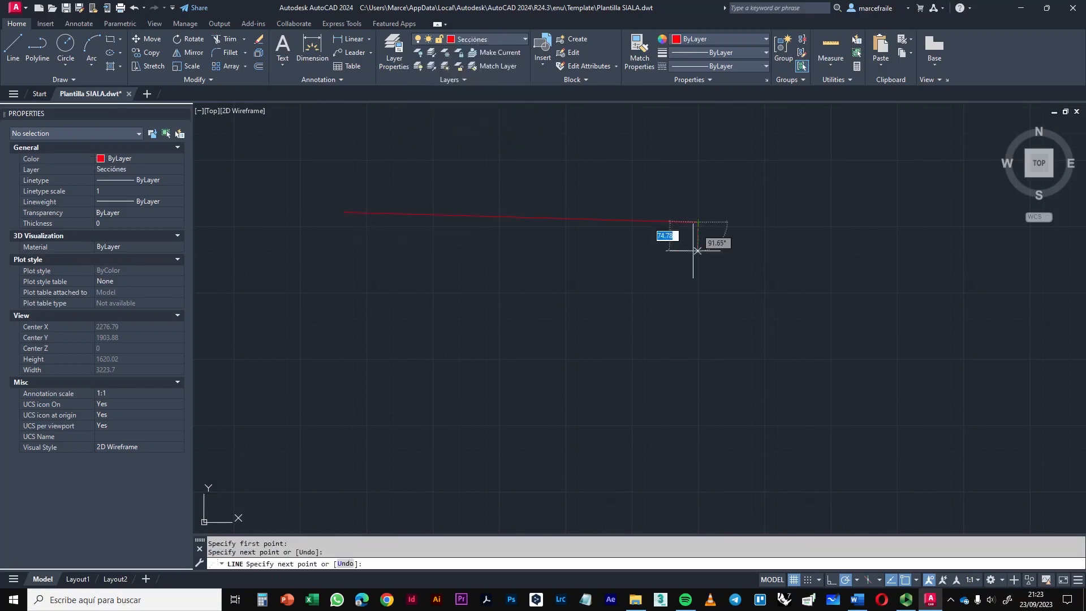
{"action": "left_click", "coordinate": [697, 223]}
{"action": "left_click", "coordinate": [654, 356]}
{"action": "left_click", "coordinate": [441, 393]}
{"action": "left_click", "coordinate": [397, 309]}
{"action": "left_click", "coordinate": [326, 291]}
{"action": "key", "text": "Return"}
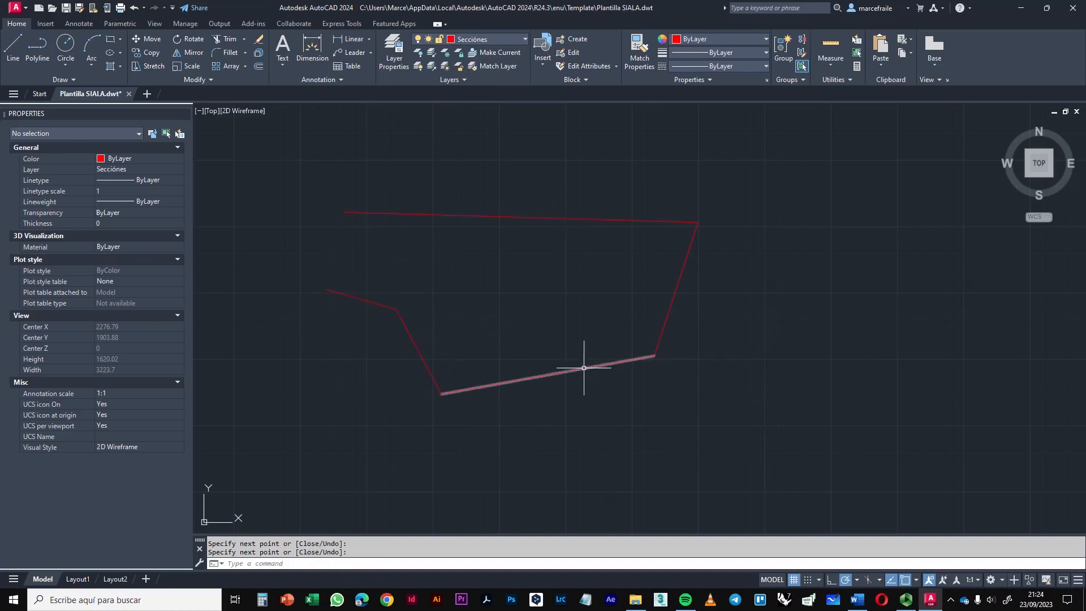
- Make Proyección the current layer and draw one long horizontal line just below the upper edge of the red outline
{"action": "middle_click_drag", "start_coordinate": [559, 321], "coordinate": [593, 311]}
{"action": "scroll", "coordinate": [467, 195], "scroll_direction": "up", "scroll_amount": 2}
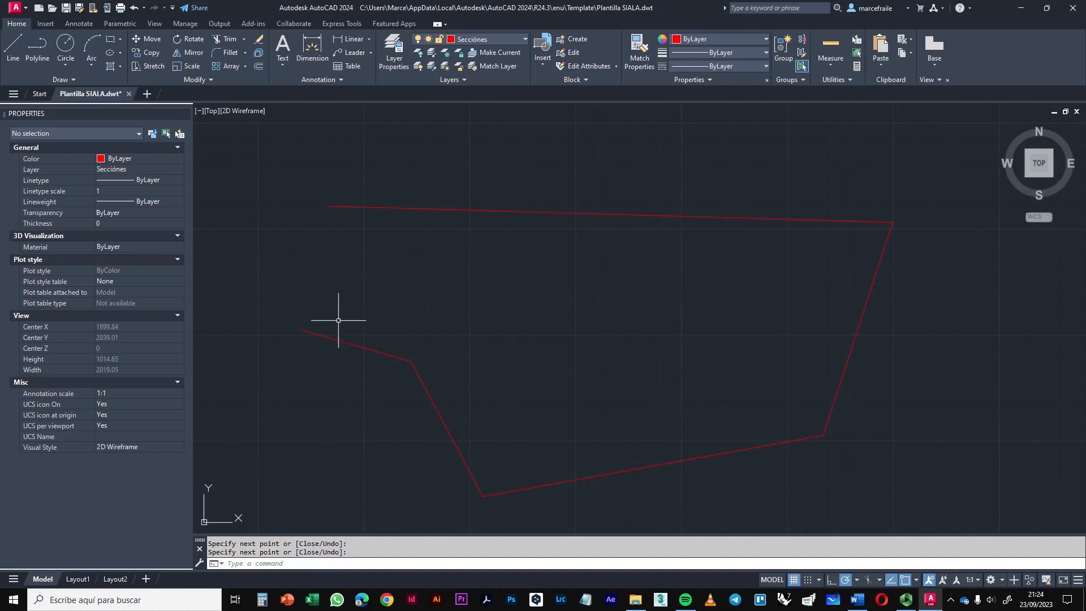
{"action": "left_click", "coordinate": [504, 38]}
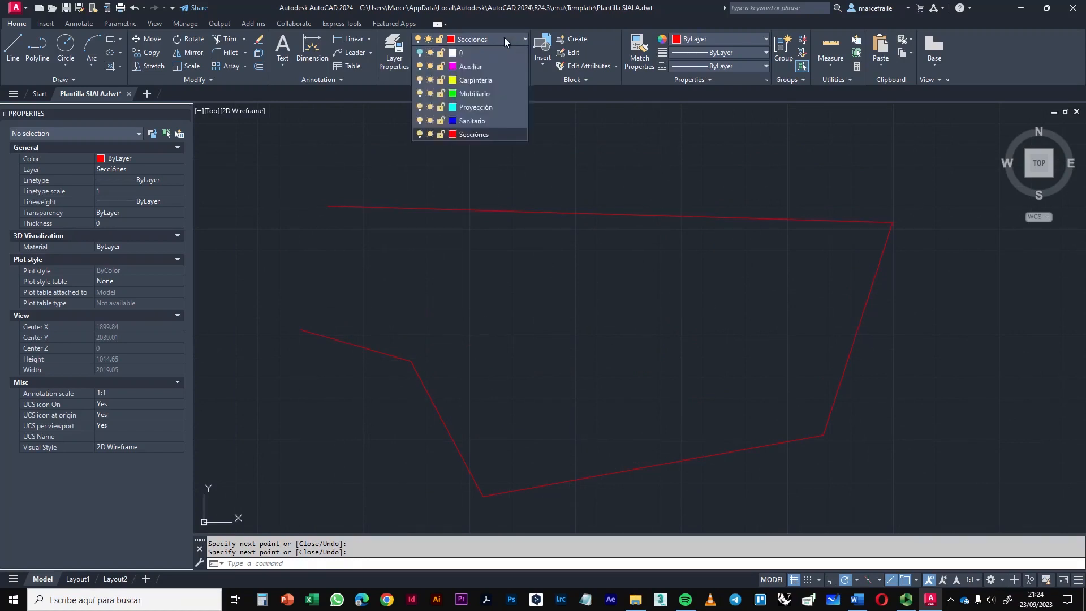
{"action": "left_click", "coordinate": [475, 107]}
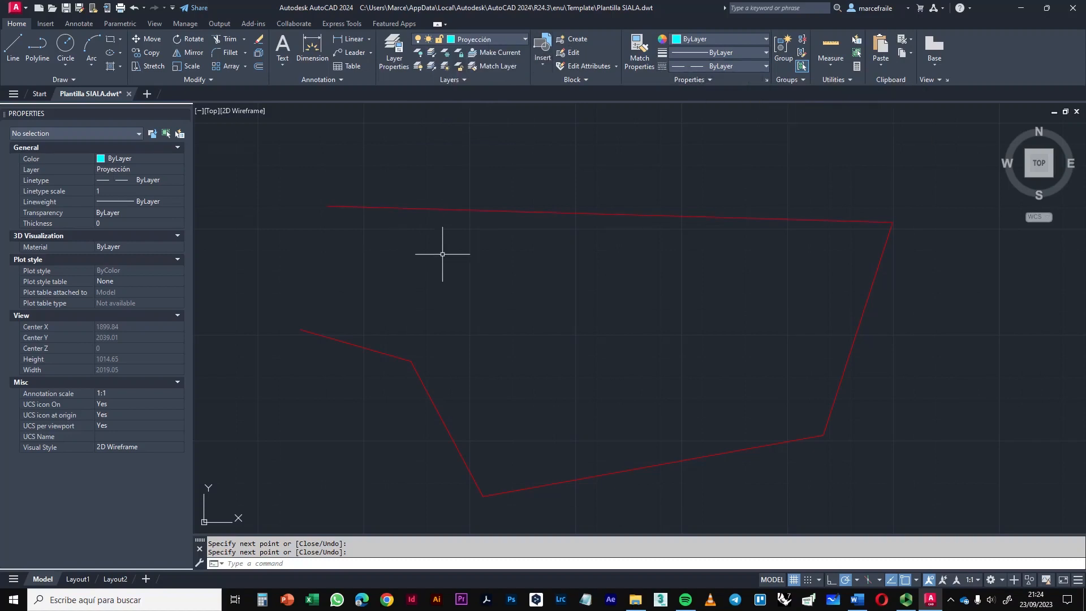
{"action": "type", "text": "l"}
{"action": "key", "text": "Return"}
{"action": "left_click", "coordinate": [329, 264]}
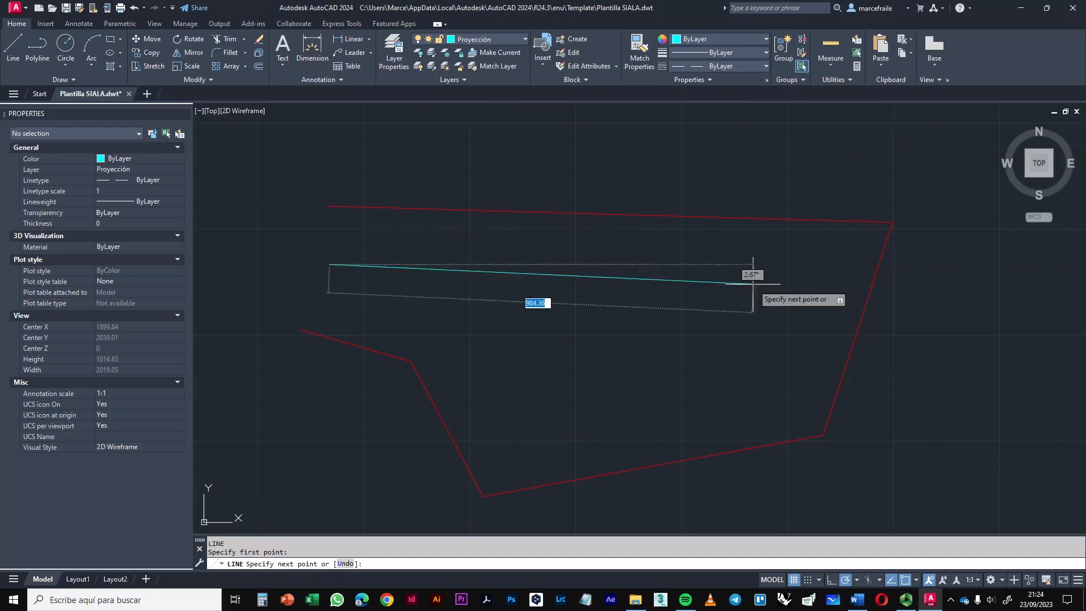
{"action": "left_click", "coordinate": [809, 265]}
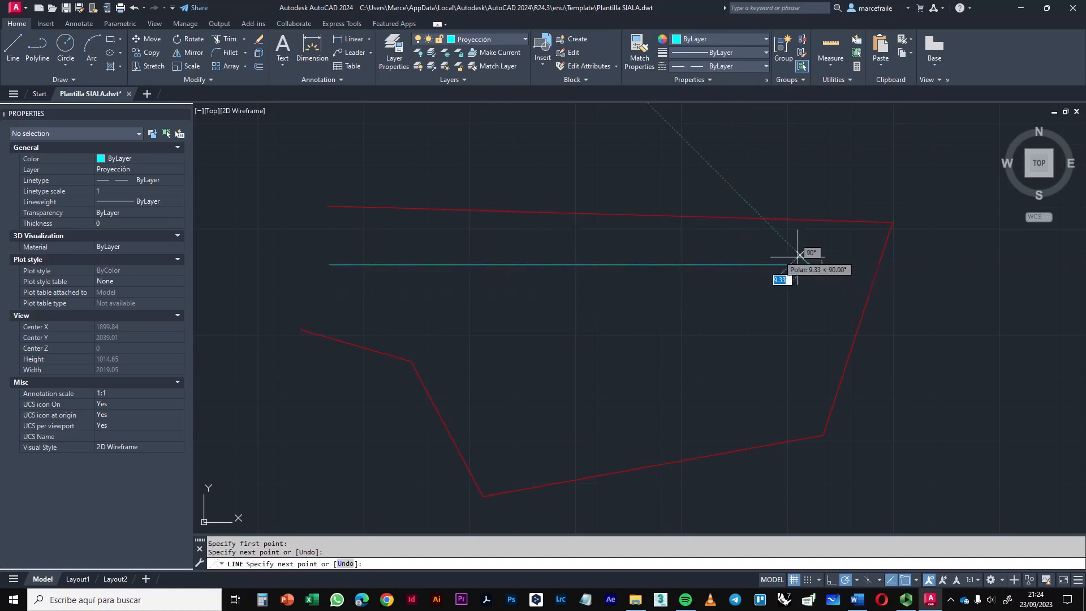
{"action": "key", "text": "Return"}
- Set the drawing's global linetype scale factor to .25 with LTSCALE
{"action": "scroll", "coordinate": [495, 260], "scroll_direction": "up", "scroll_amount": 10}
{"action": "scroll", "coordinate": [516, 320], "scroll_direction": "up", "scroll_amount": 1}
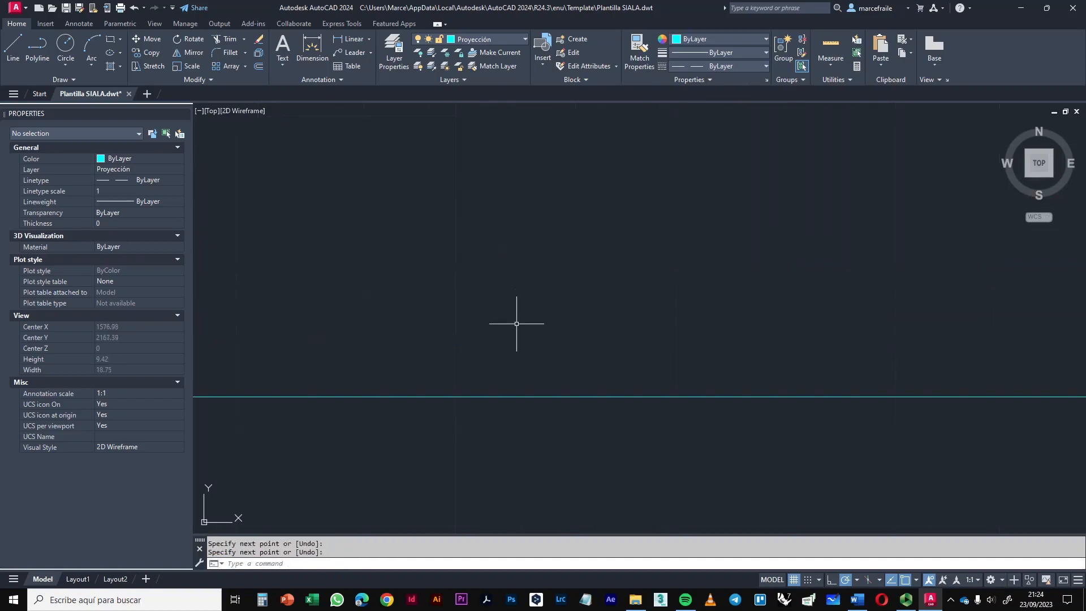
{"action": "scroll", "coordinate": [516, 316], "scroll_direction": "down", "scroll_amount": 9}
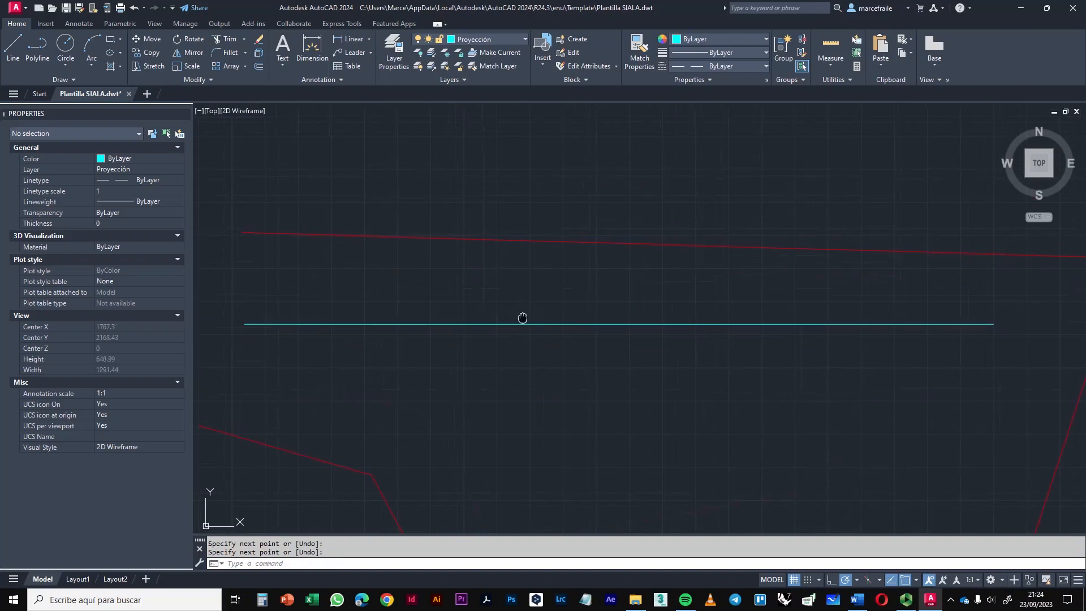
{"action": "middle_click_drag", "start_coordinate": [521, 315], "coordinate": [580, 282]}
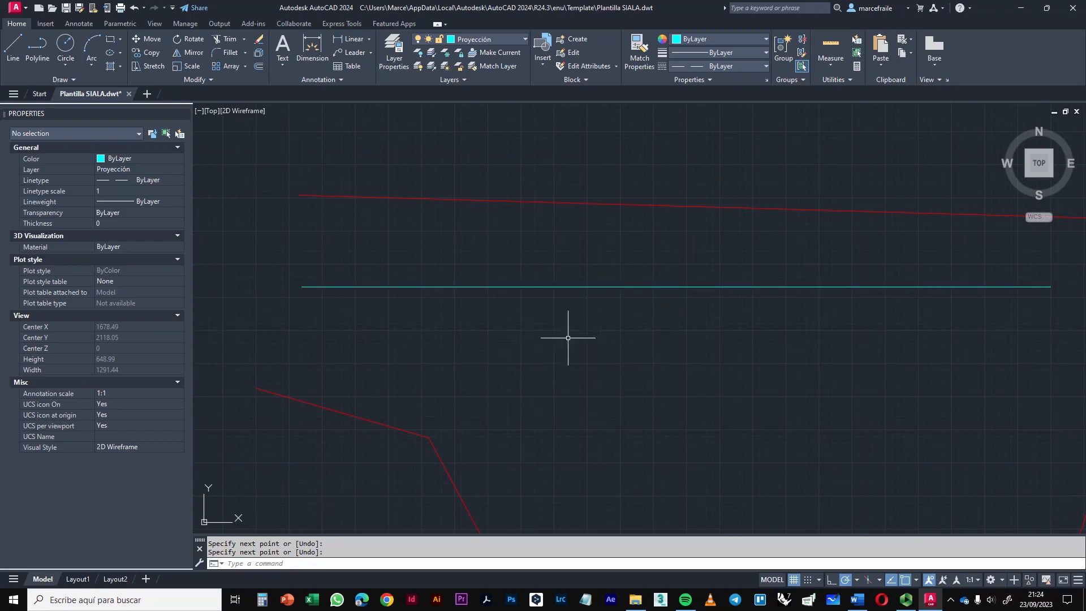
{"action": "type", "text": "L"}
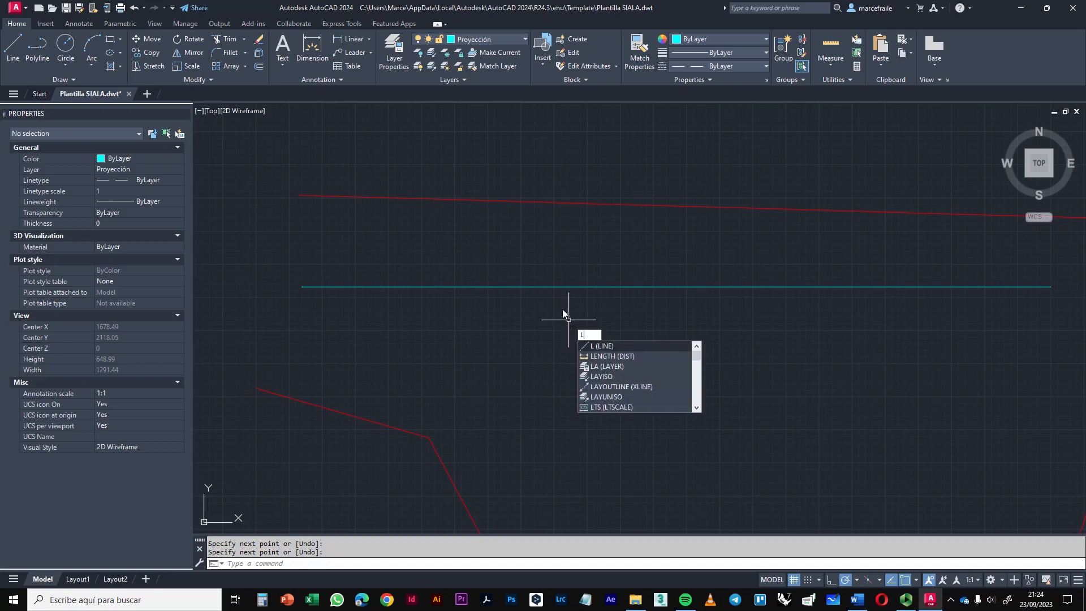
{"action": "type", "text": "TS"}
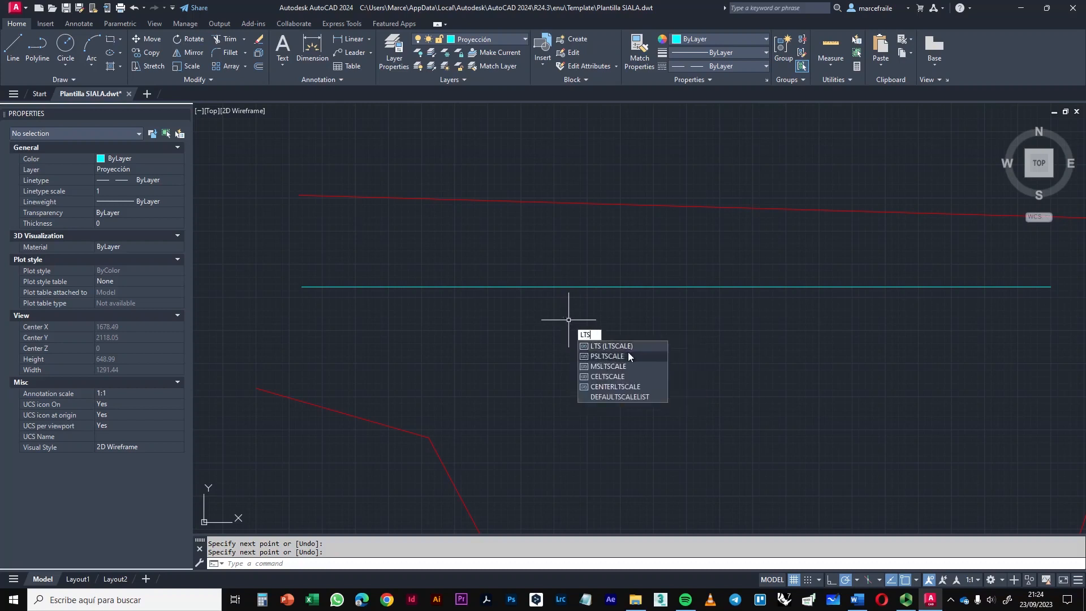
{"action": "key", "text": "Return"}
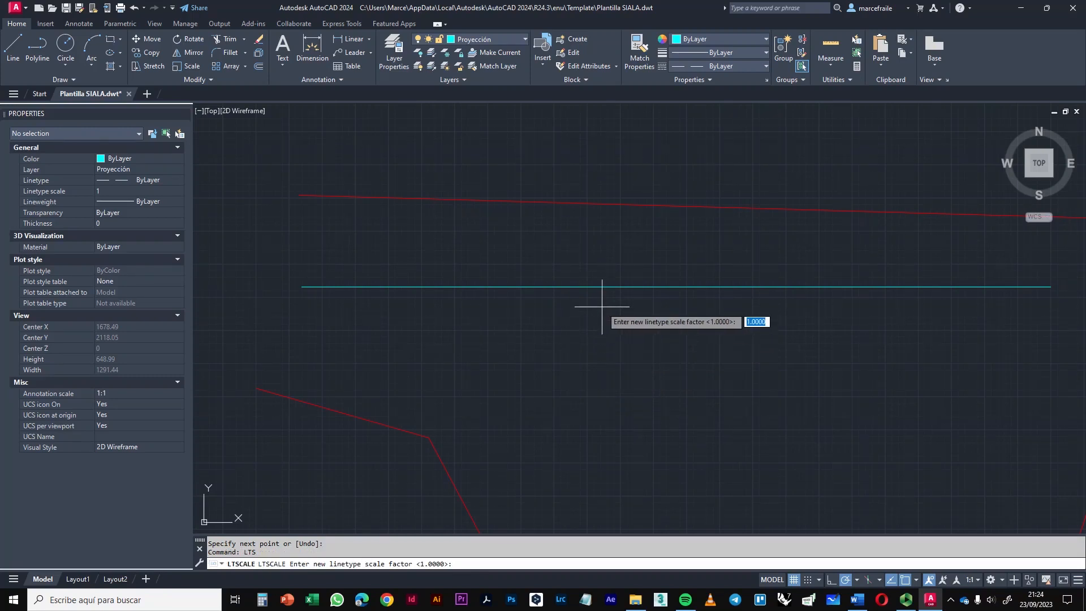
{"action": "type", "text": ".25"}
{"action": "key", "text": "Return"}
{"action": "scroll", "coordinate": [617, 295], "scroll_direction": "up", "scroll_amount": 4}
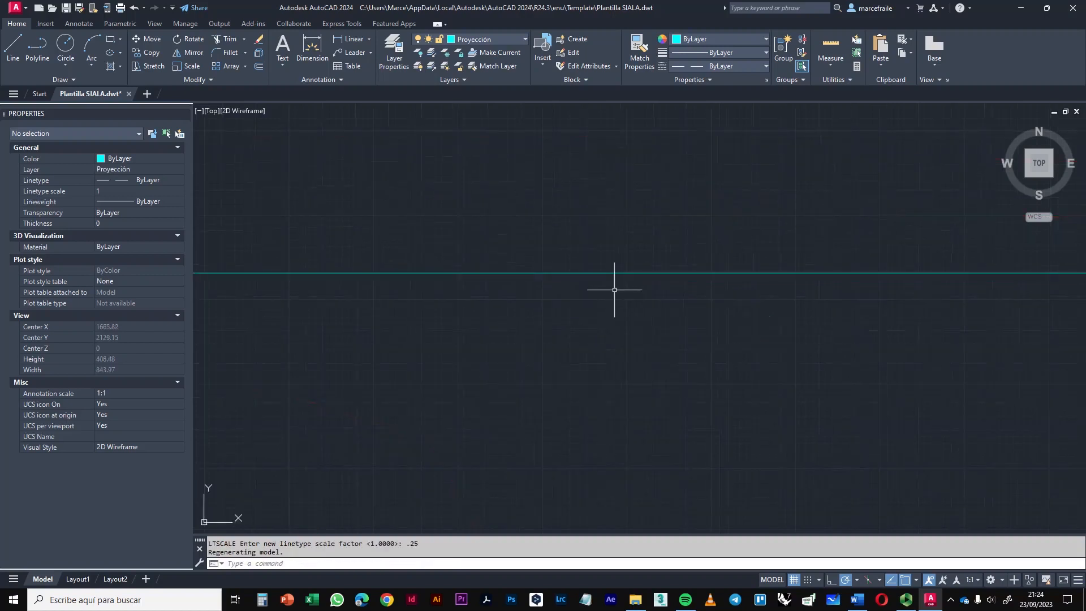
{"action": "key", "text": "Return"}
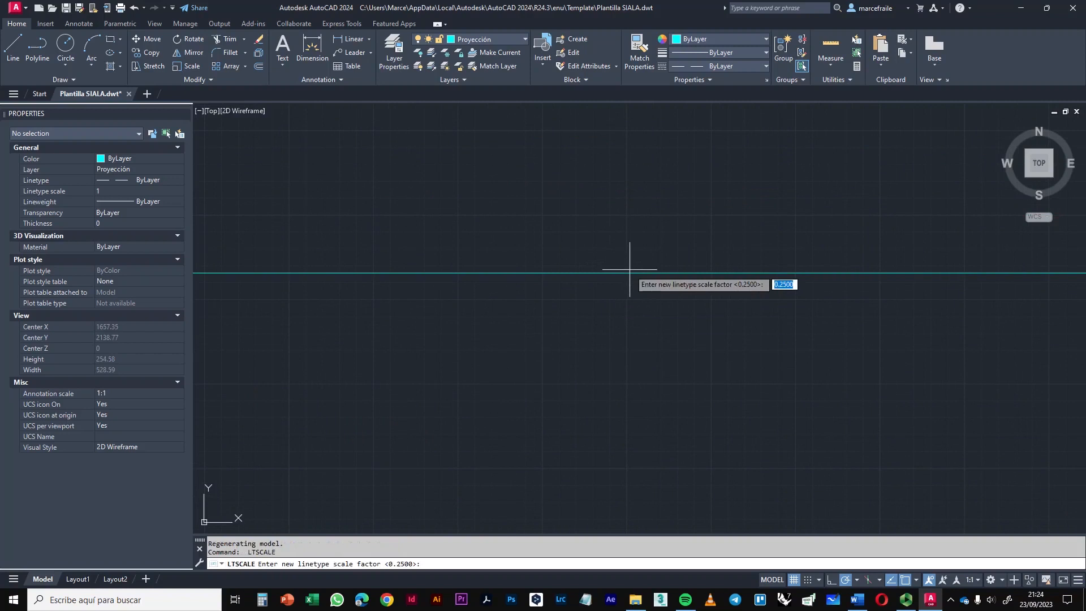
{"action": "key", "text": "Return"}
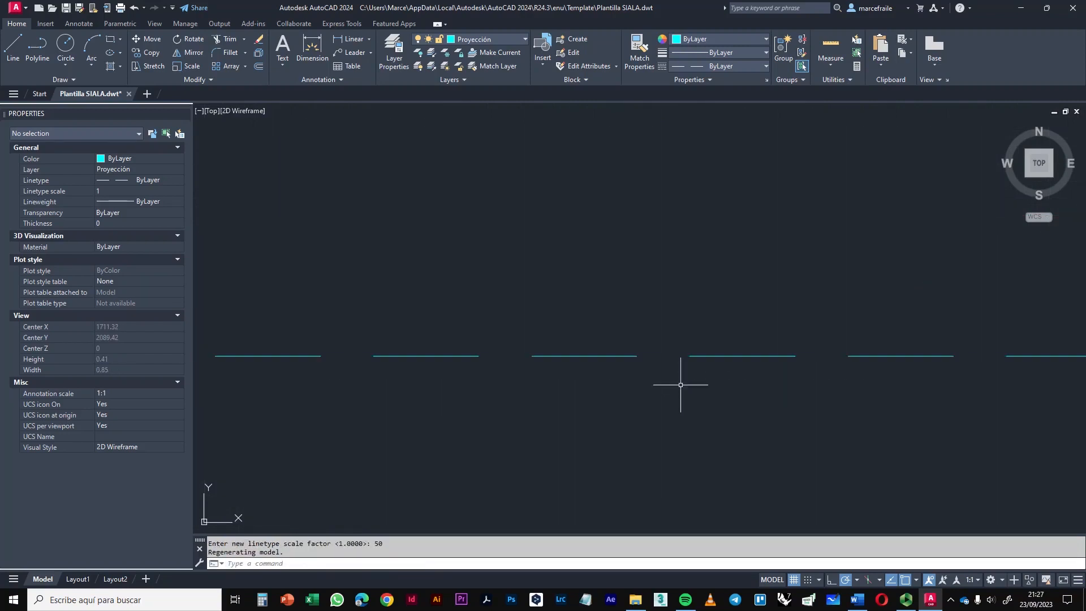
- Examine the dash pattern of the Proyección line at several magnifications
{"action": "scroll", "coordinate": [670, 343], "scroll_direction": "down", "scroll_amount": 8}
{"action": "scroll", "coordinate": [600, 345], "scroll_direction": "up", "scroll_amount": 7}
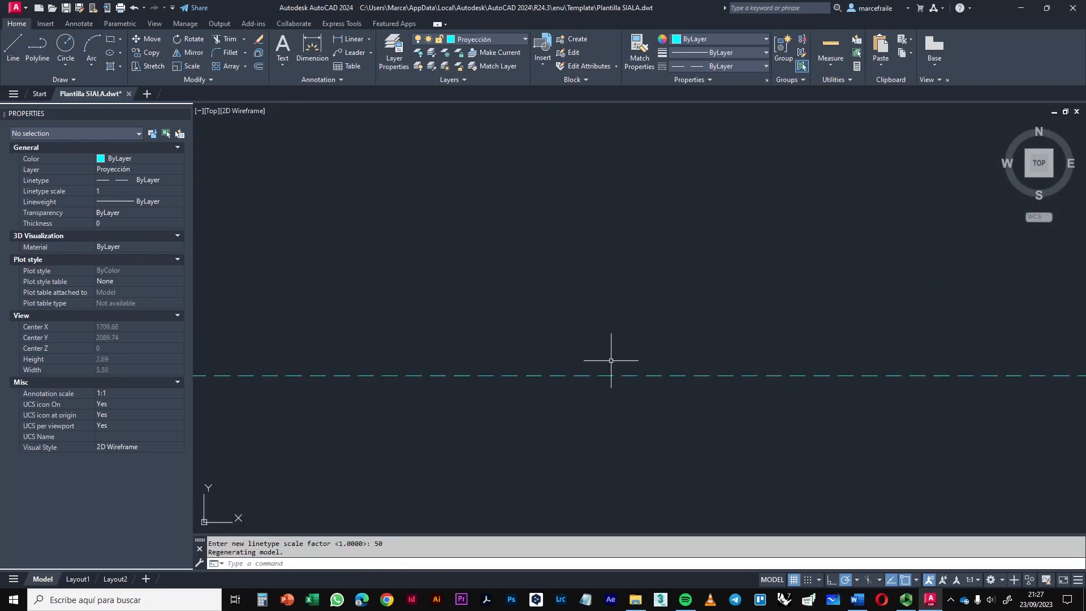
{"action": "middle_click_drag", "start_coordinate": [571, 388], "coordinate": [627, 254]}
{"action": "scroll", "coordinate": [663, 289], "scroll_direction": "down", "scroll_amount": 12}
{"action": "middle_click_drag", "start_coordinate": [654, 306], "coordinate": [630, 310]}
{"action": "scroll", "coordinate": [621, 302], "scroll_direction": "down", "scroll_amount": 4}
{"action": "scroll", "coordinate": [622, 359], "scroll_direction": "up", "scroll_amount": 10}
{"action": "scroll", "coordinate": [612, 344], "scroll_direction": "down", "scroll_amount": 12}
{"action": "scroll", "coordinate": [616, 303], "scroll_direction": "up", "scroll_amount": 10}
{"action": "scroll", "coordinate": [611, 320], "scroll_direction": "up", "scroll_amount": 6}
{"action": "scroll", "coordinate": [583, 221], "scroll_direction": "up", "scroll_amount": 10}
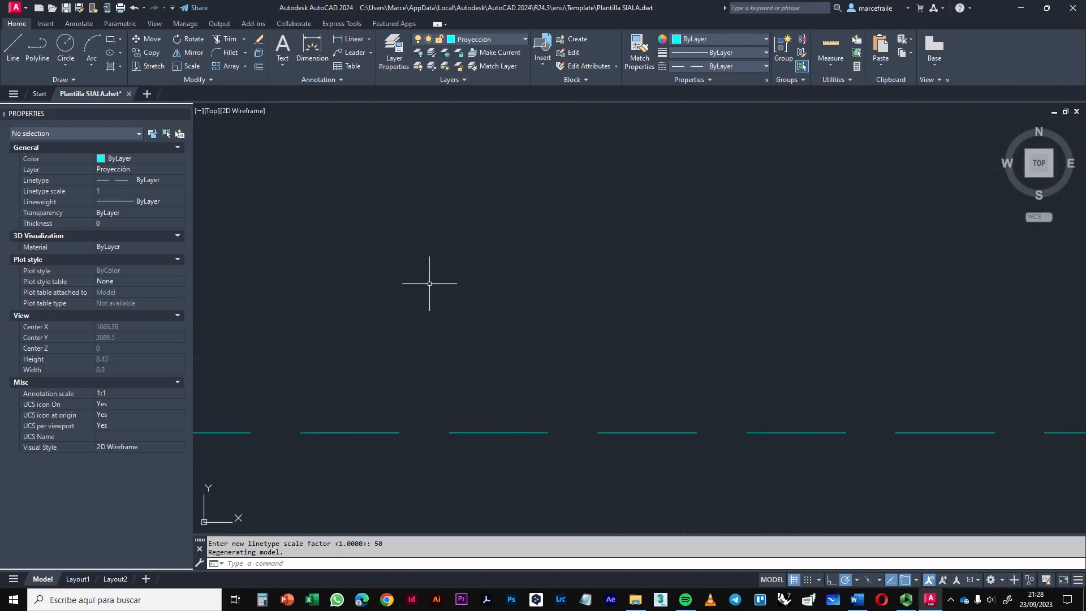
{"action": "middle_click_drag", "start_coordinate": [560, 303], "coordinate": [513, 245]}
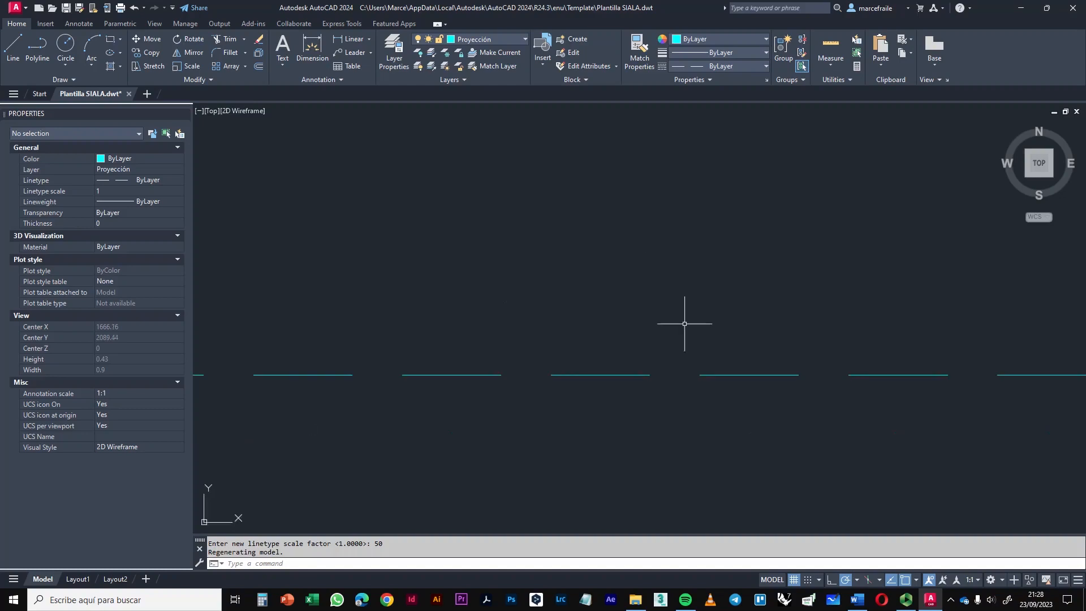
{"action": "left_click", "coordinate": [906, 600]}
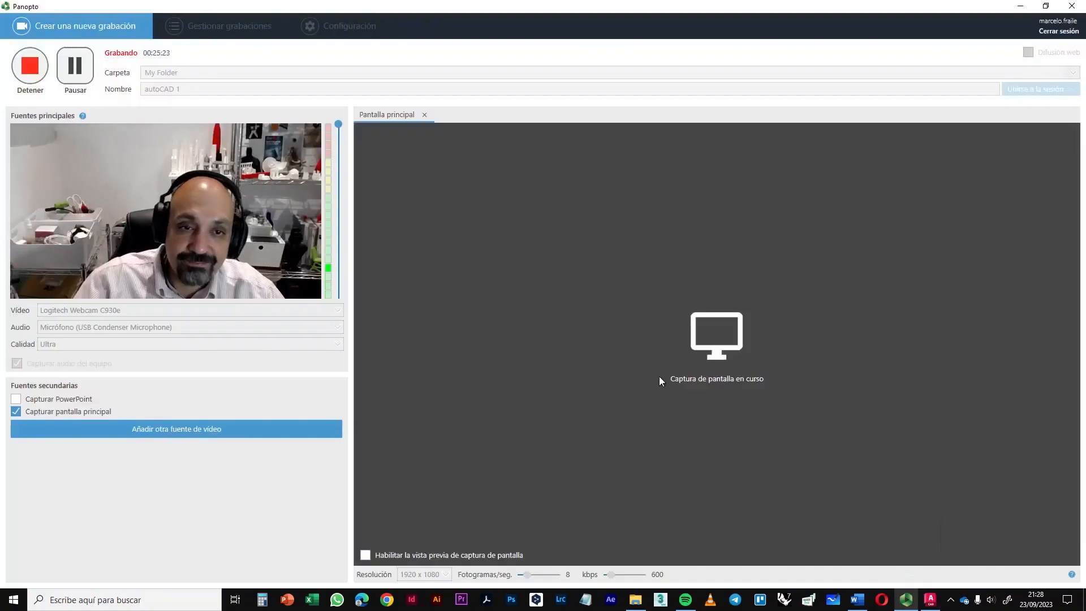